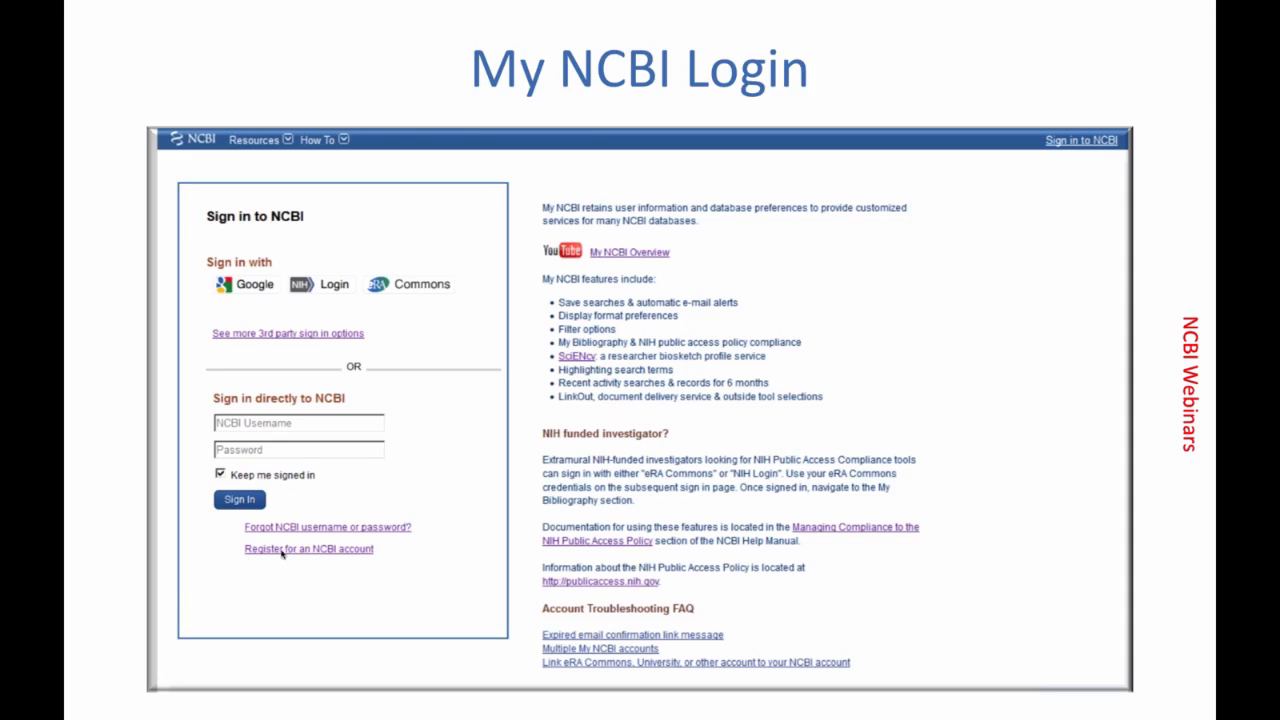
pyautogui.click(363, 526)
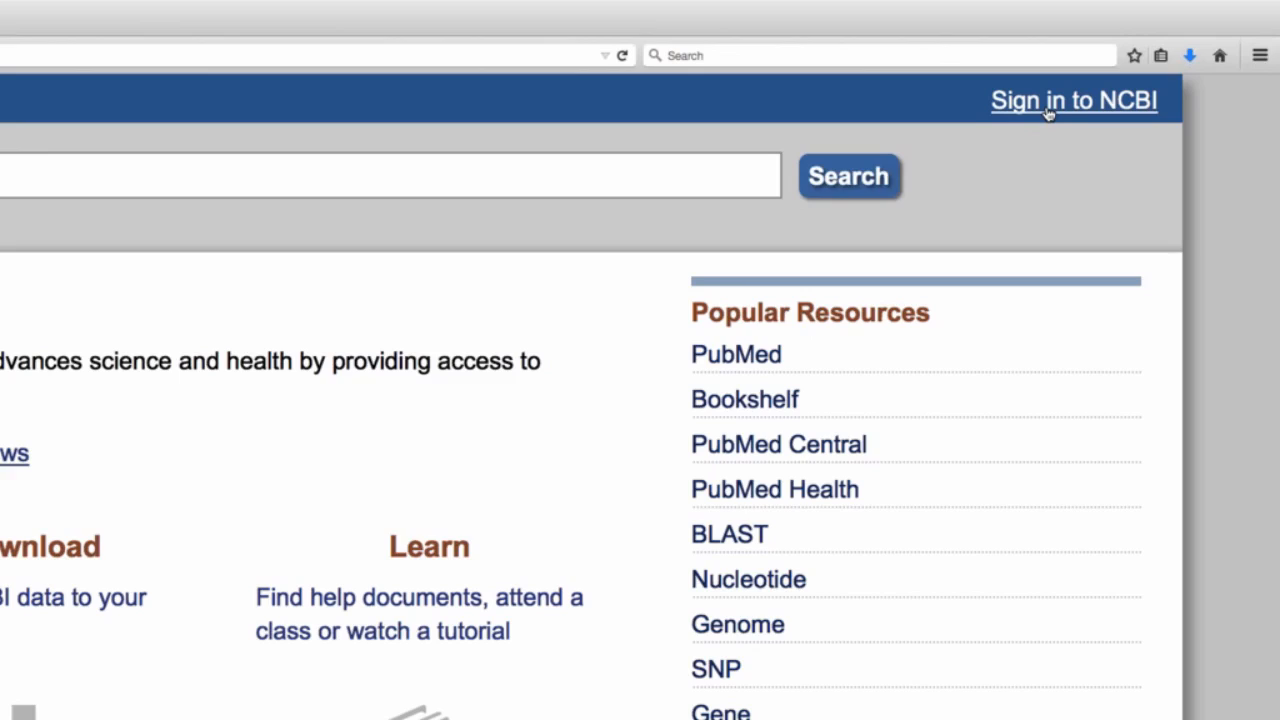
# Sign in directly to NCBI with the account username and password, keeping the account signed in.
pyautogui.click(1048, 113)
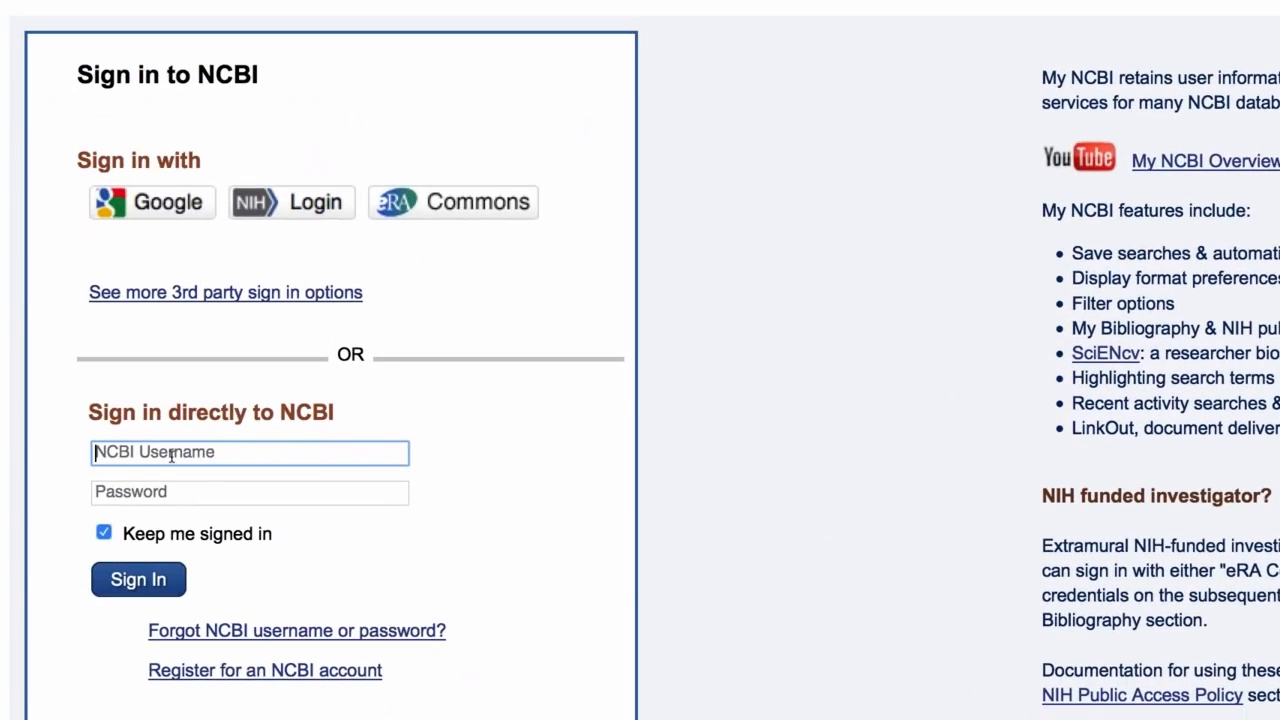
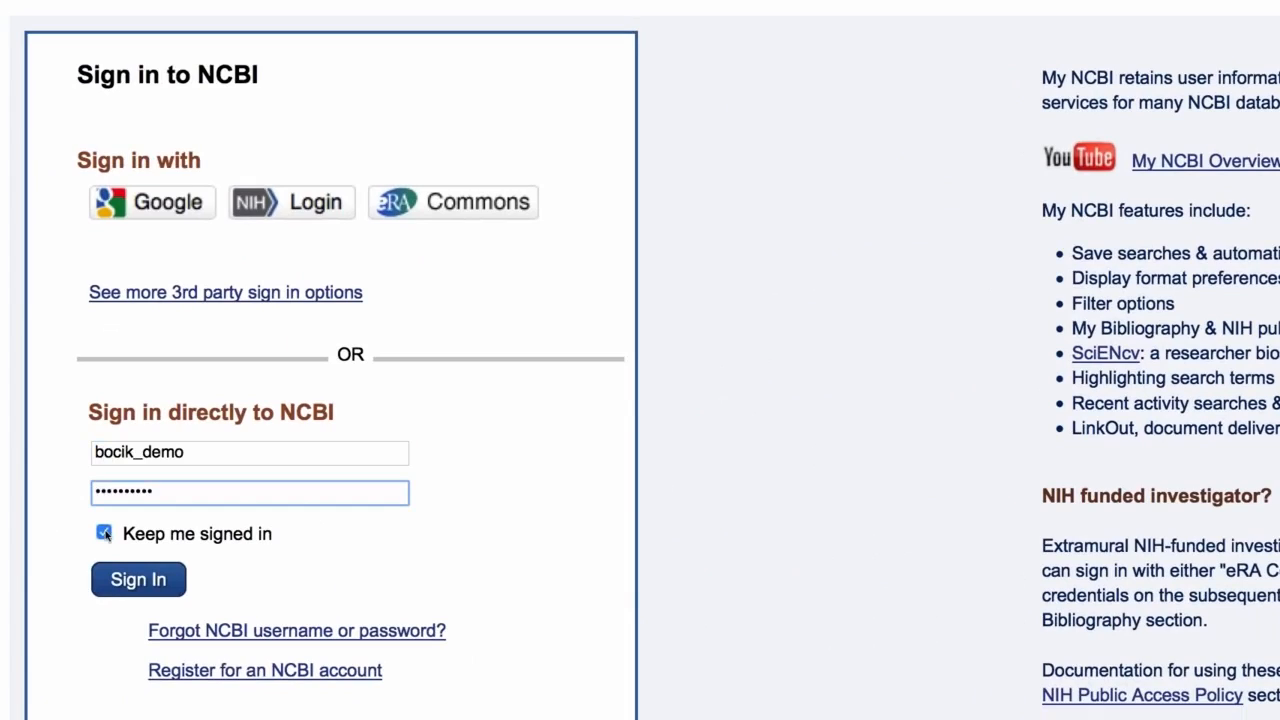
pyautogui.click(105, 533)
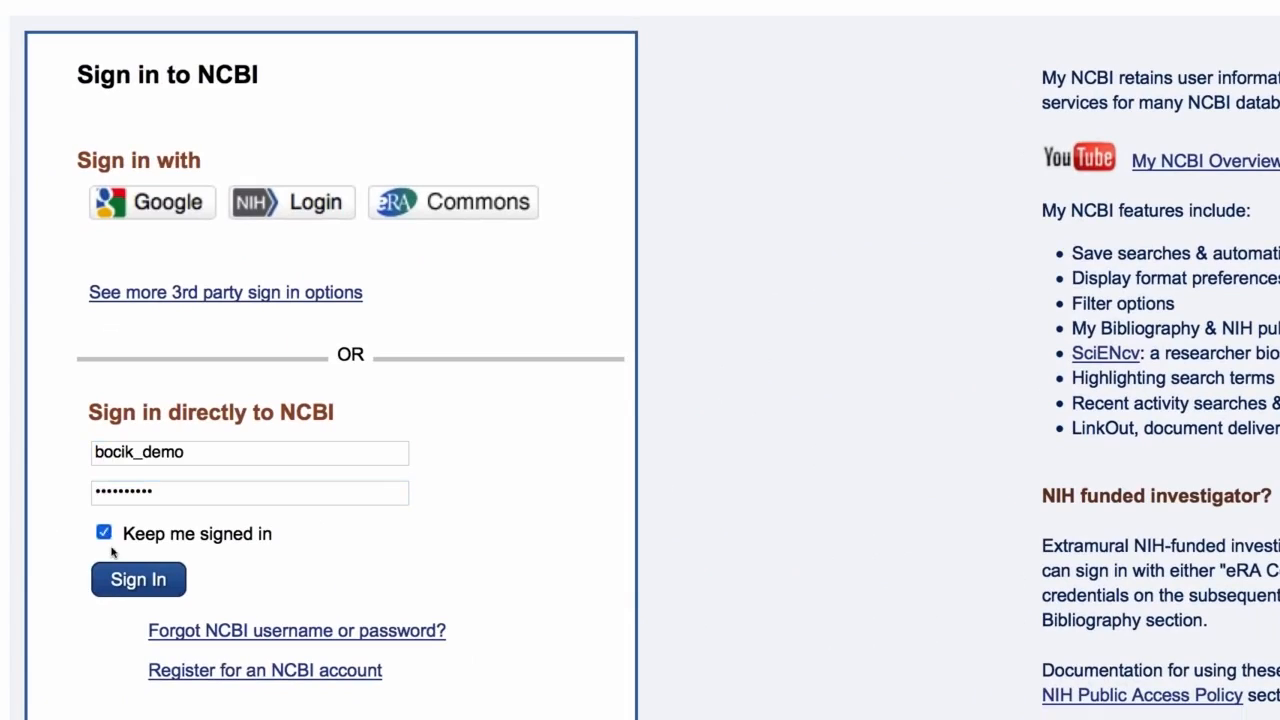
pyautogui.click(124, 594)
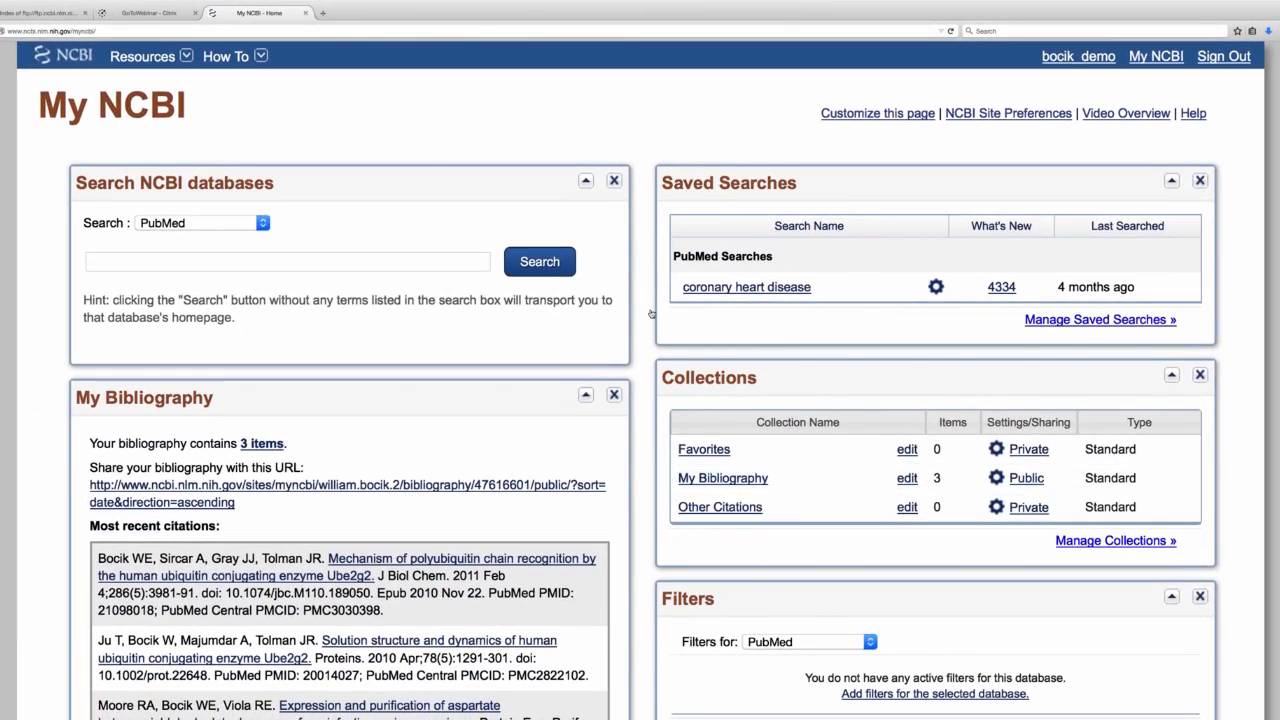
# Look through the My NCBI home page sections, including My Bibliography, Recent Activity, Saved Searches, Collections, Filters and SciENcv.
pyautogui.scroll(-1, 644, 380)
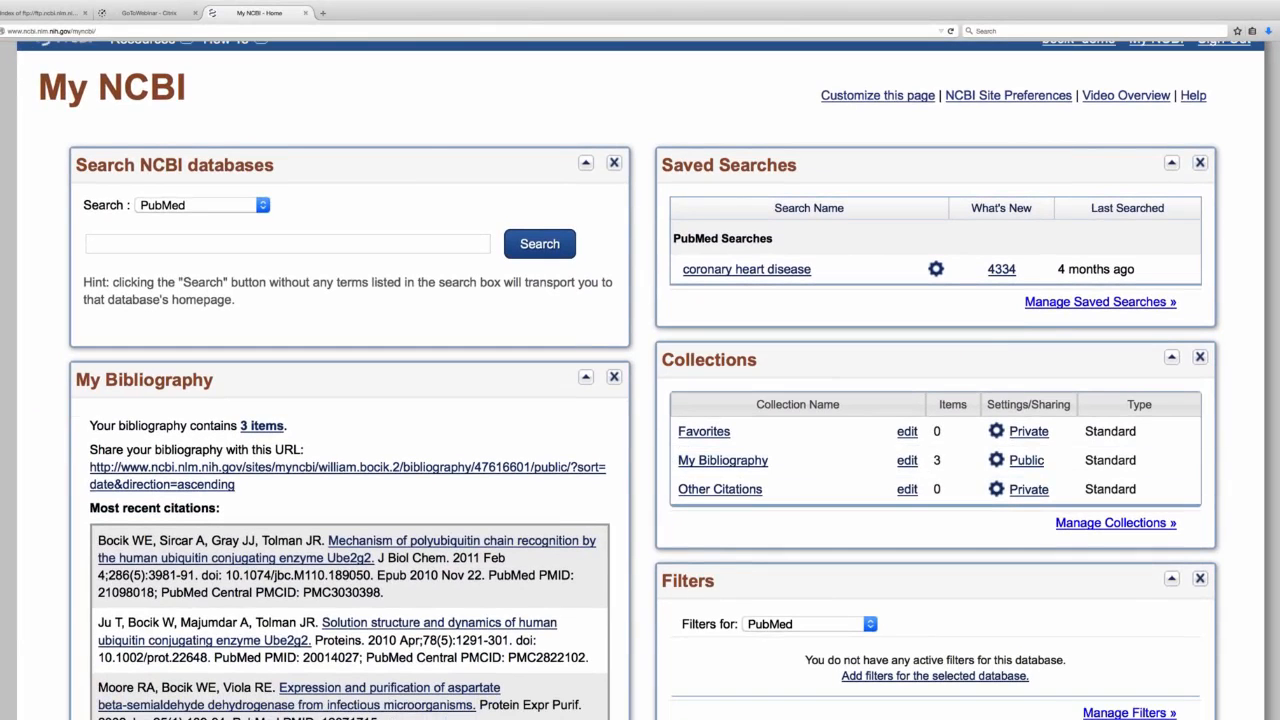
pyautogui.scroll(-5, 640, 380)
pyautogui.scroll(2, 640, 380)
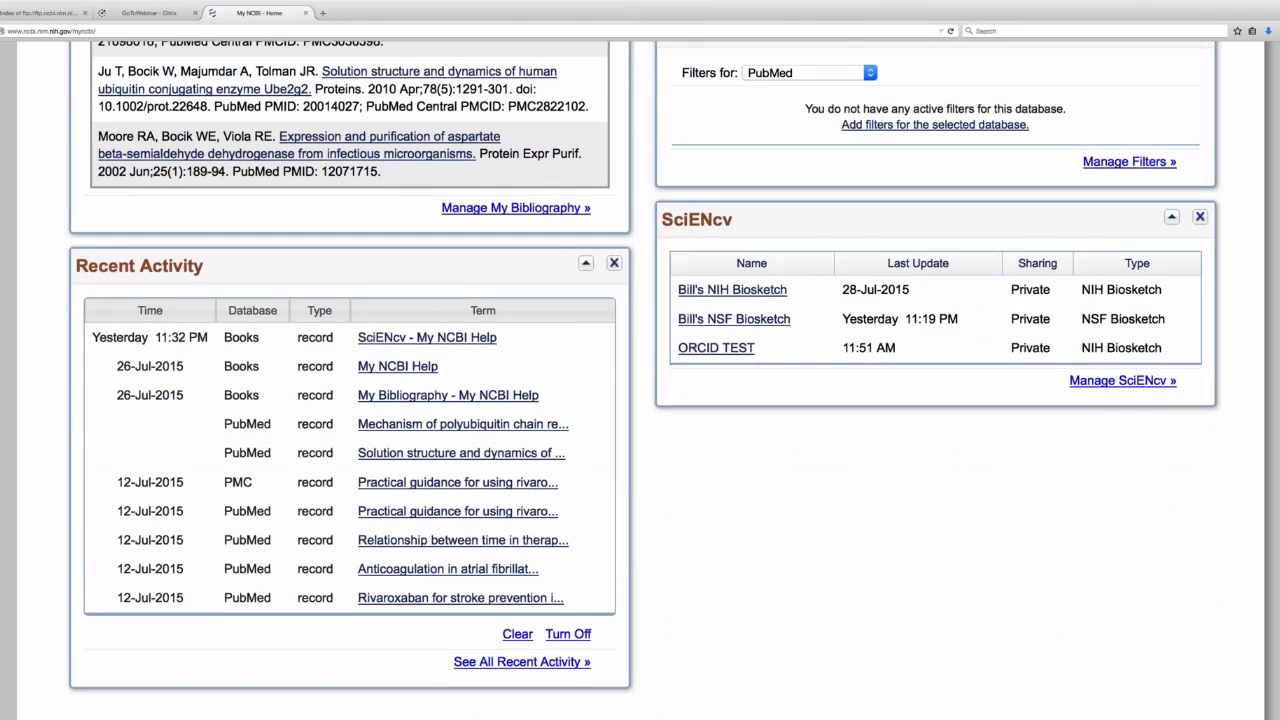
pyautogui.scroll(4, 640, 380)
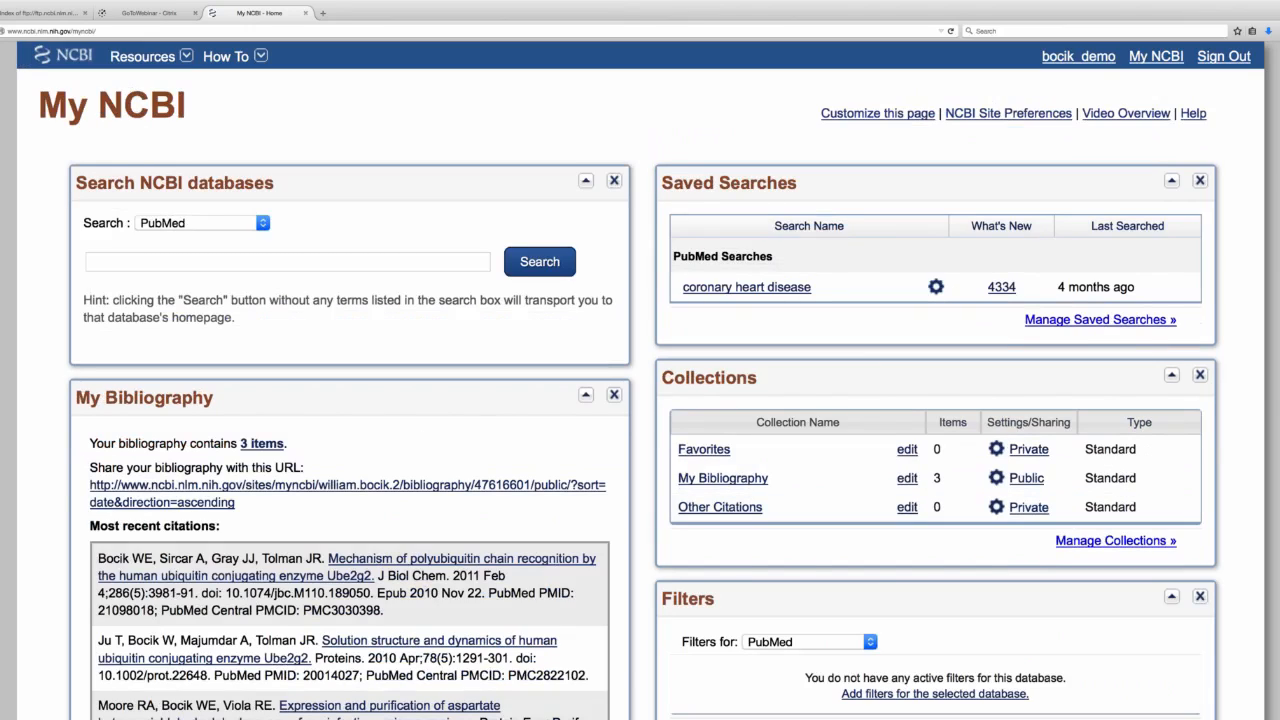
pyautogui.scroll(-3, 640, 380)
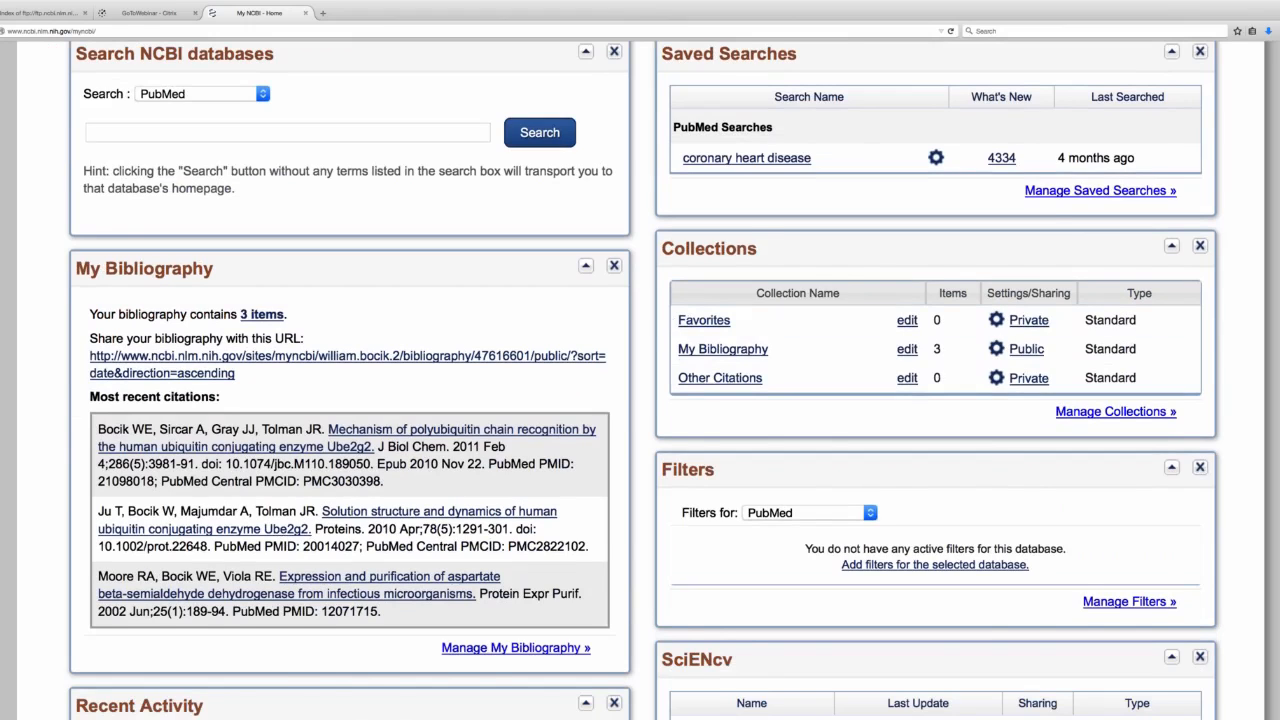
pyautogui.scroll(3, 640, 380)
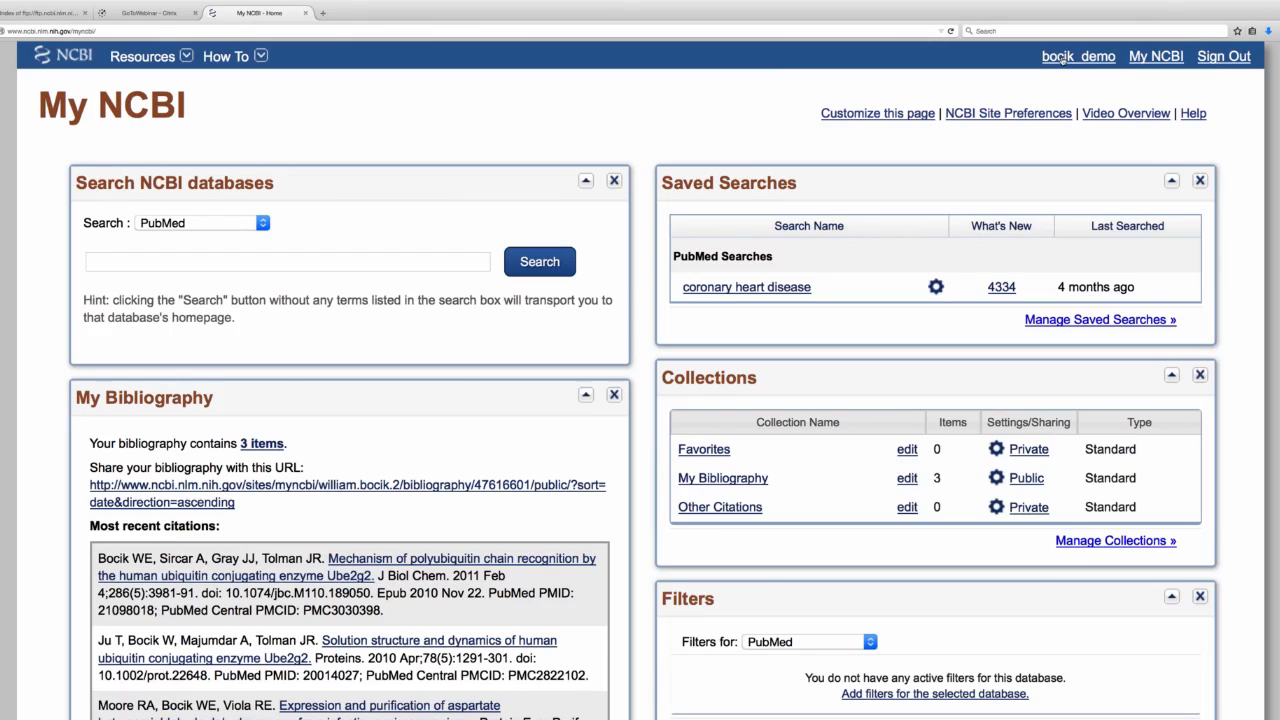
# Open the NCBI account settings and go to the page for changing the linked accounts.
pyautogui.moveTo(1062, 59); pyautogui.dragTo(1053, 58)
pyautogui.click(1064, 58)
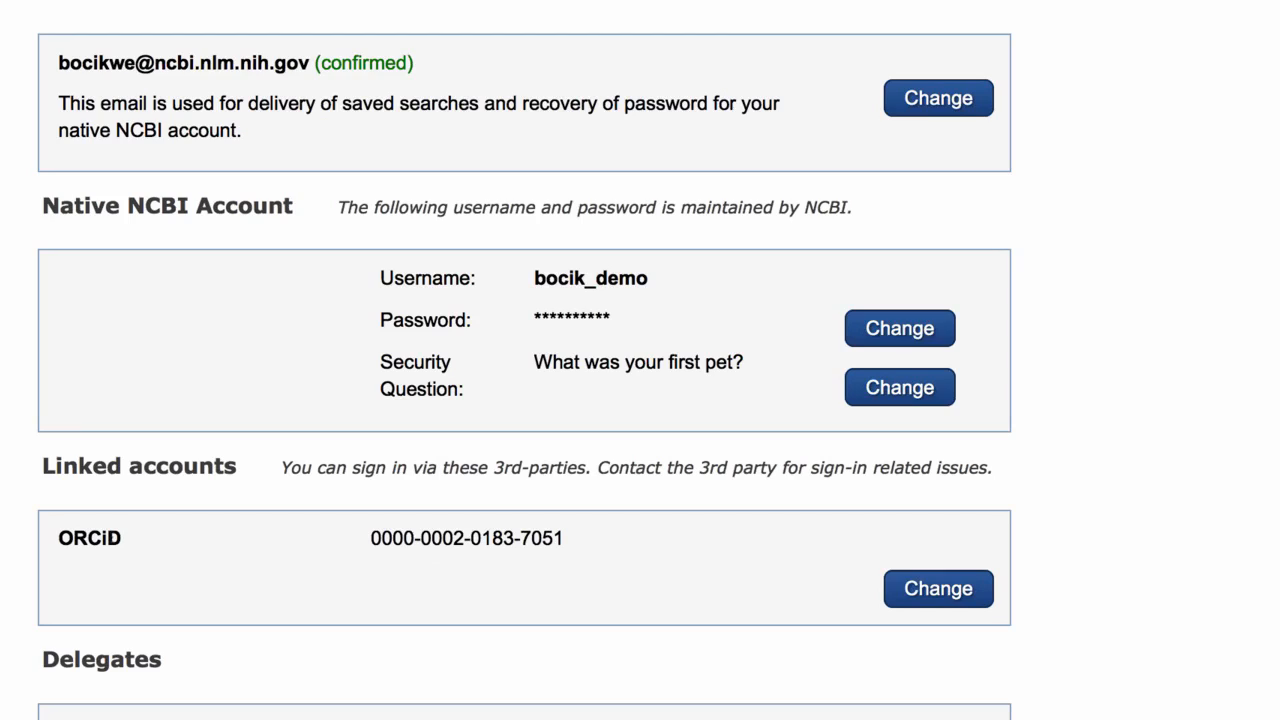
pyautogui.click(938, 589)
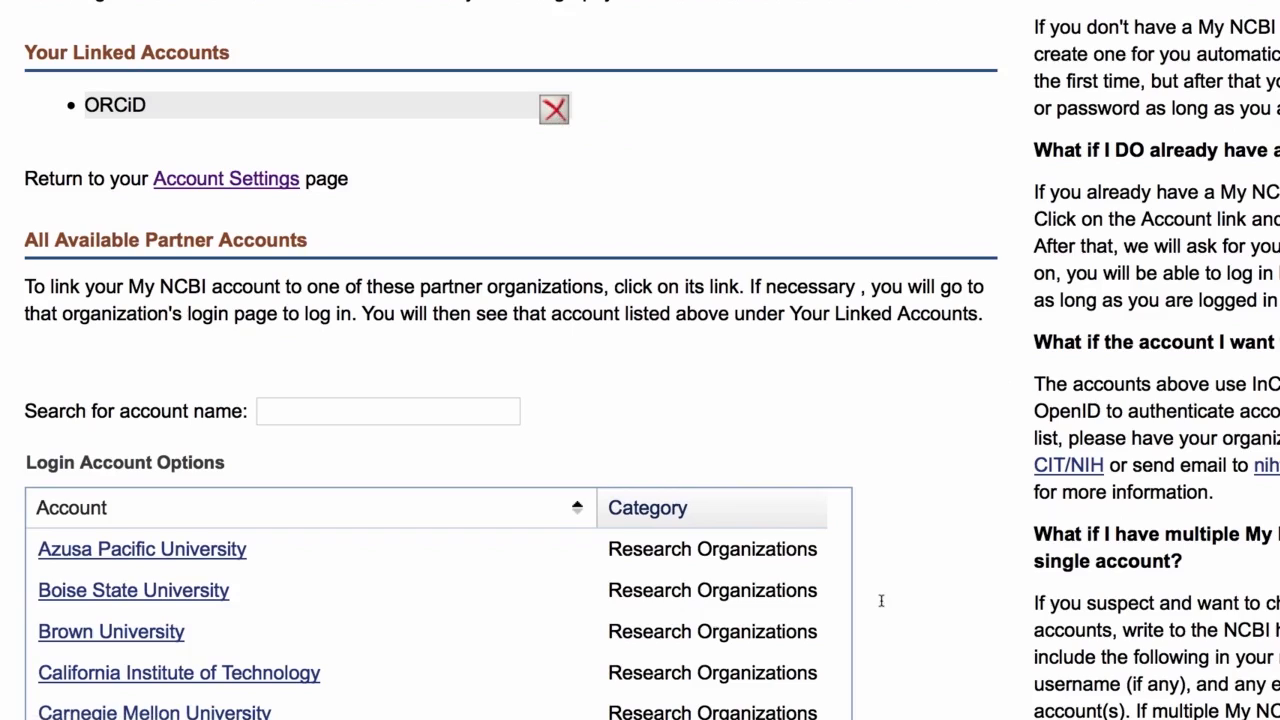
# Search the available partner accounts for eRA.
pyautogui.click(292, 412)
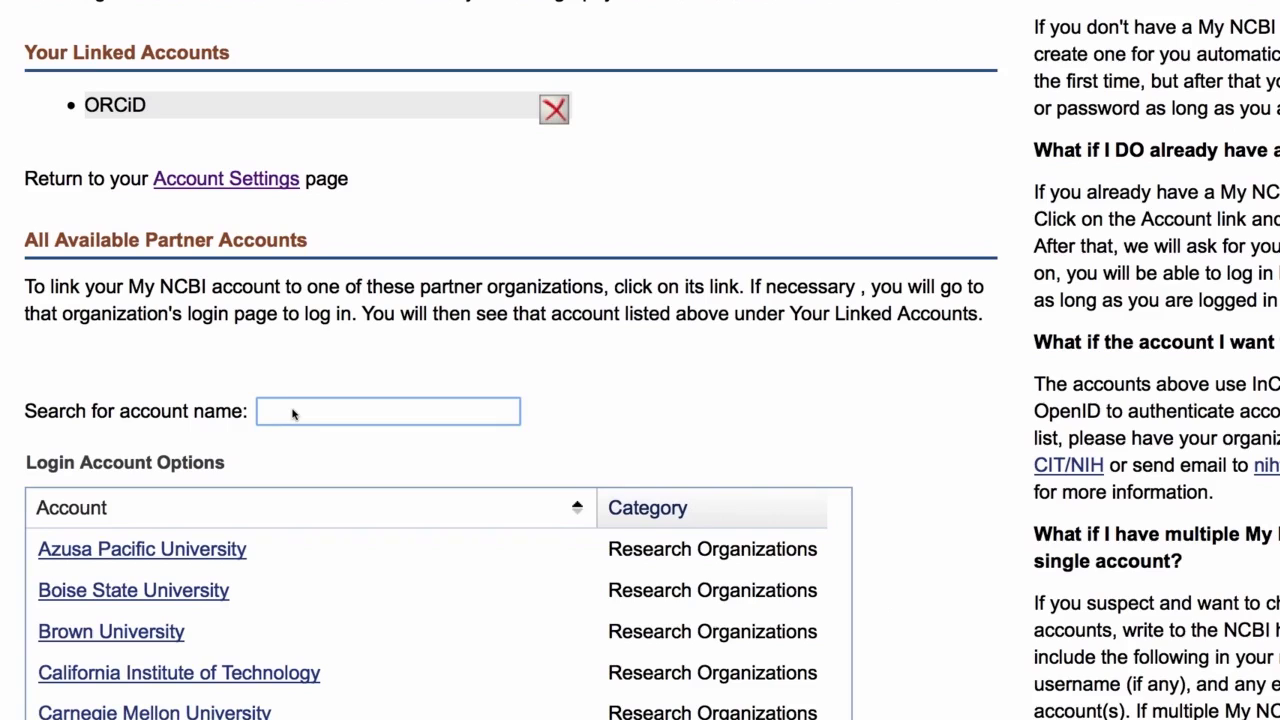
pyautogui.write('e')
pyautogui.write('RA')
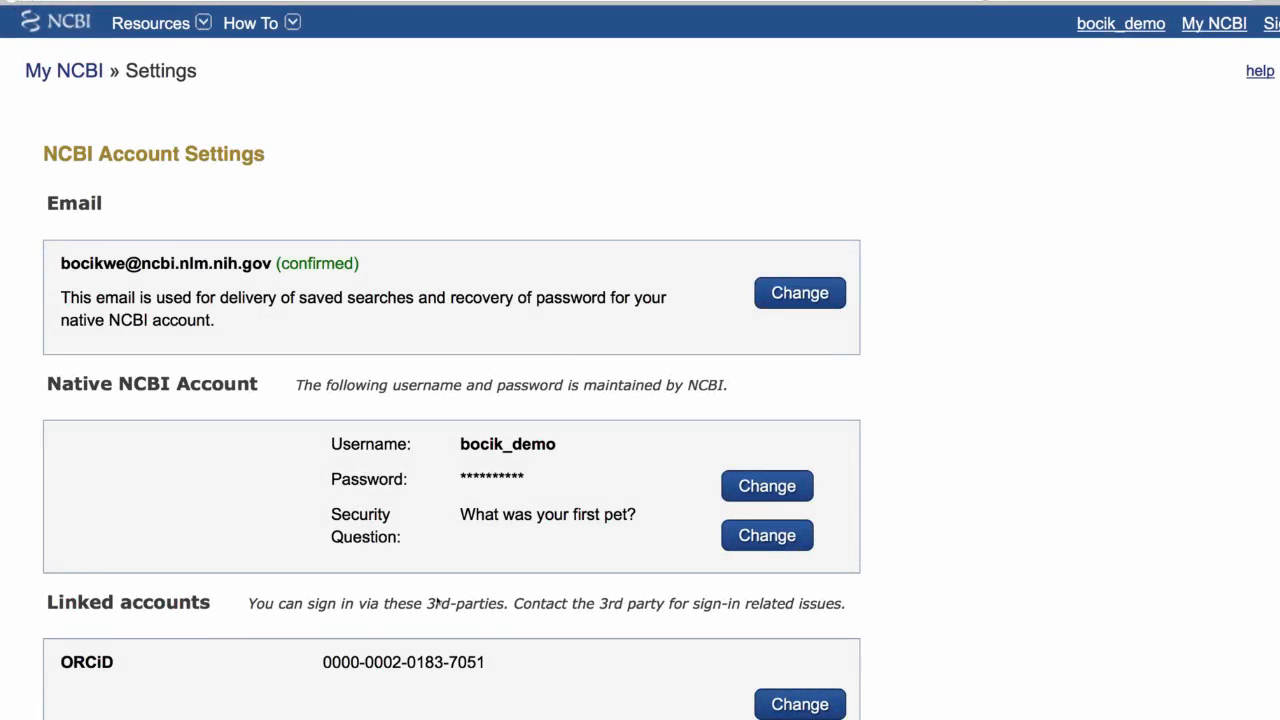
# Return from the account settings to the My NCBI home page.
pyautogui.moveTo(359, 662); pyautogui.dragTo(413, 665)
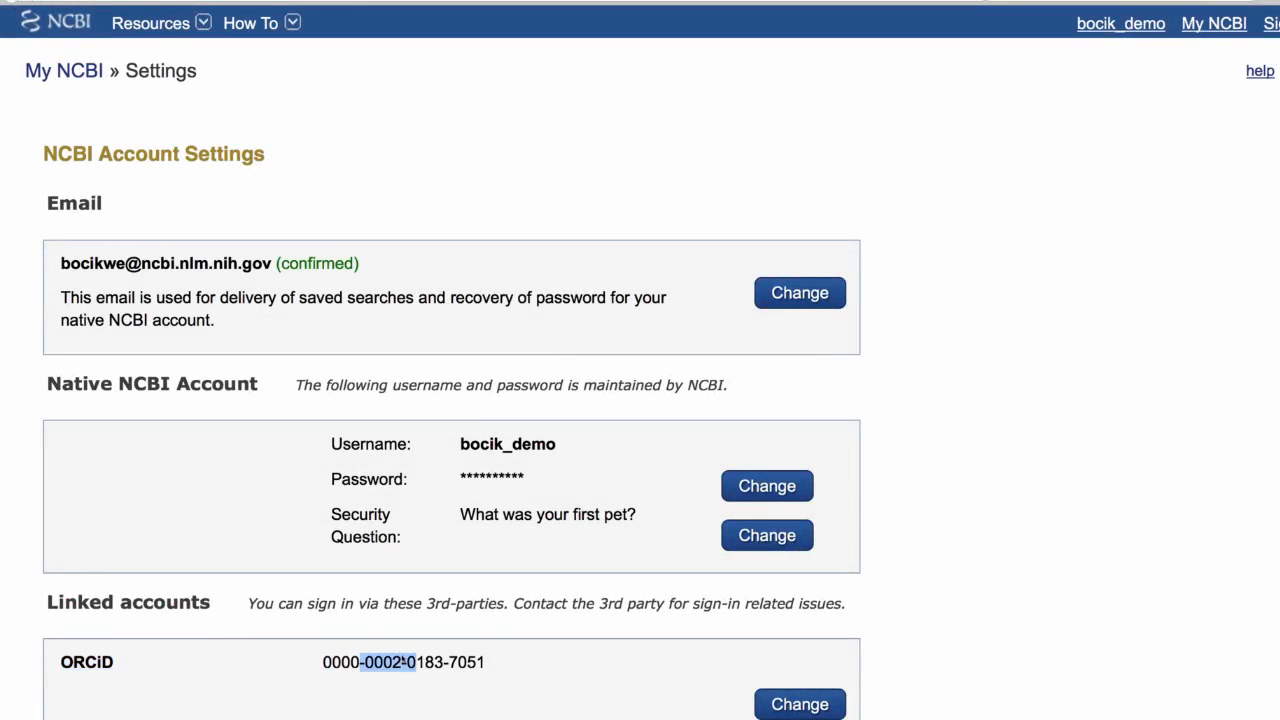
pyautogui.click(10, 3)
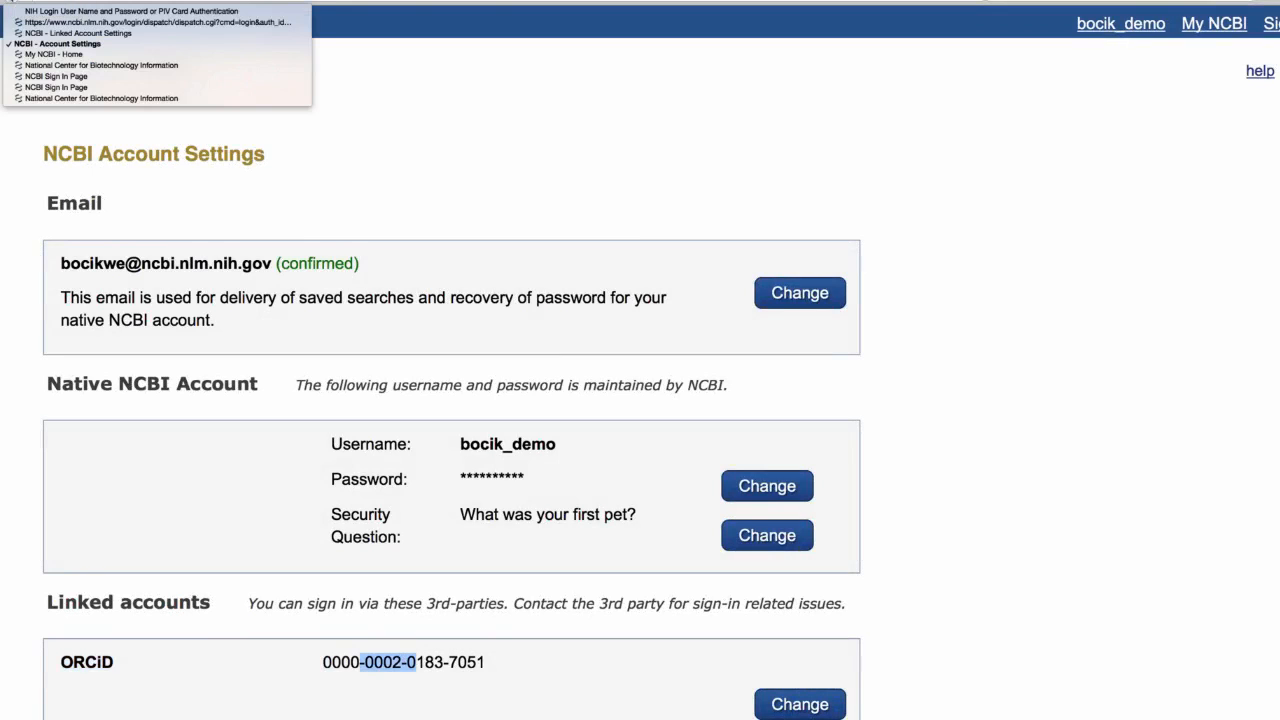
pyautogui.click(10, 4)
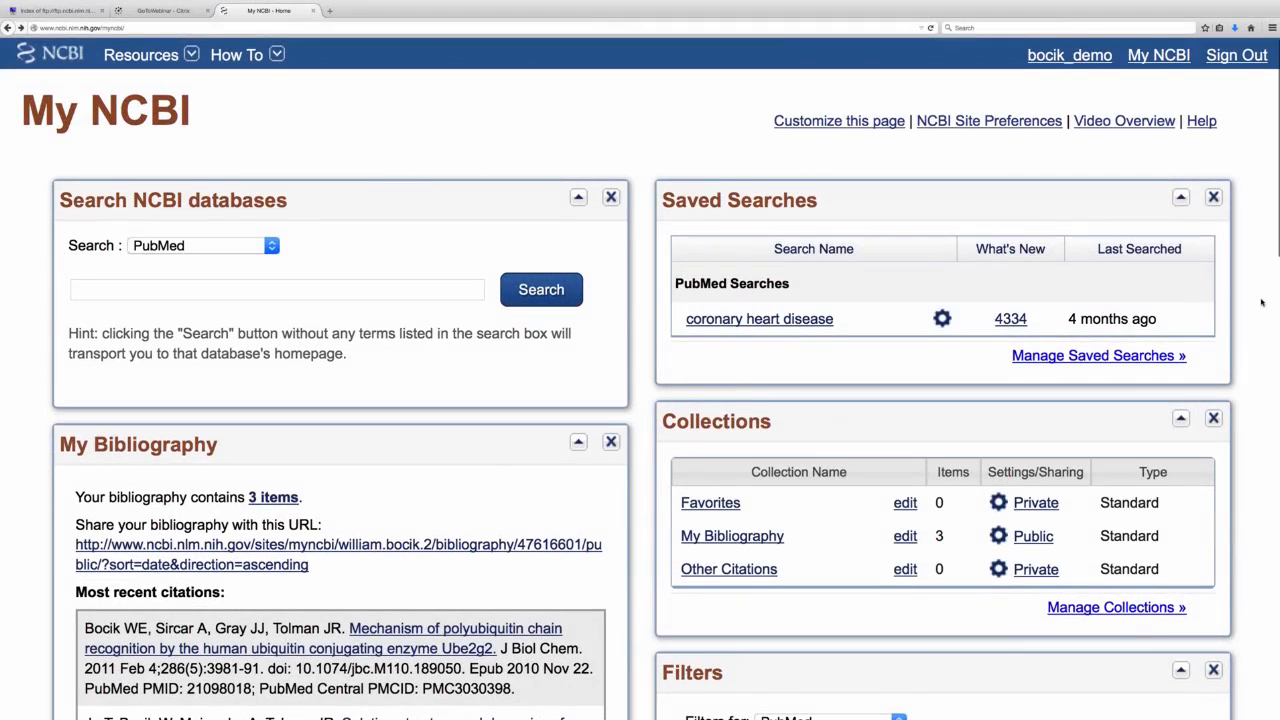
# Open My Bibliography, start adding a citation from PubMed and go to the PubMed site.
pyautogui.scroll(-1, 1265, 340)
pyautogui.scroll(-3, 1271, 354)
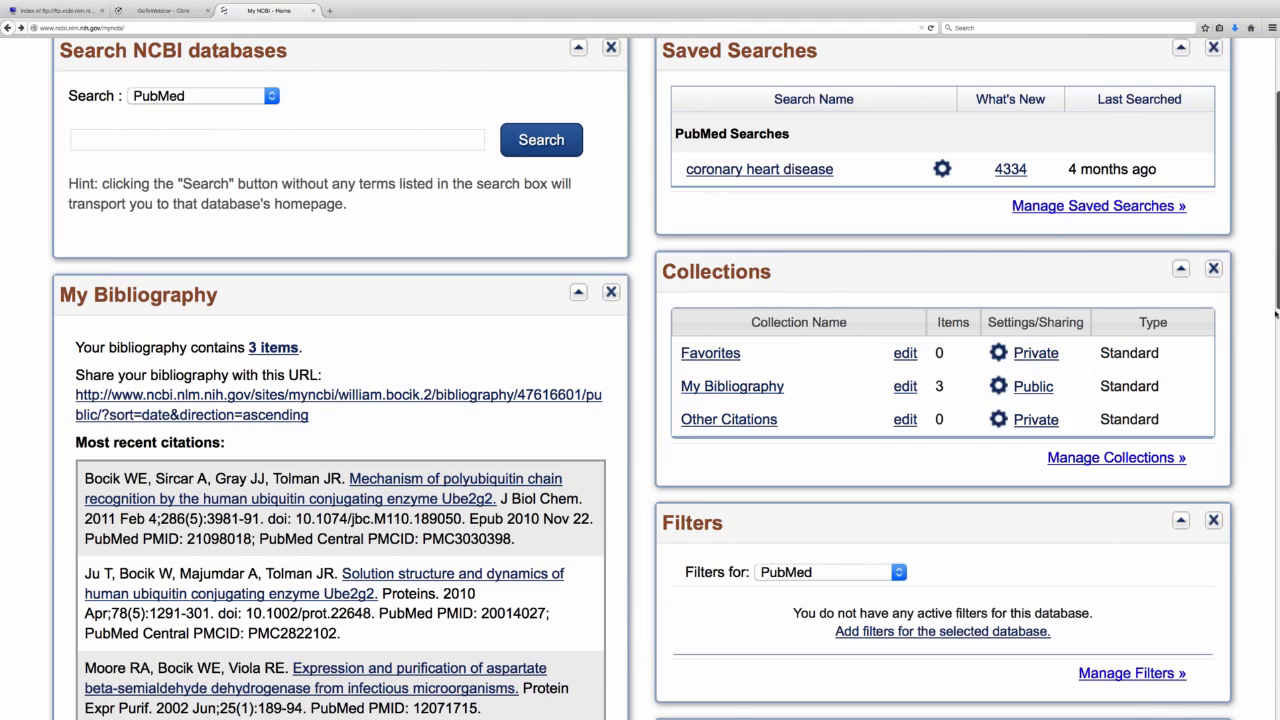
pyautogui.scroll(-3, 1271, 354)
pyautogui.scroll(-3, 1271, 354)
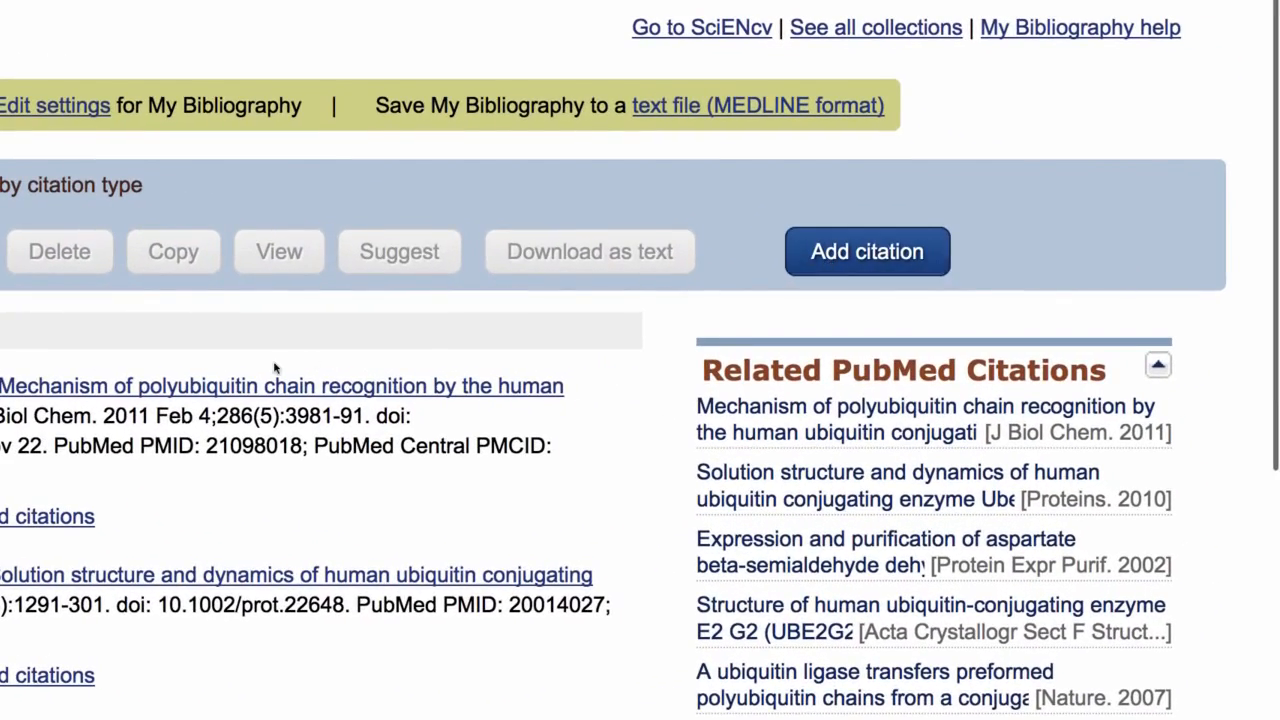
pyautogui.click(868, 251)
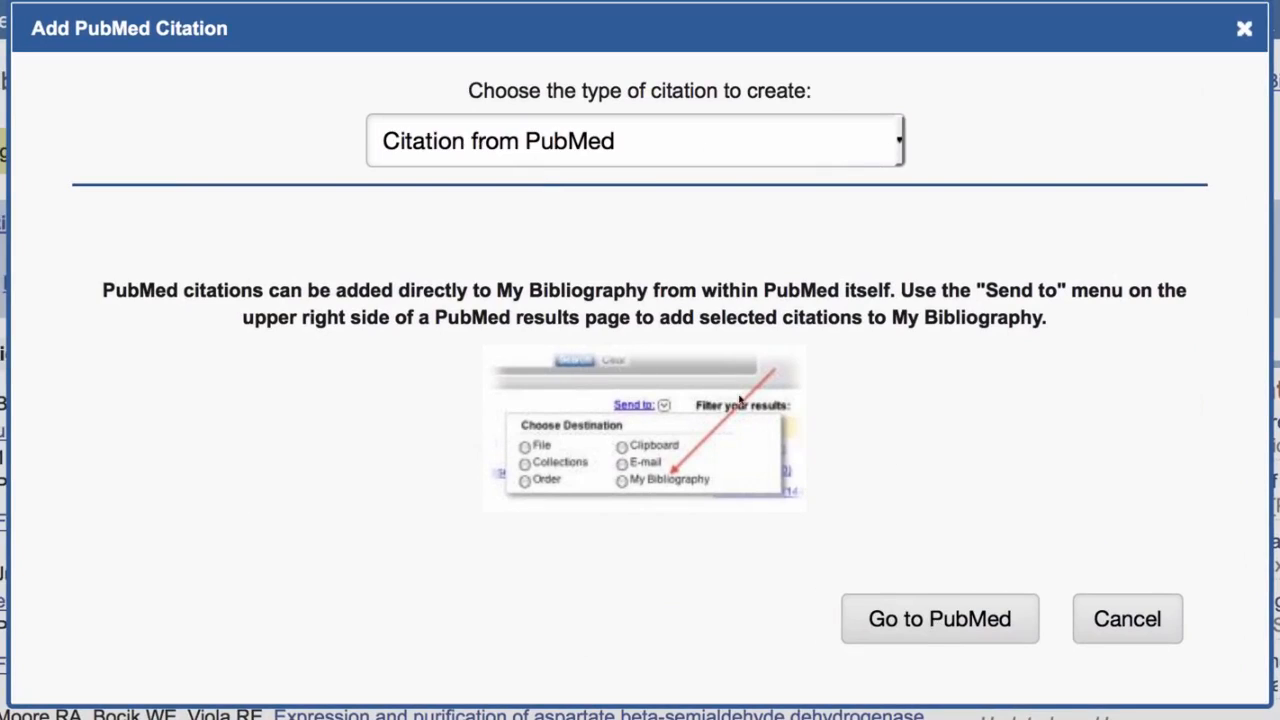
pyautogui.click(903, 620)
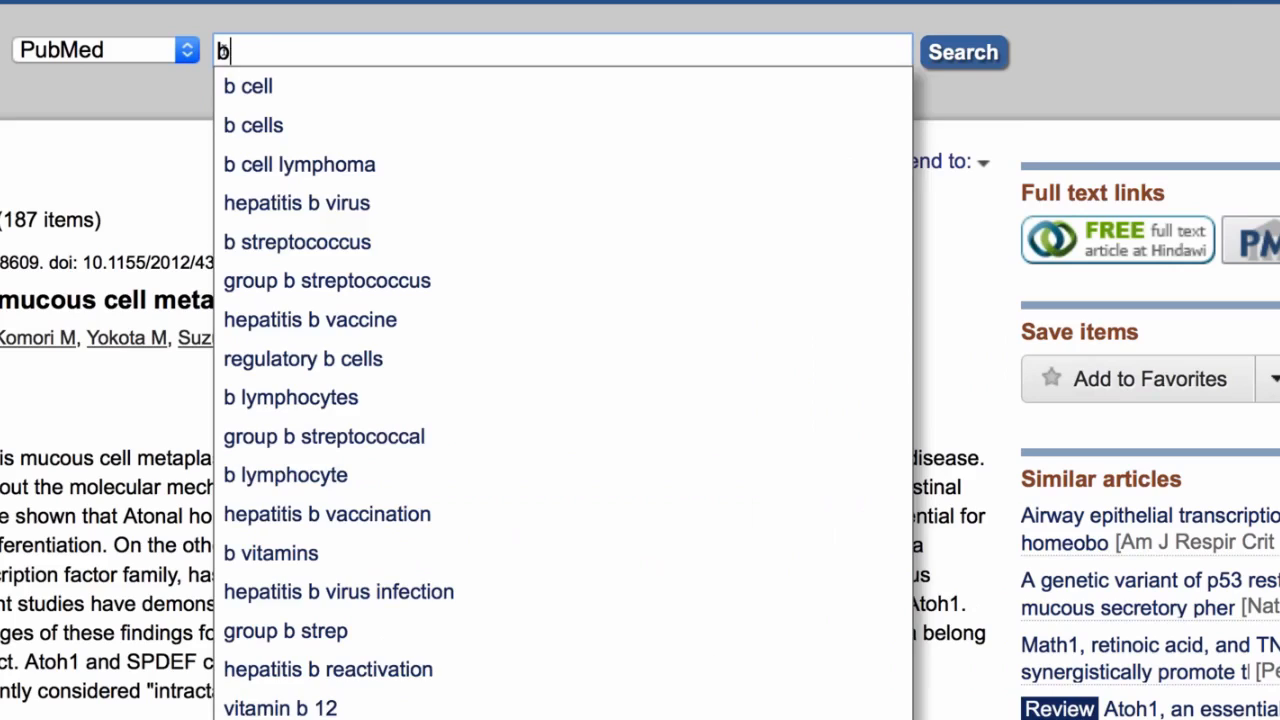
# Search PubMed for the researcher's articles, using the surname with the [au] author tag.
pyautogui.write('ocik')
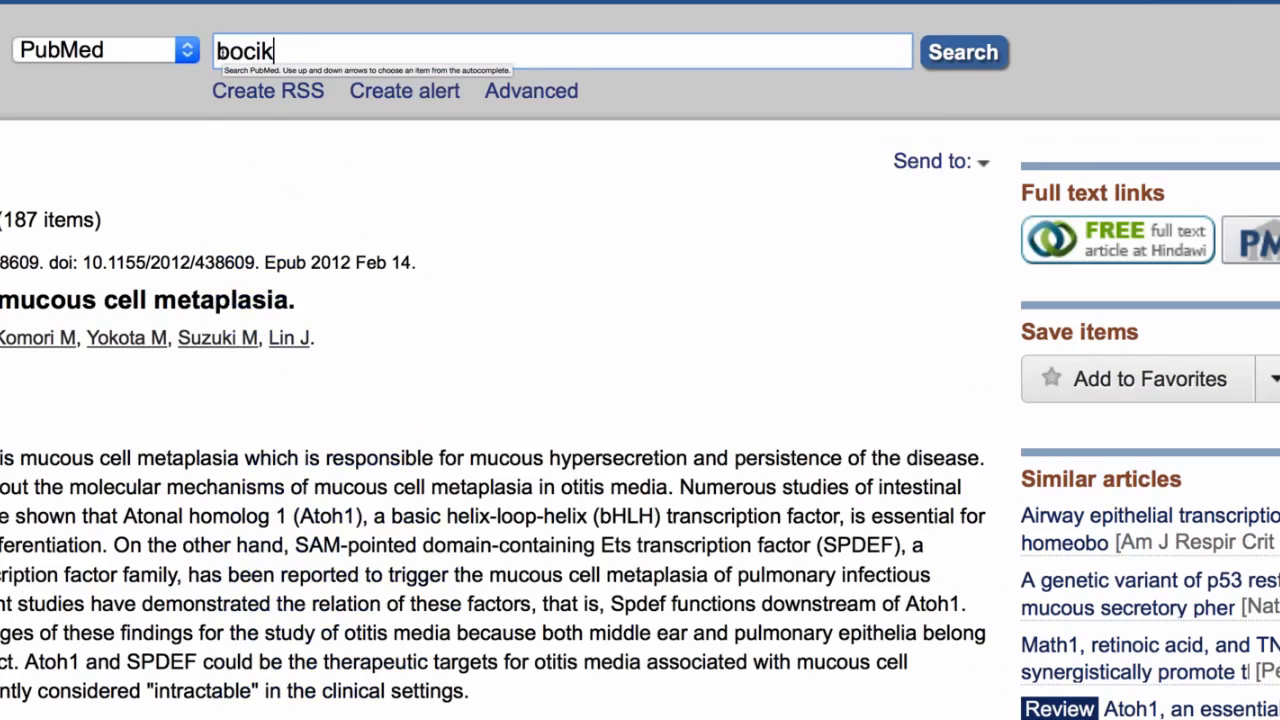
pyautogui.write('[au')
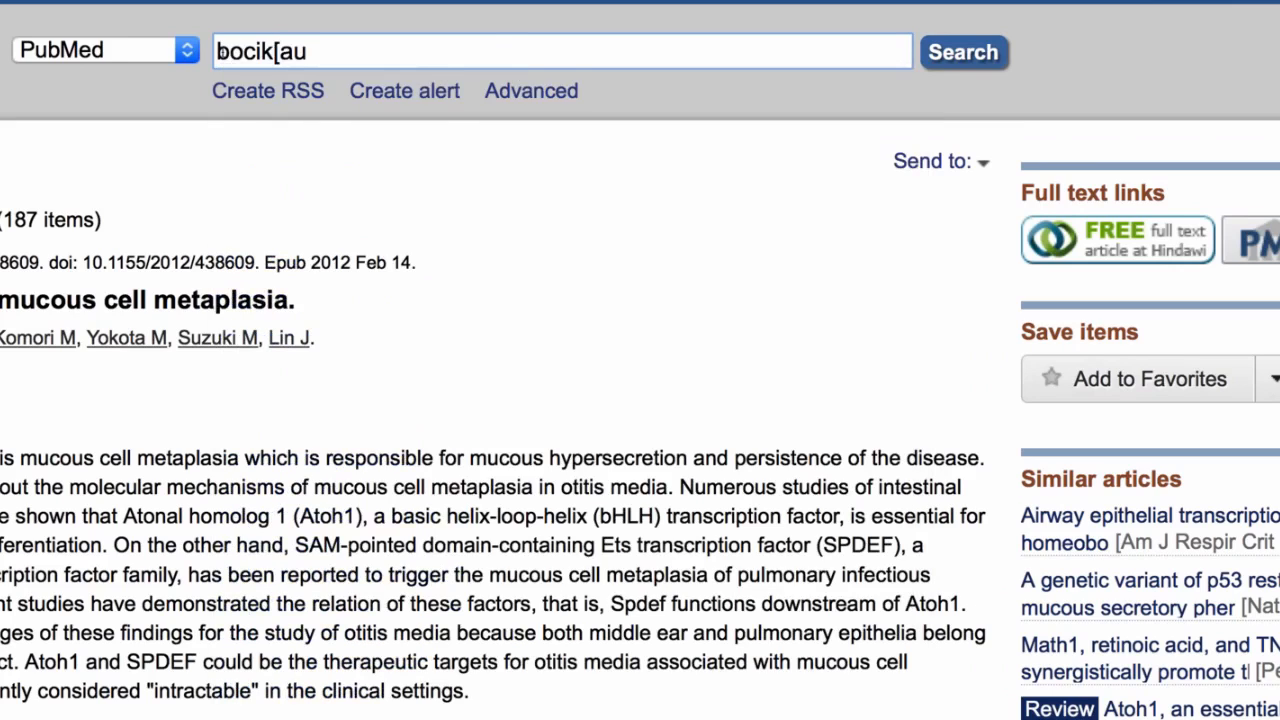
pyautogui.write(']')
pyautogui.press('Return')
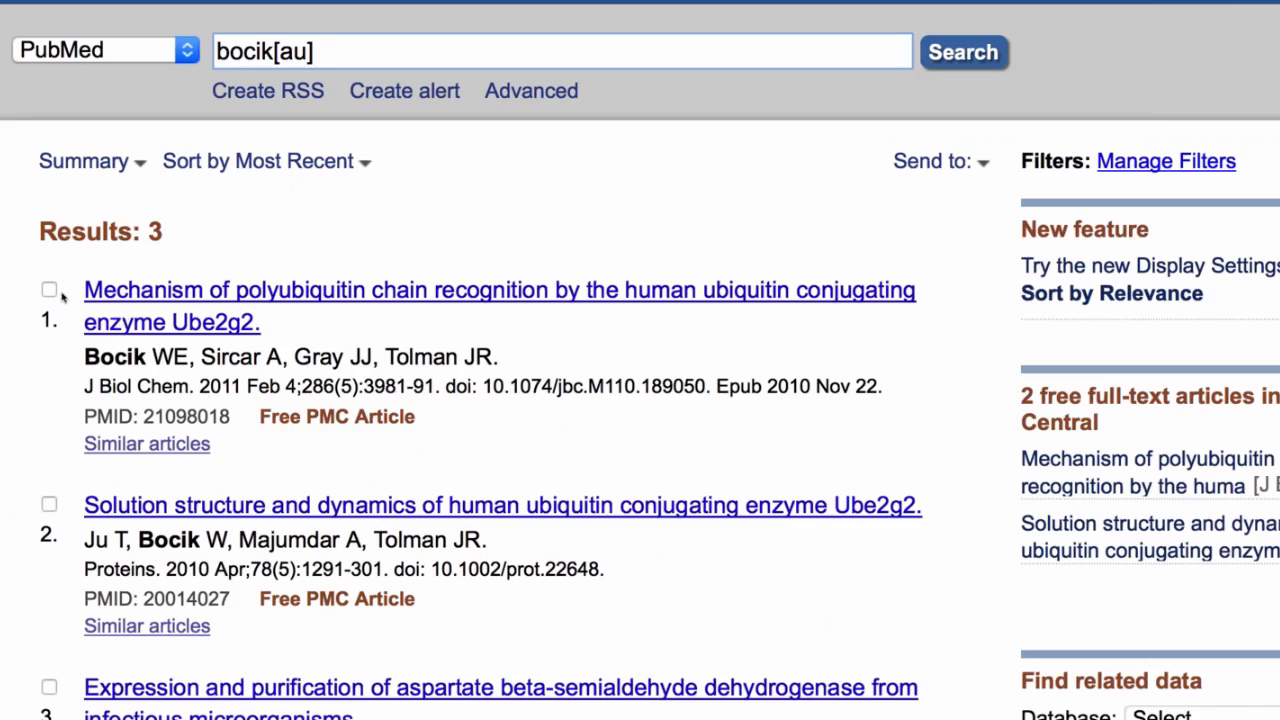
# Select the article on the mechanism of polyubiquitin chain recognition and choose My Bibliography as its send destination.
pyautogui.click(49, 290)
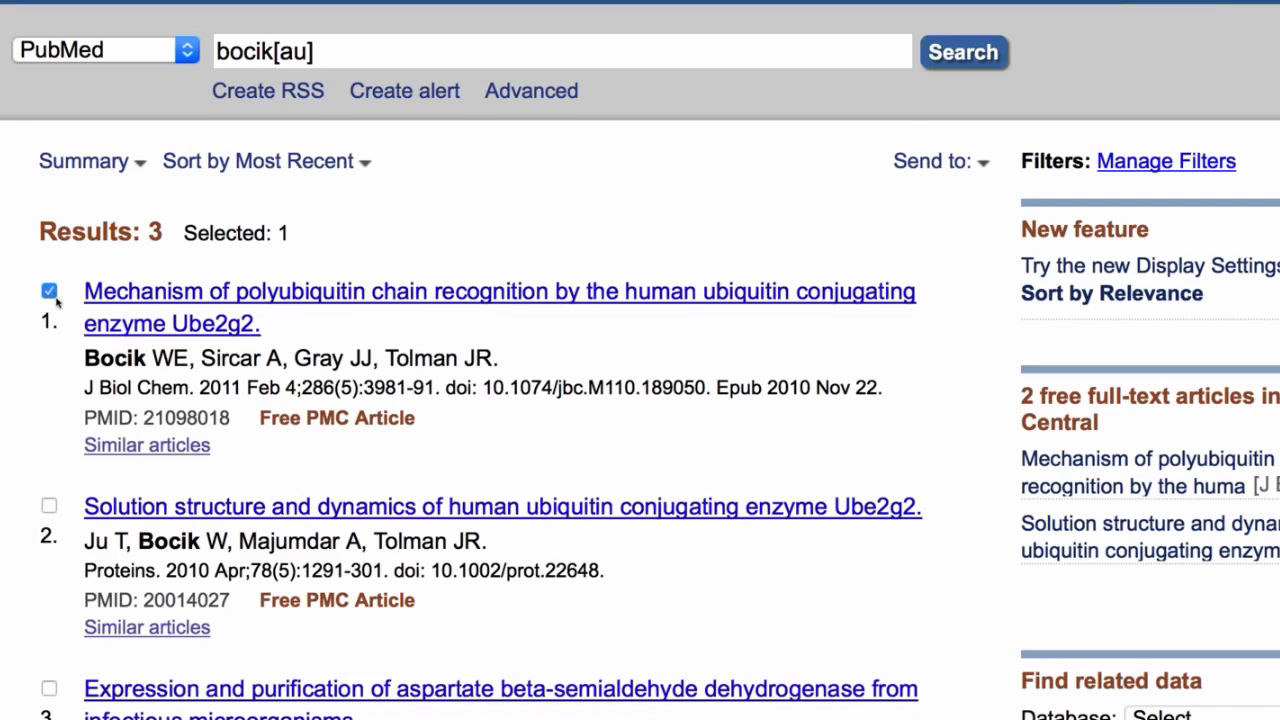
pyautogui.click(968, 166)
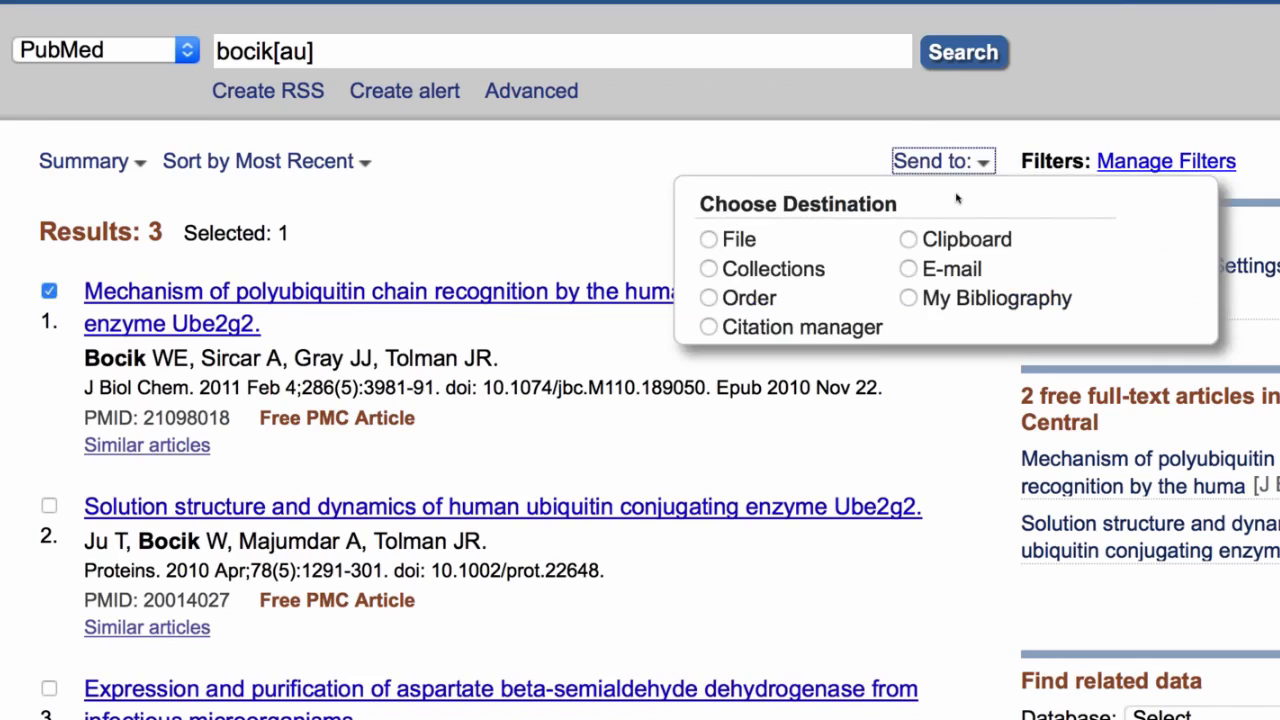
pyautogui.click(934, 299)
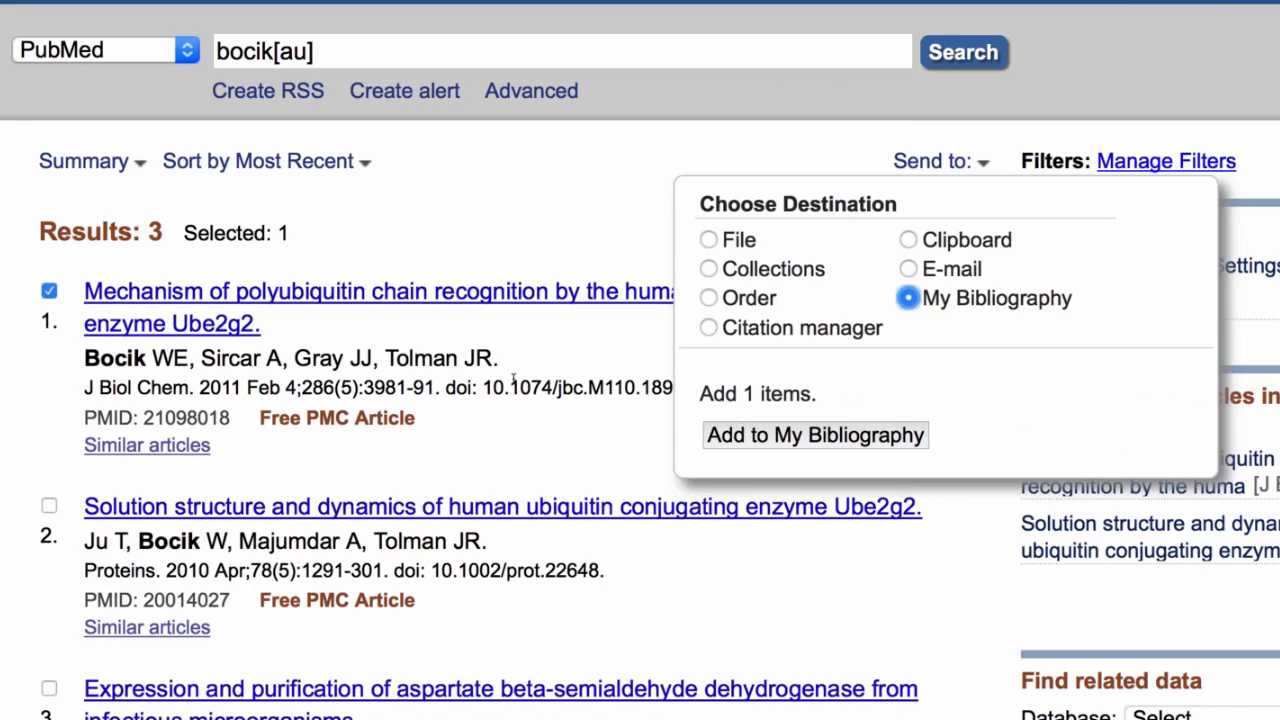
pyautogui.click(513, 379)
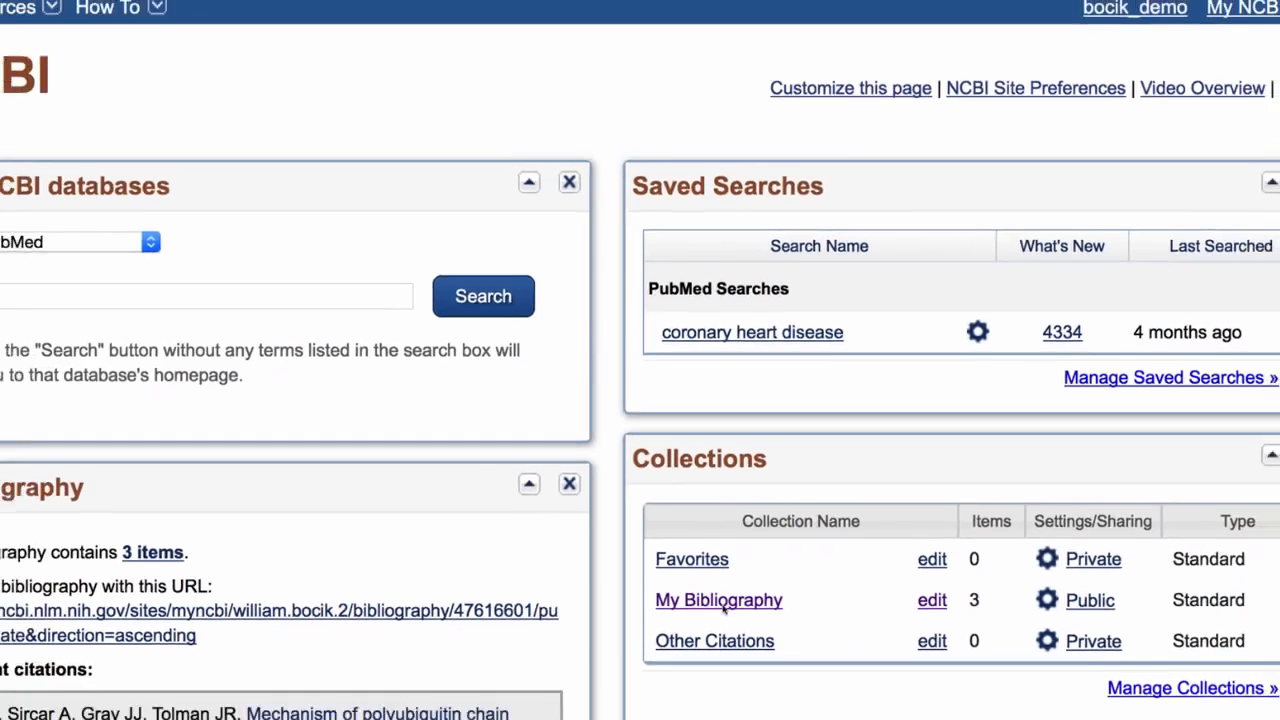
# Open the My Bibliography collection and start a new citation of type "Journal article that does not appear in PubMed".
pyautogui.click(722, 601)
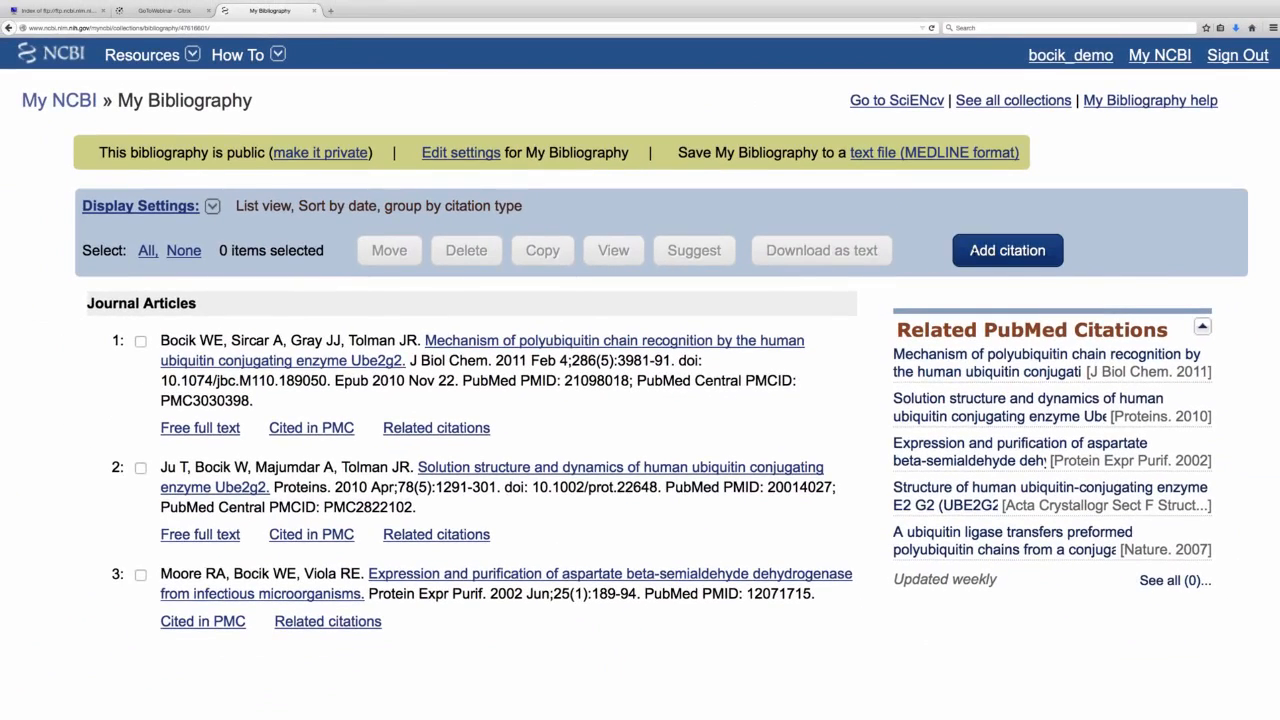
pyautogui.click(1007, 250)
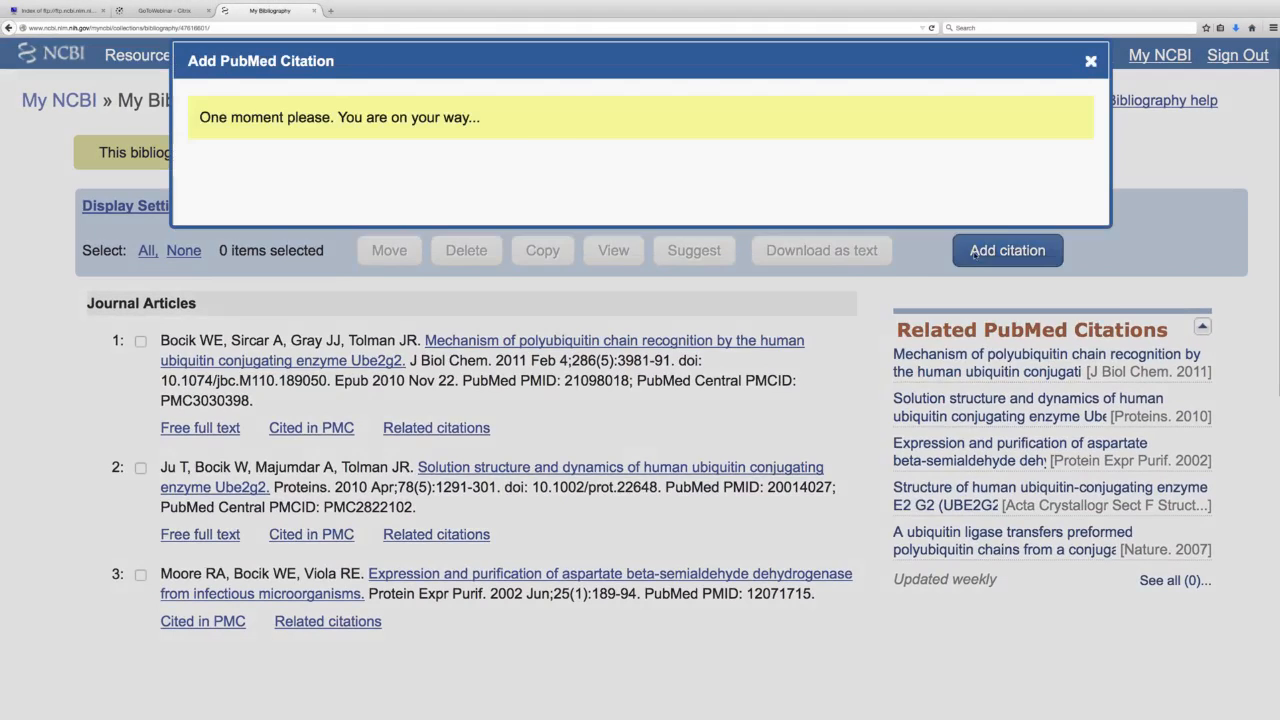
pyautogui.click(838, 137)
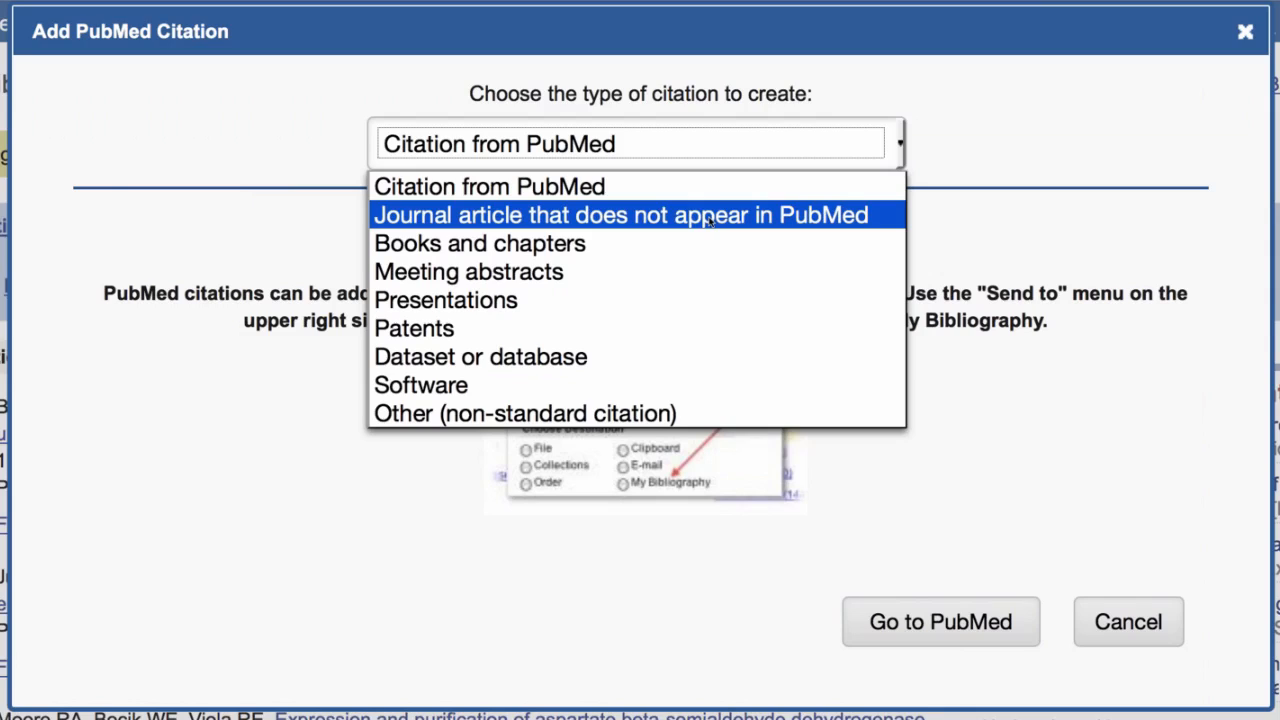
pyautogui.click(707, 216)
# Enter the title "Test Citation", the author's full name and the journal "Genetic testing and molecular biomarkers".
pyautogui.click(516, 345)
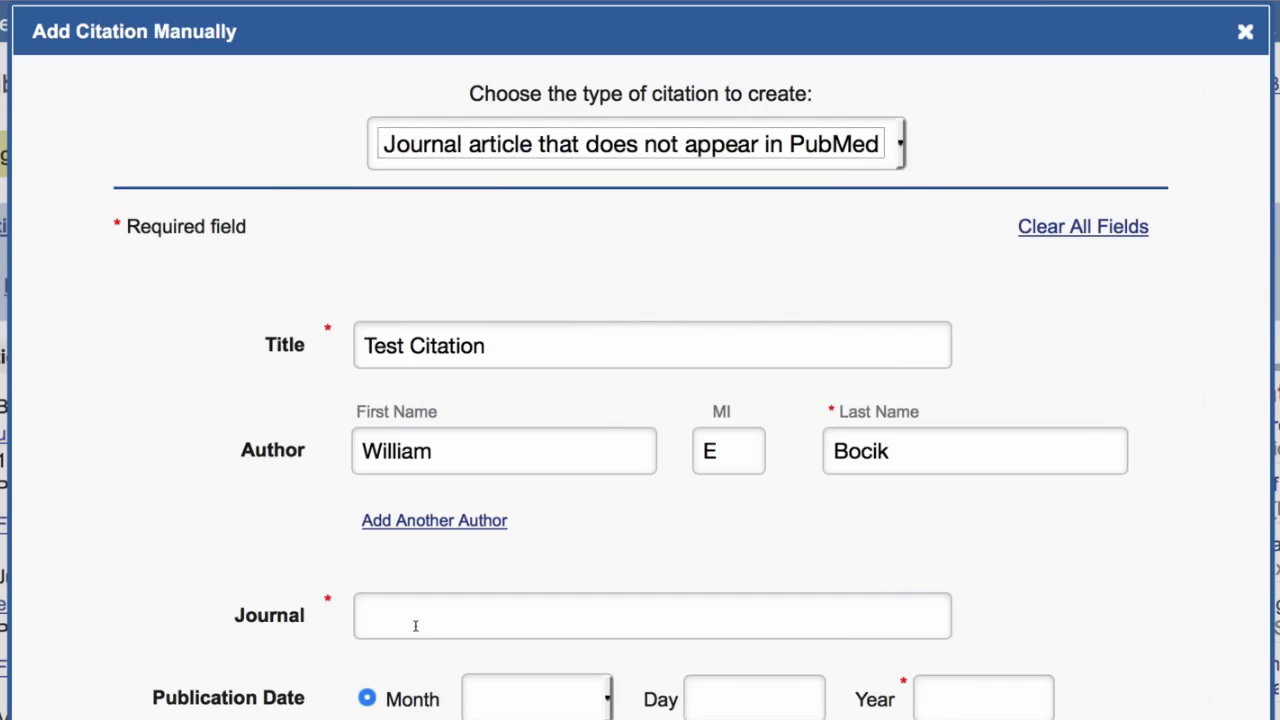
pyautogui.click(414, 624)
pyautogui.write('Test')
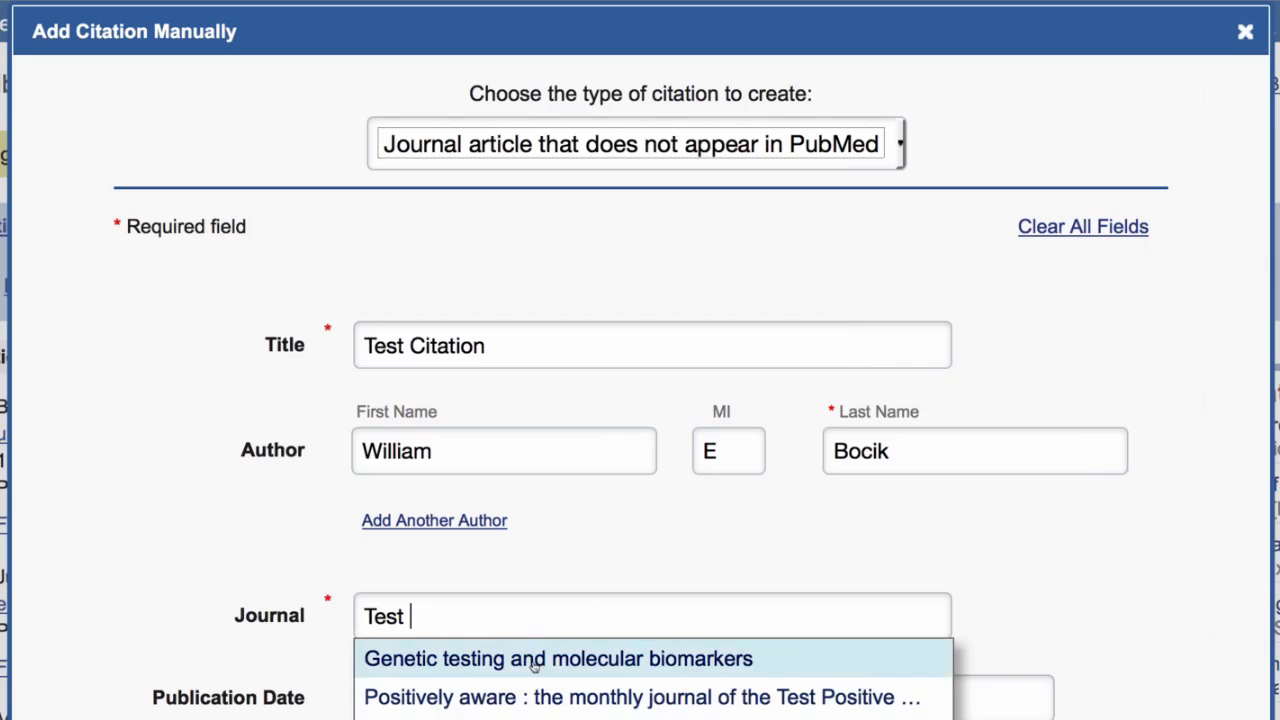
pyautogui.click(451, 659)
# Set the publication date to September 20, 2013 and add the citation to the bibliography.
pyautogui.scroll(-2, 603, 503)
pyautogui.click(603, 503)
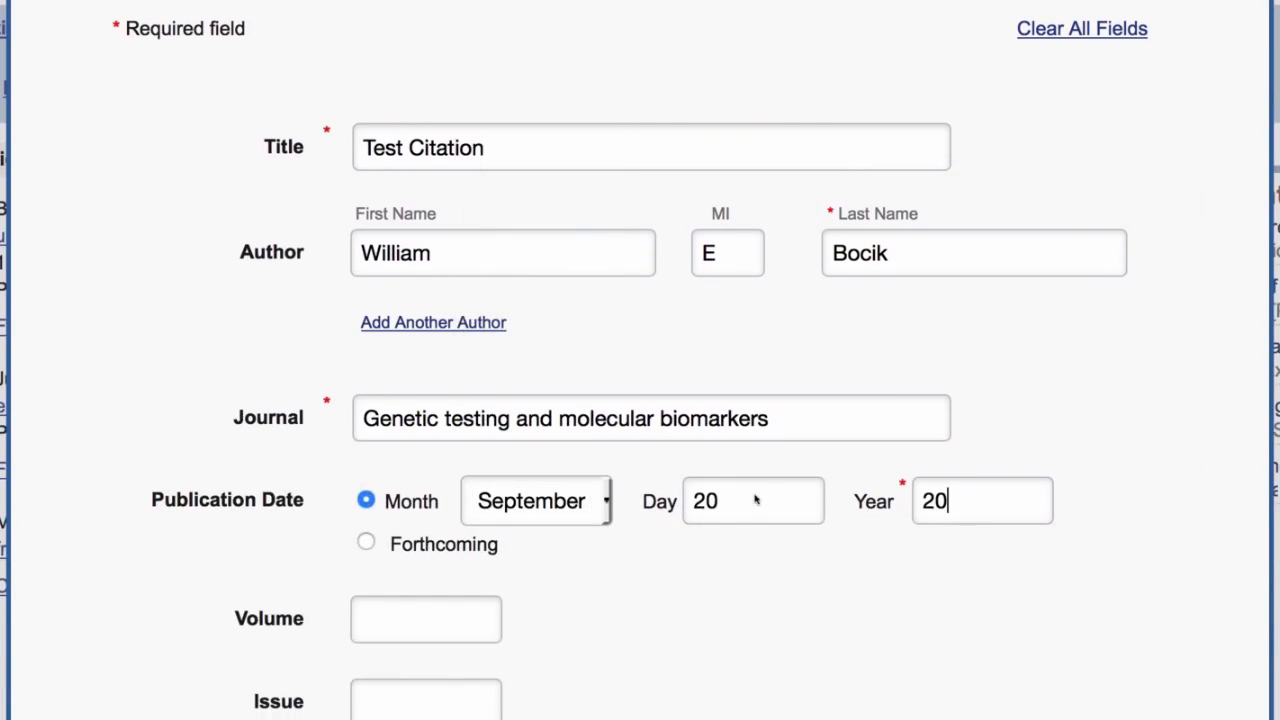
pyautogui.write('13')
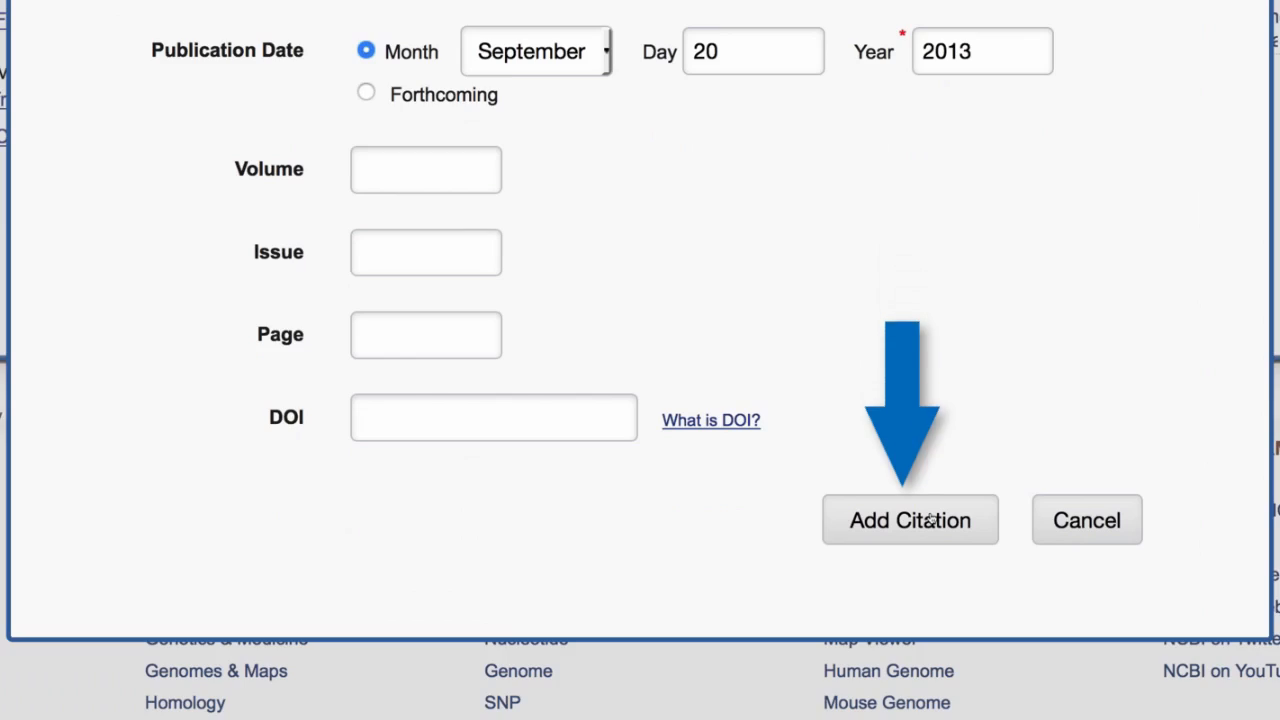
pyautogui.click(930, 519)
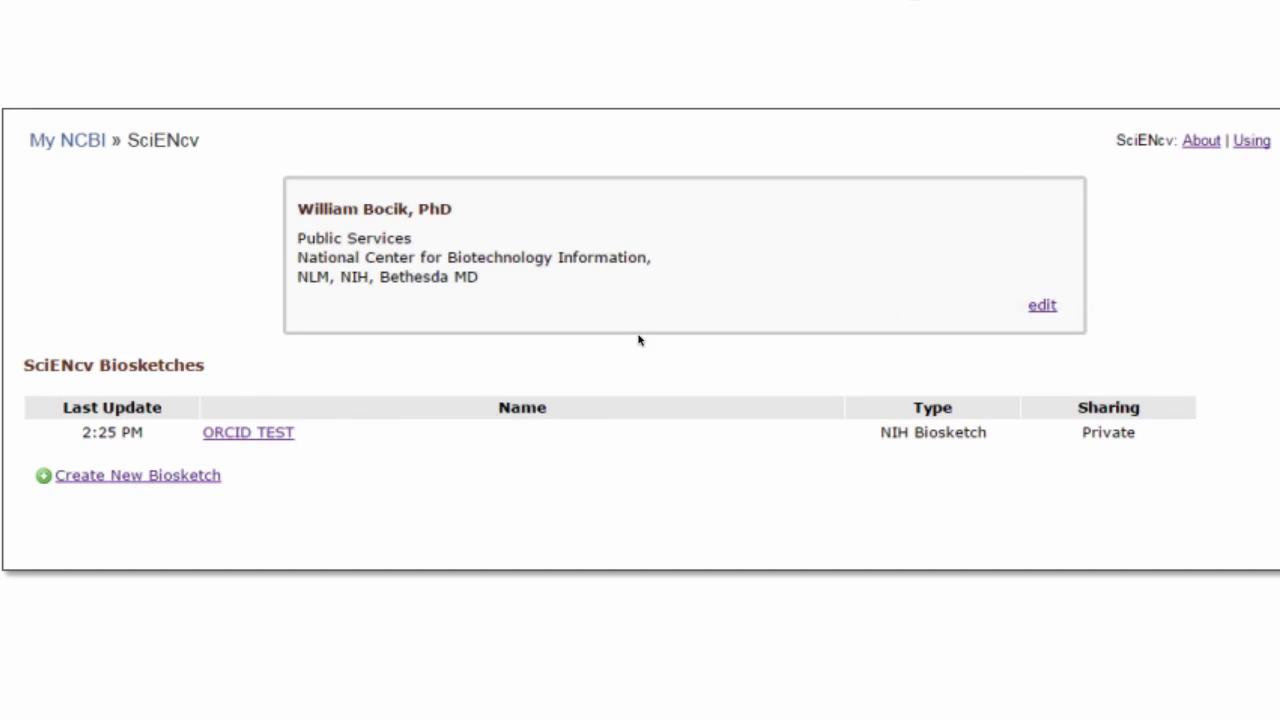
# Open the SciENcv mini profile for editing and review its required and optional information.
pyautogui.click(1045, 306)
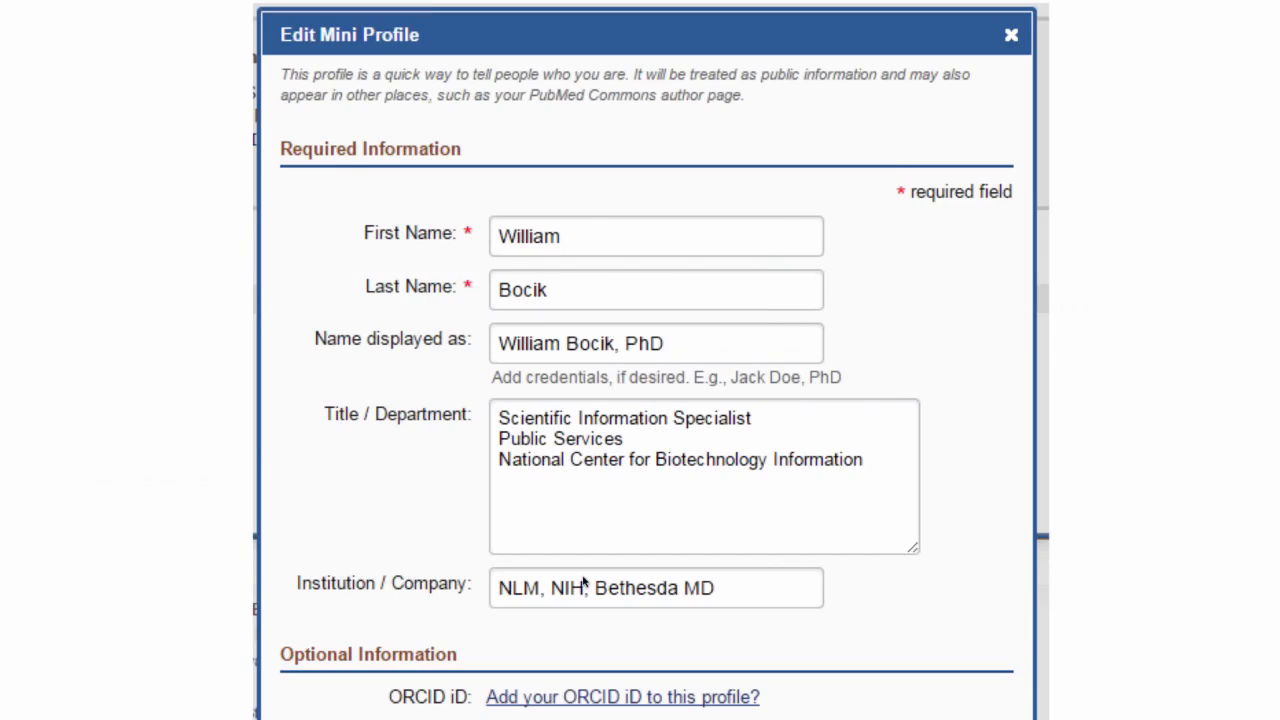
pyautogui.scroll(-1, 334, 690)
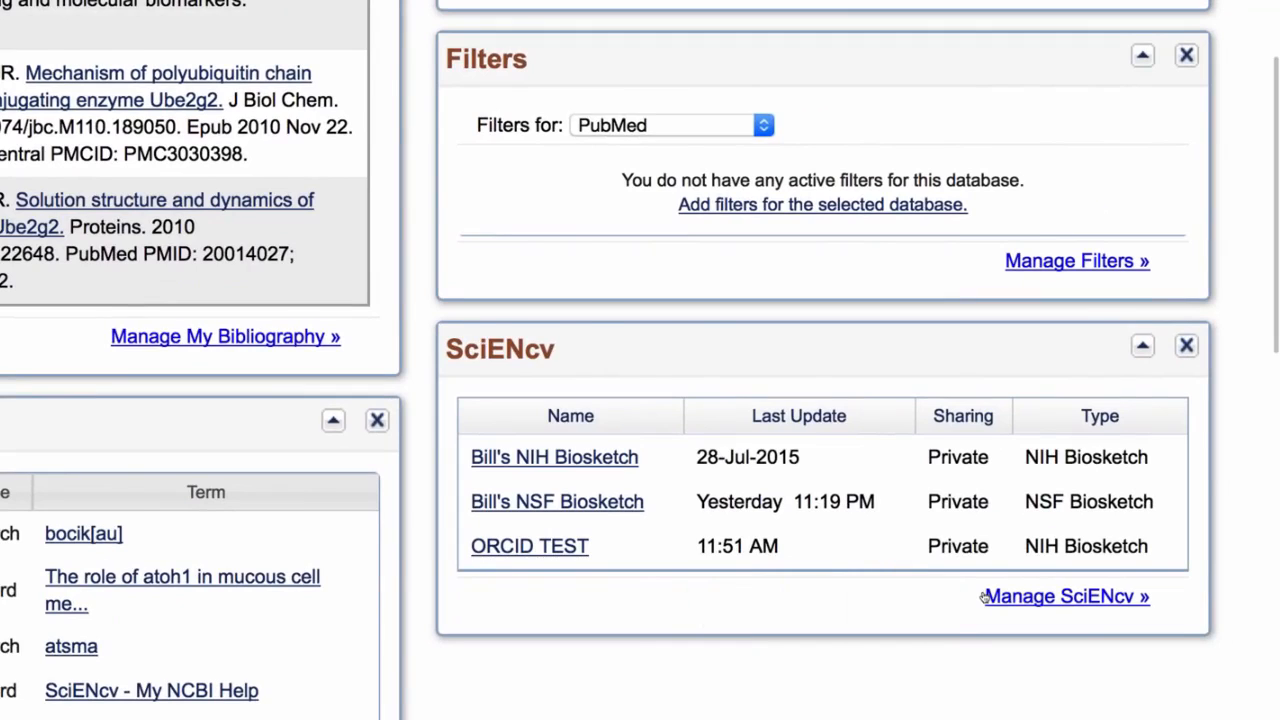
# Open SciENcv management from the My NCBI page and start creating a new biosketch.
pyautogui.click(1000, 596)
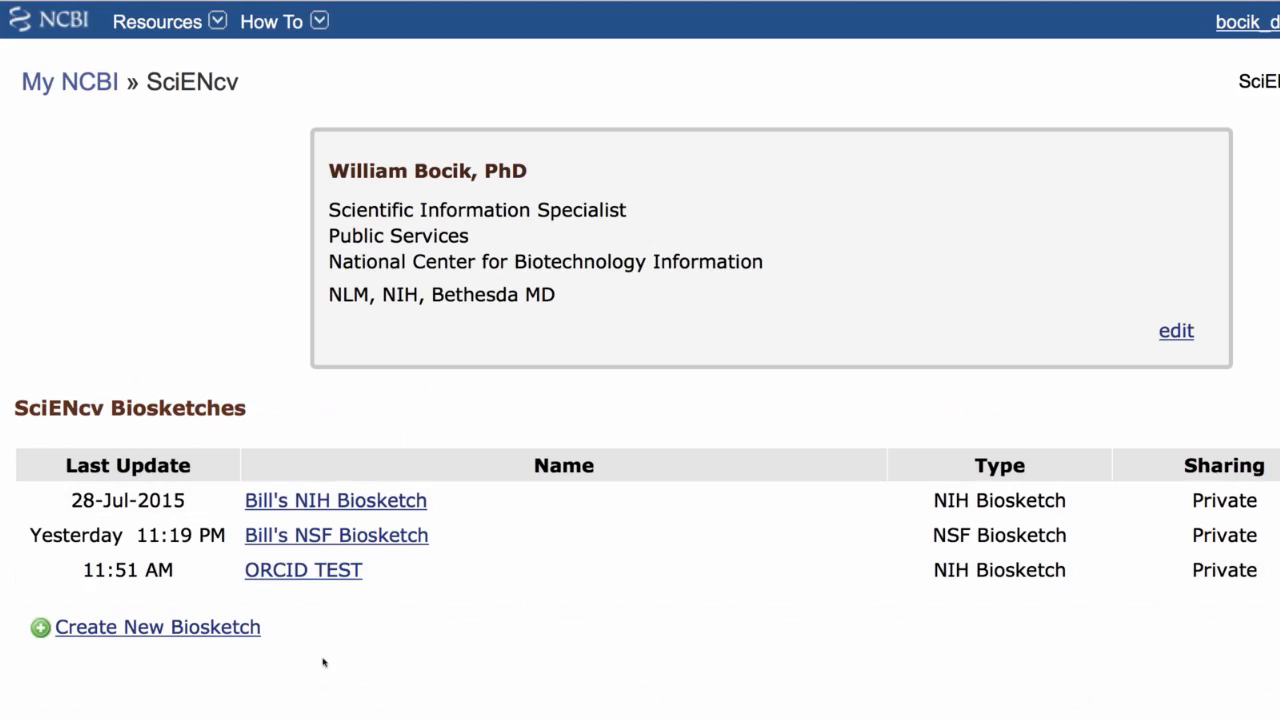
pyautogui.click(180, 628)
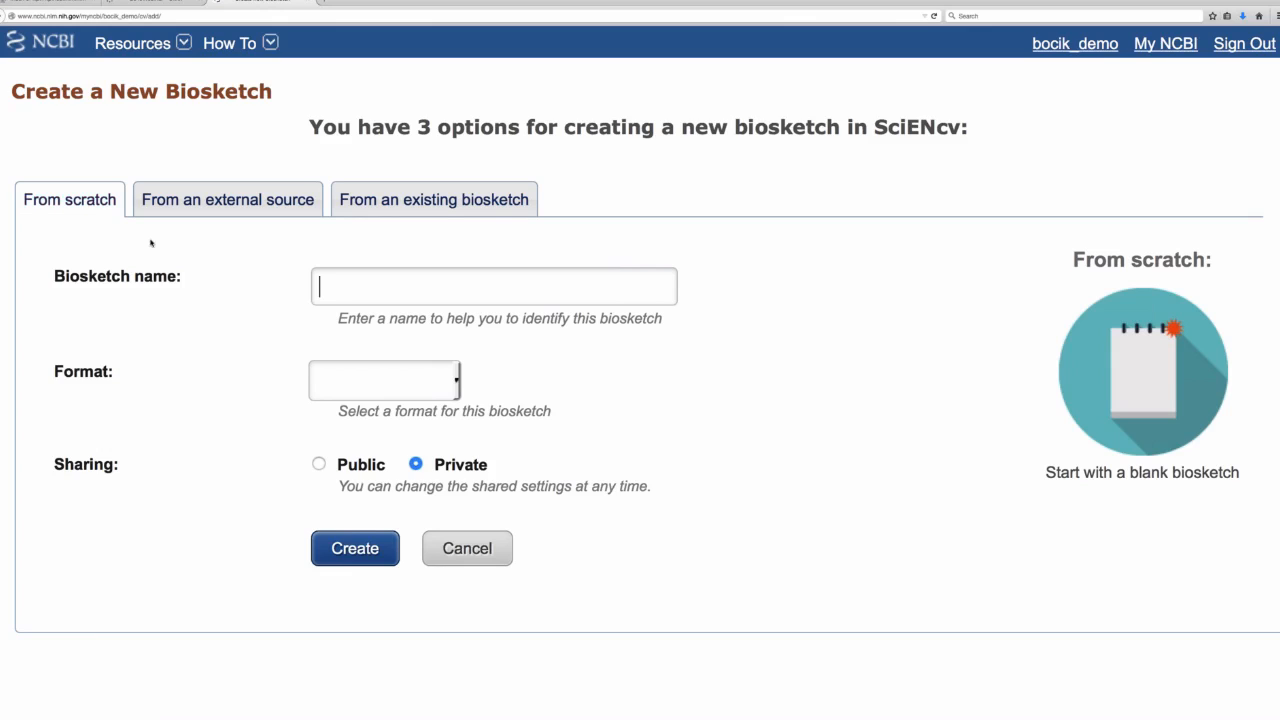
# Review the external source options for a new biosketch, leaving eRA Commons as the chosen source.
pyautogui.click(218, 204)
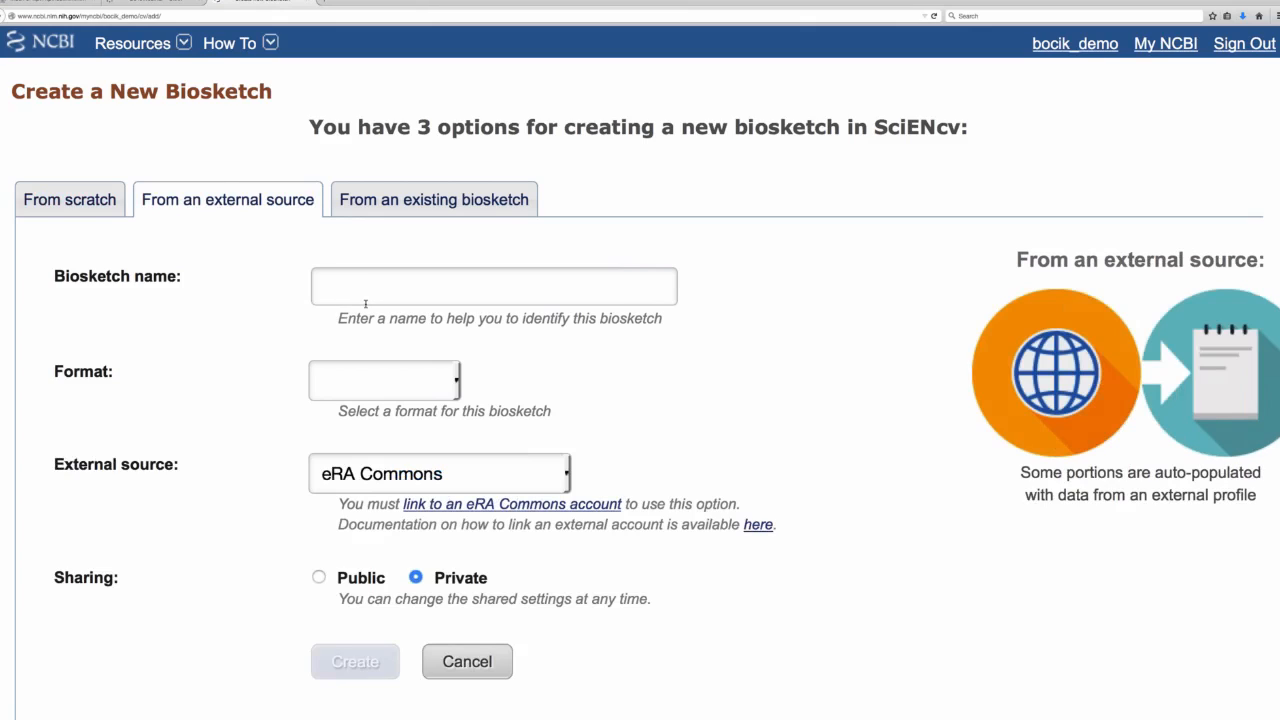
pyautogui.click(545, 475)
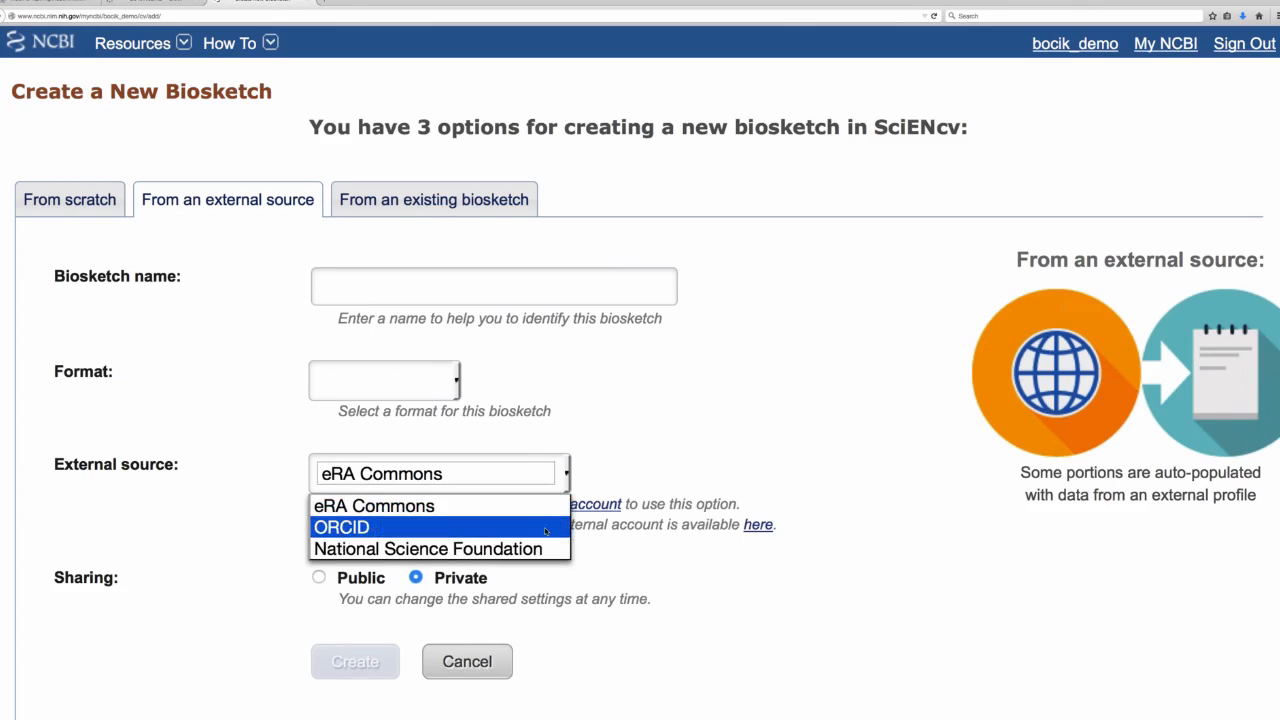
pyautogui.click(450, 506)
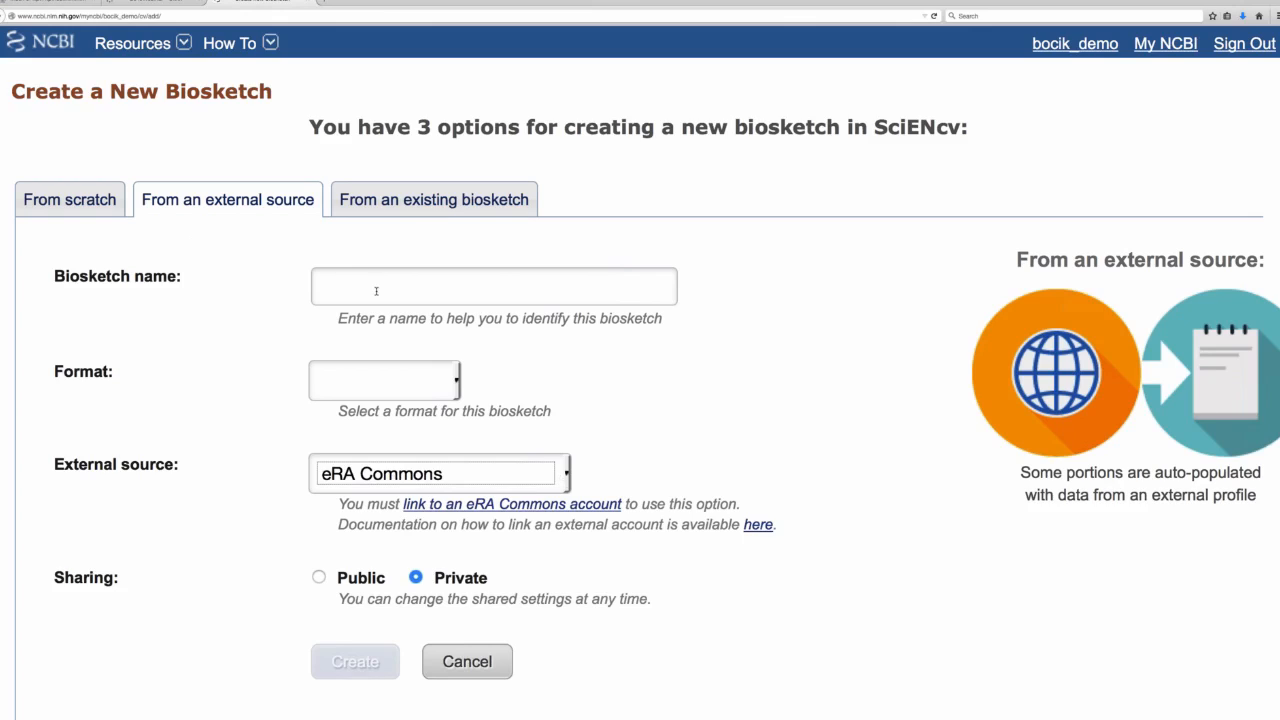
# Base the new biosketch on an existing one and name it with the owner's first name followed by "Demo Biosketch".
pyautogui.click(395, 202)
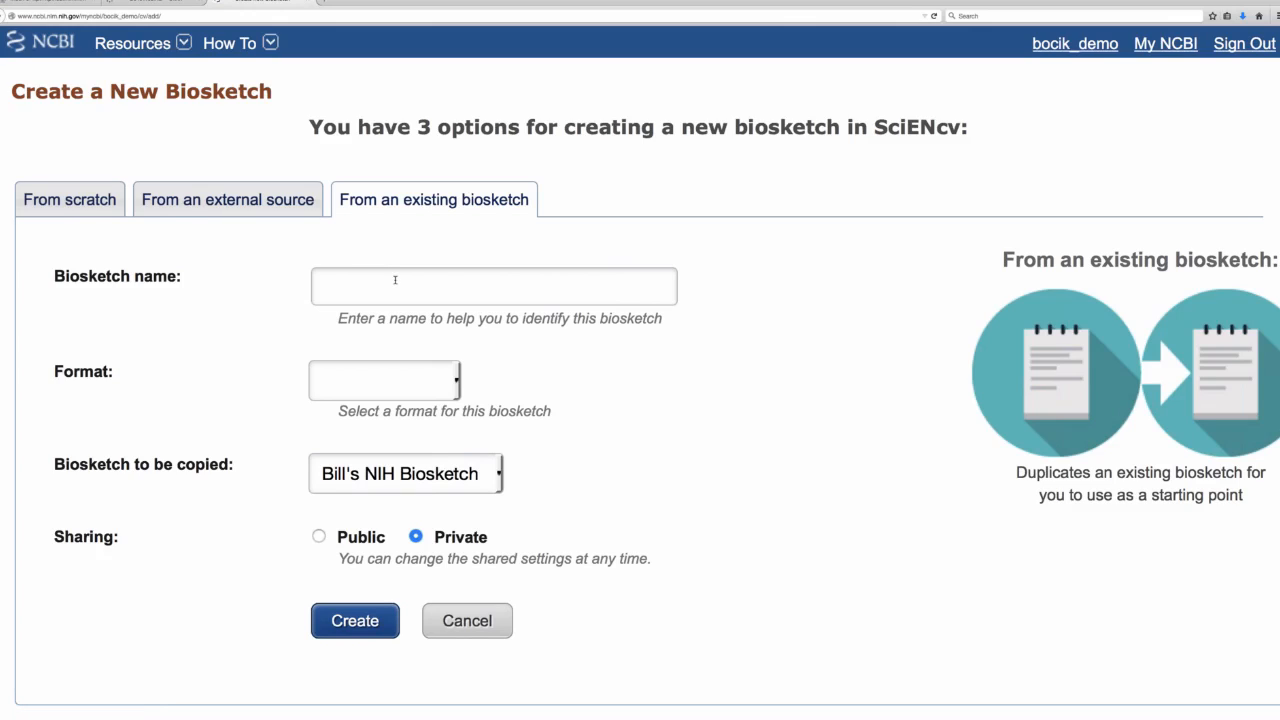
pyautogui.write('Bill Demo Biosket')
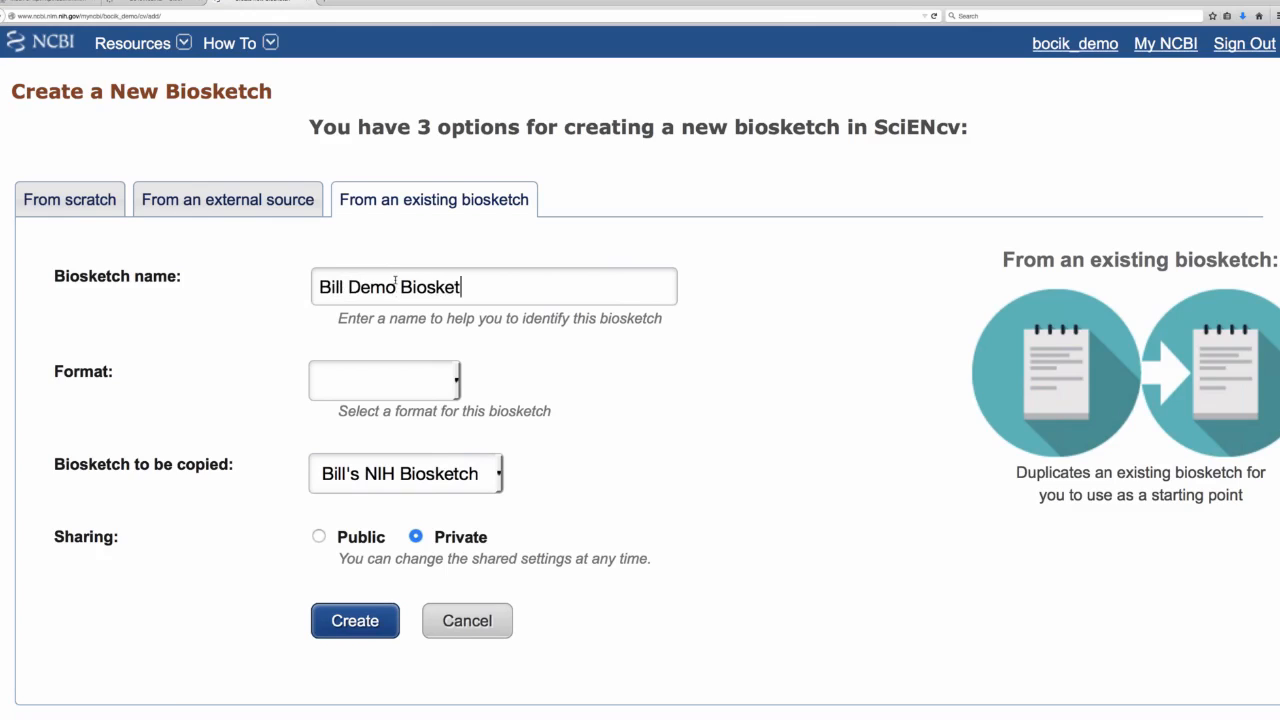
pyautogui.write('ch')
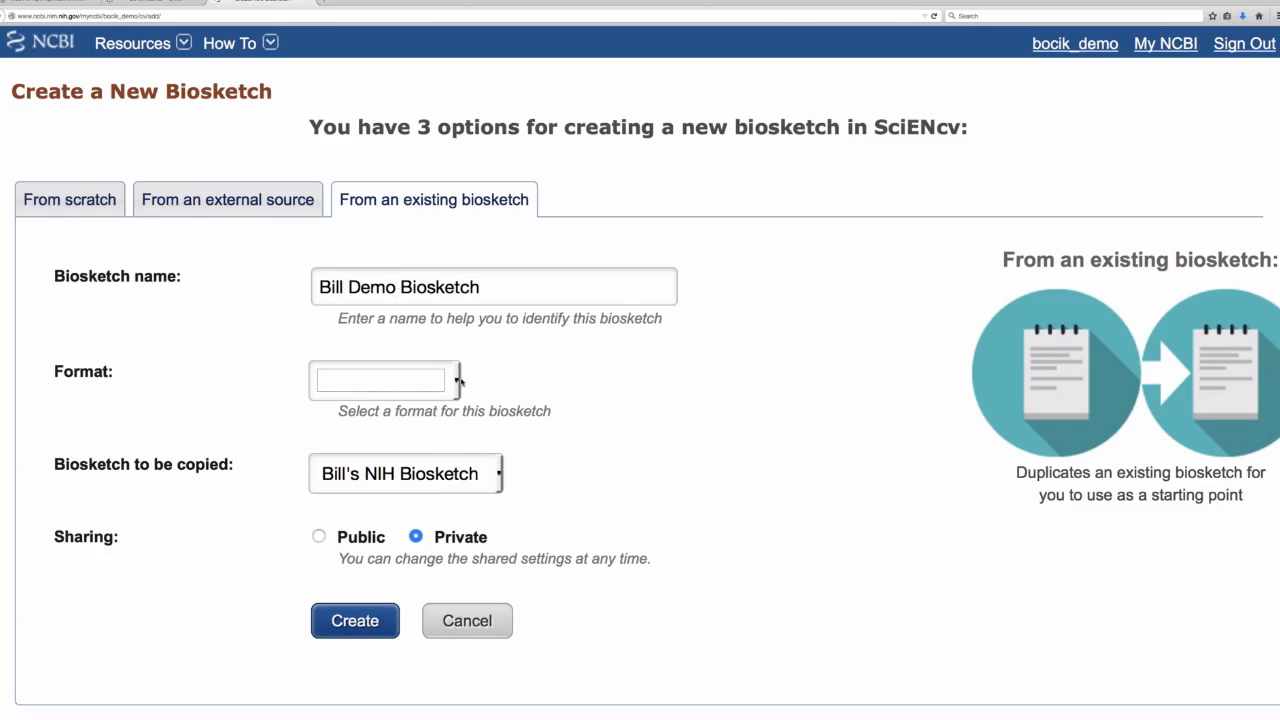
# Set the format to NIH Biosketch, keep the existing NIH biosketch as the one to copy, and create the private biosketch.
pyautogui.click(459, 381)
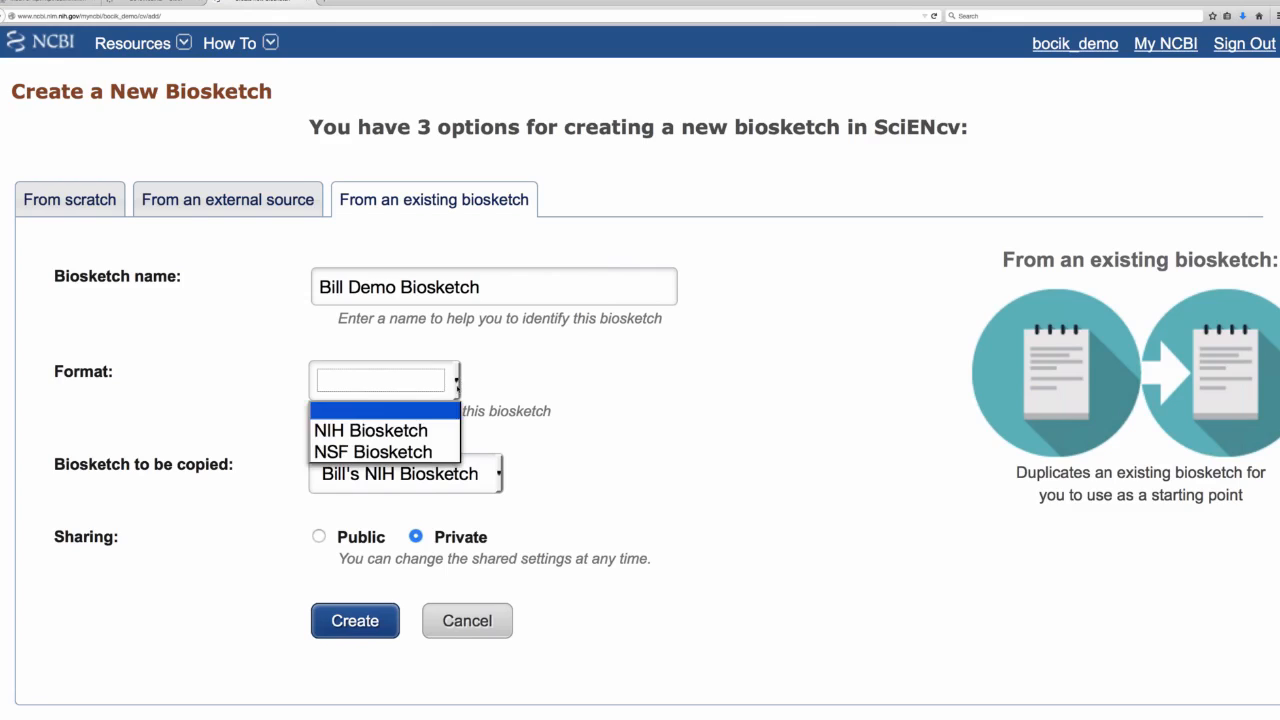
pyautogui.click(433, 432)
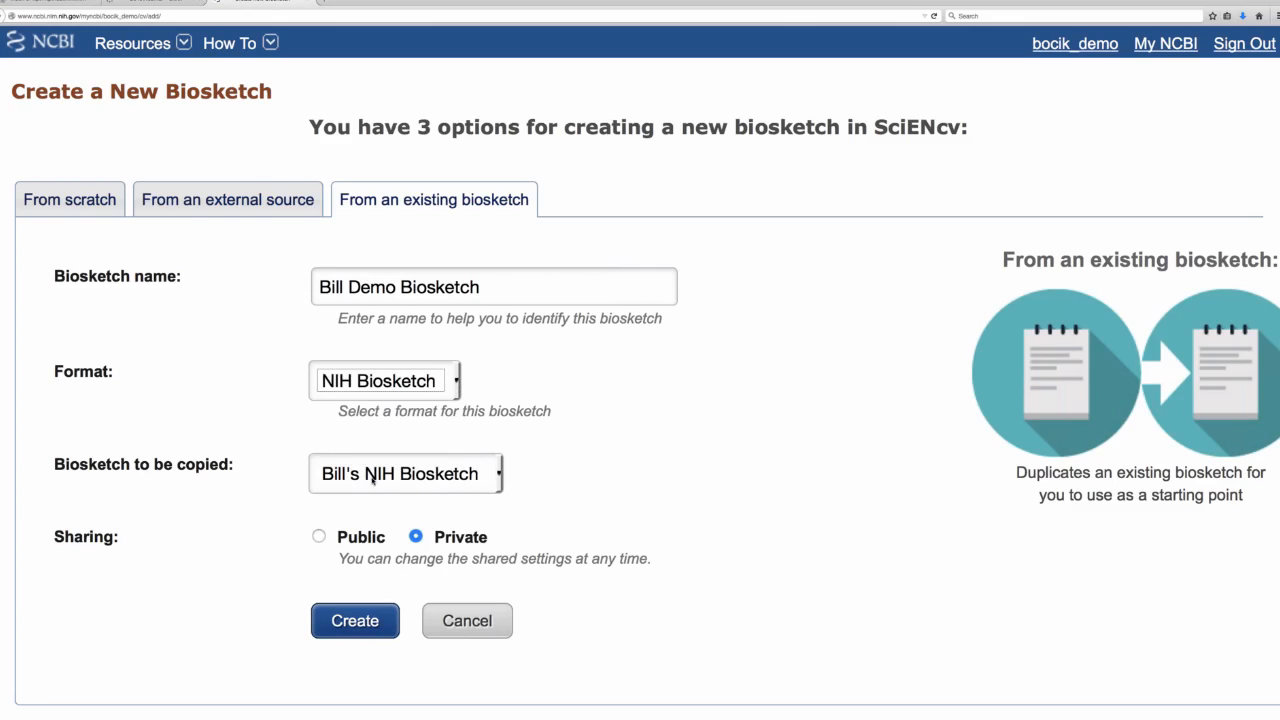
pyautogui.click(414, 480)
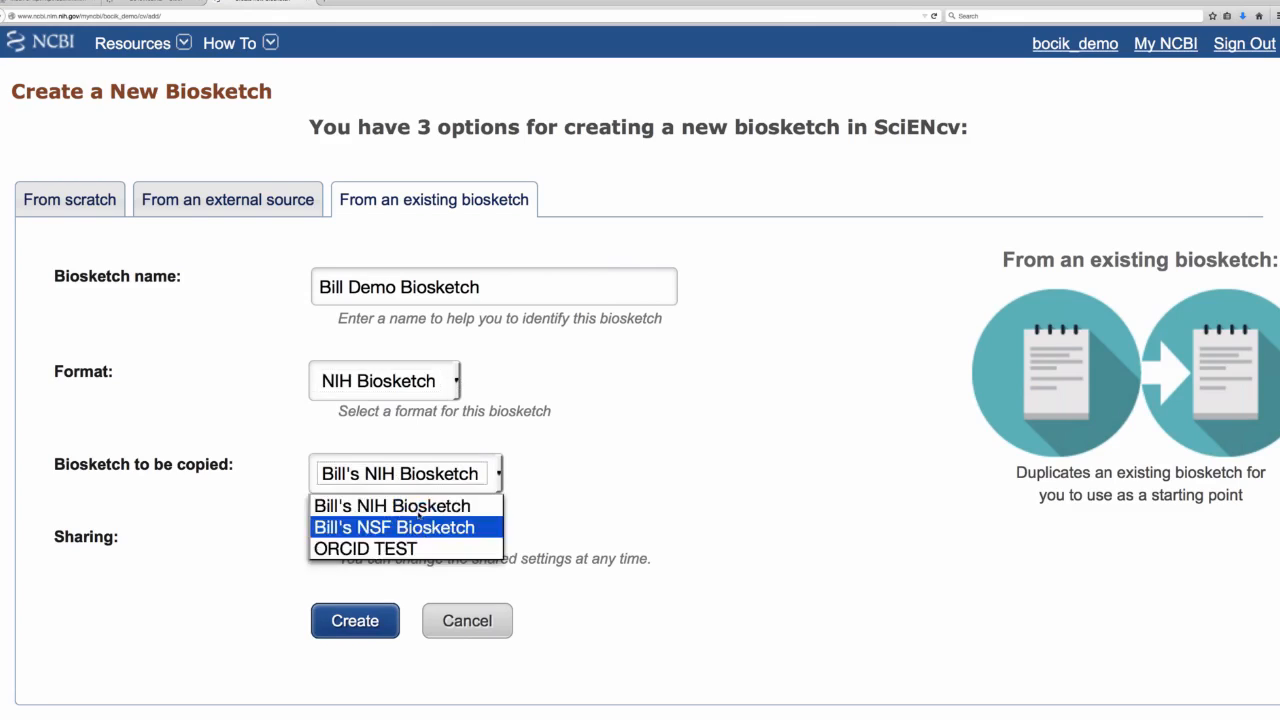
pyautogui.click(605, 501)
pyautogui.click(370, 628)
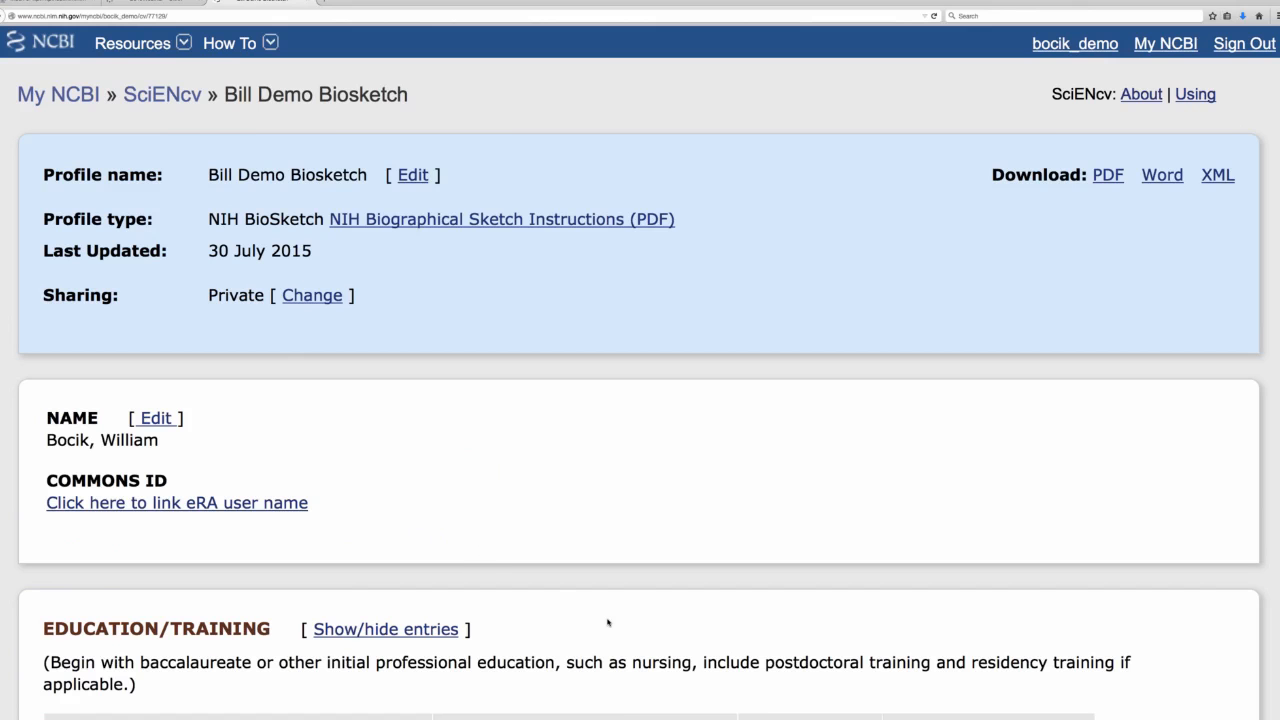
# Look through the copied biosketch's sections, from Education/Training through Positions and Honors to Contribution to Science.
pyautogui.scroll(-5, 607, 622)
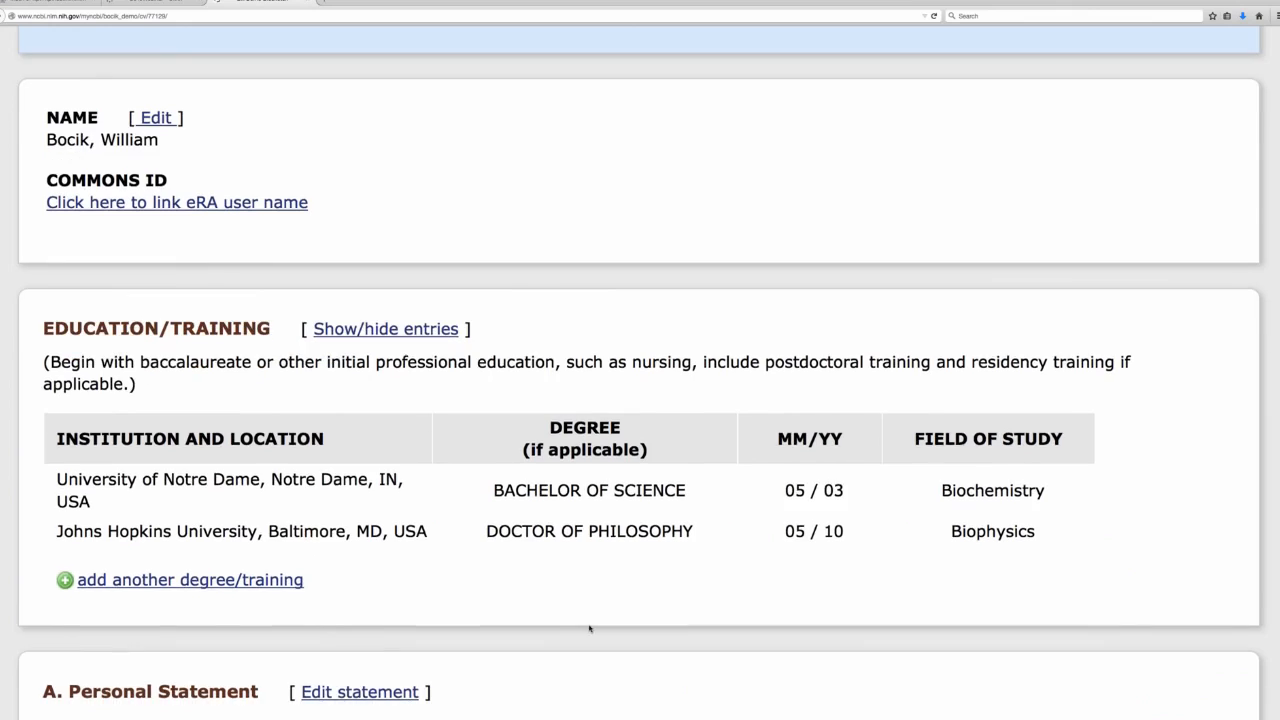
pyautogui.scroll(-6, 589, 628)
pyautogui.scroll(-2, 566, 612)
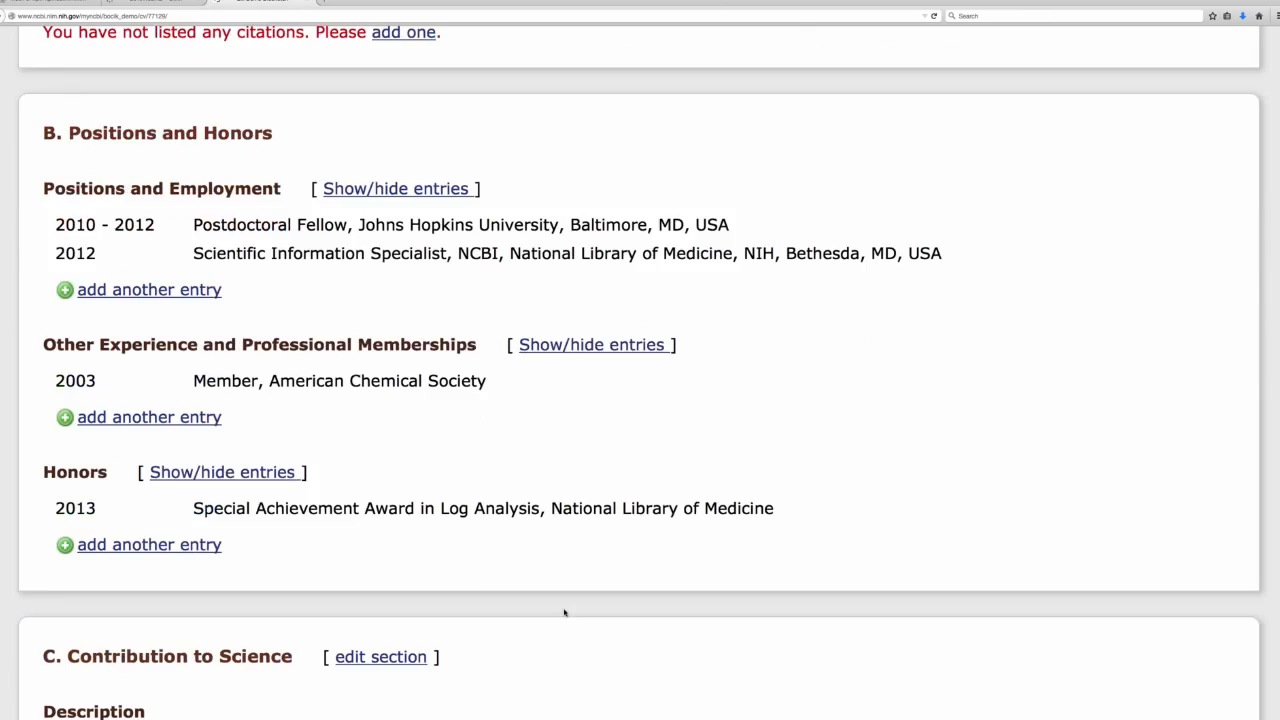
pyautogui.scroll(6, 566, 612)
pyautogui.scroll(2, 576, 622)
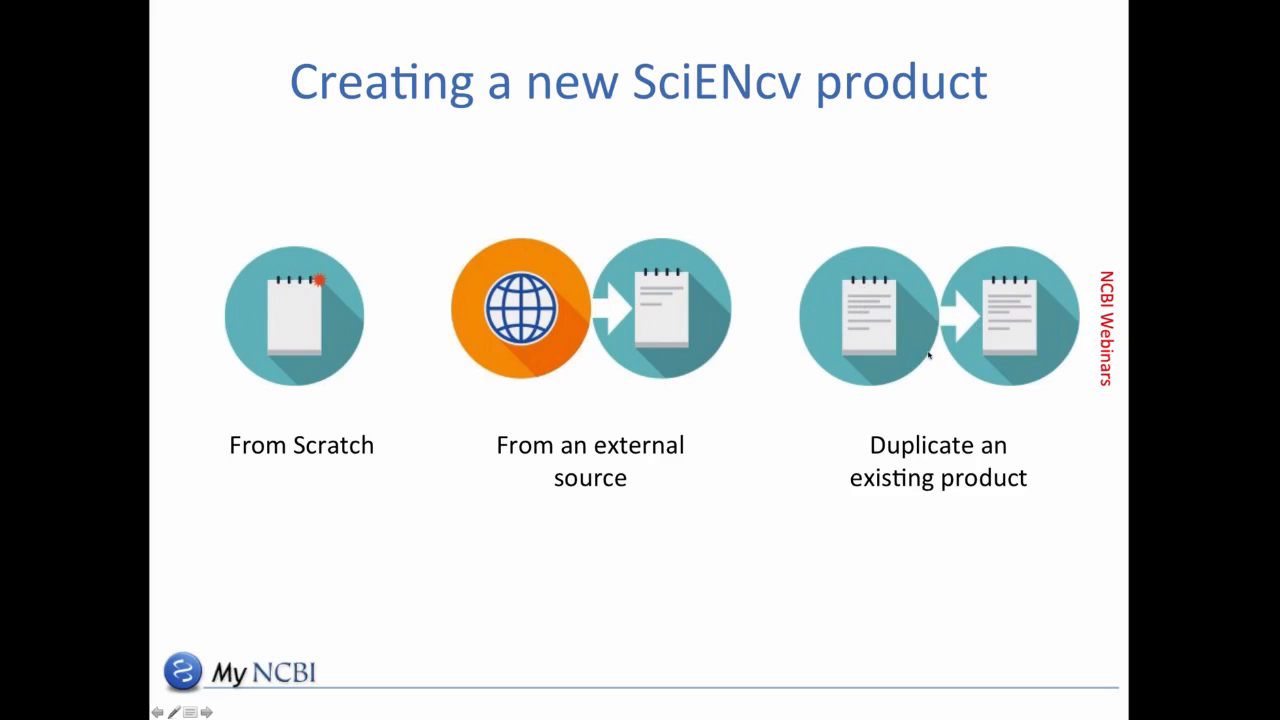
pyautogui.click(916, 499)
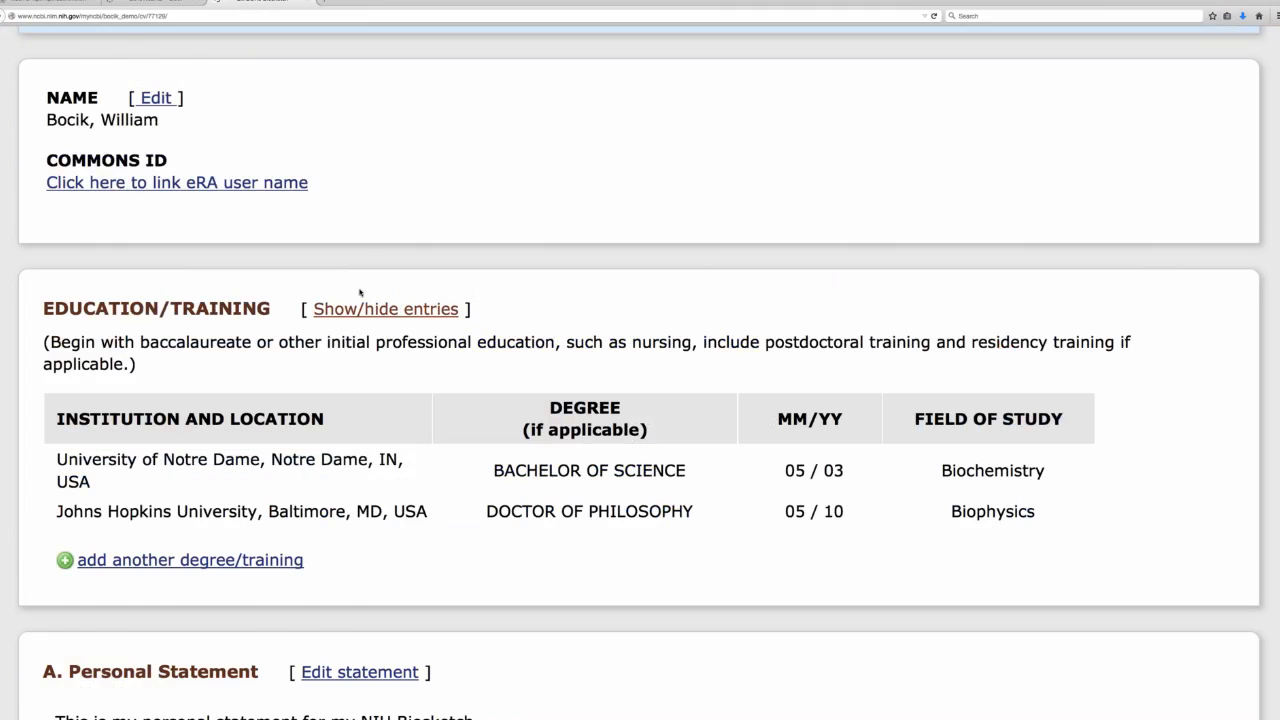
# Return to the SciENcv biosketch list and start a new biosketch from scratch.
pyautogui.scroll(-1, 352, 309)
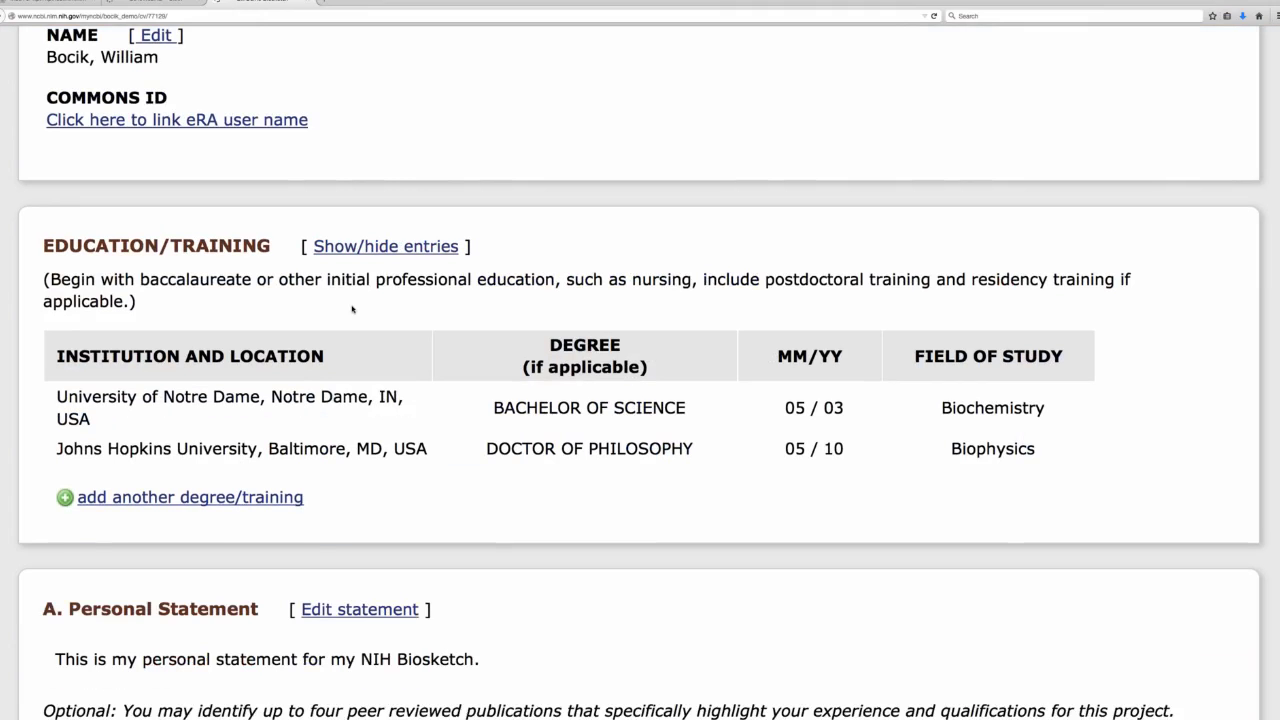
pyautogui.scroll(5, 352, 309)
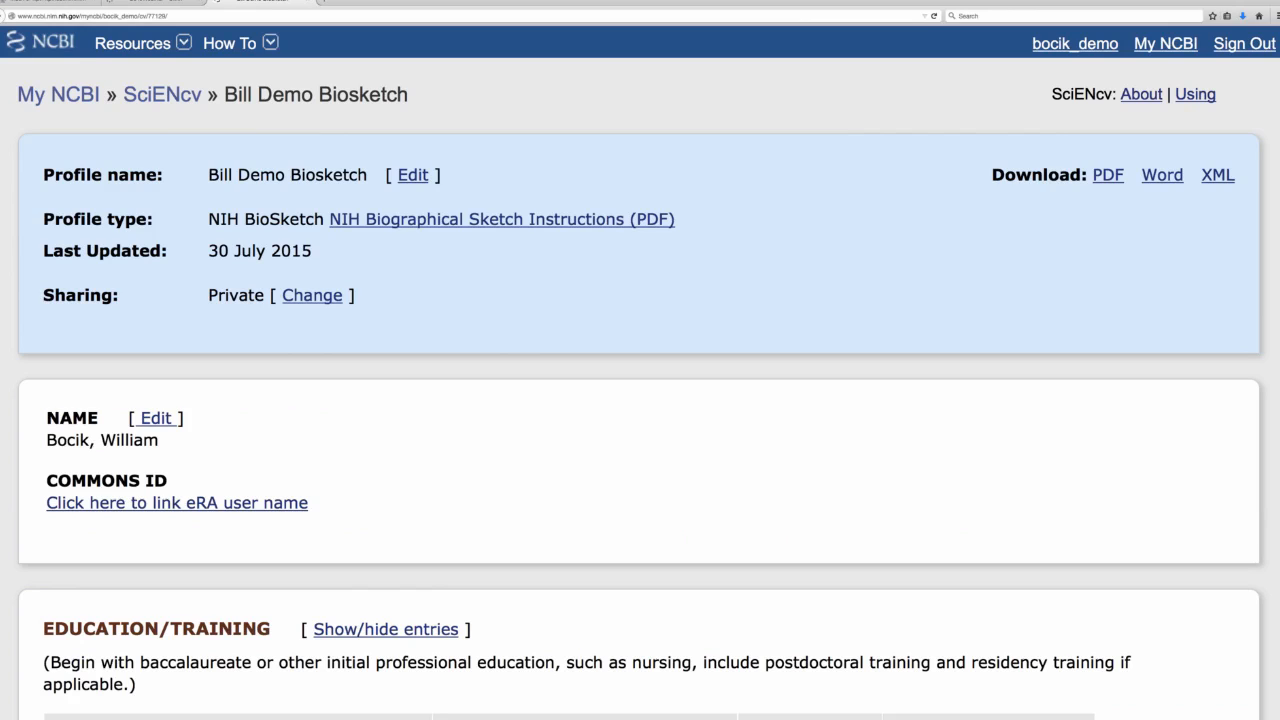
pyautogui.click(154, 96)
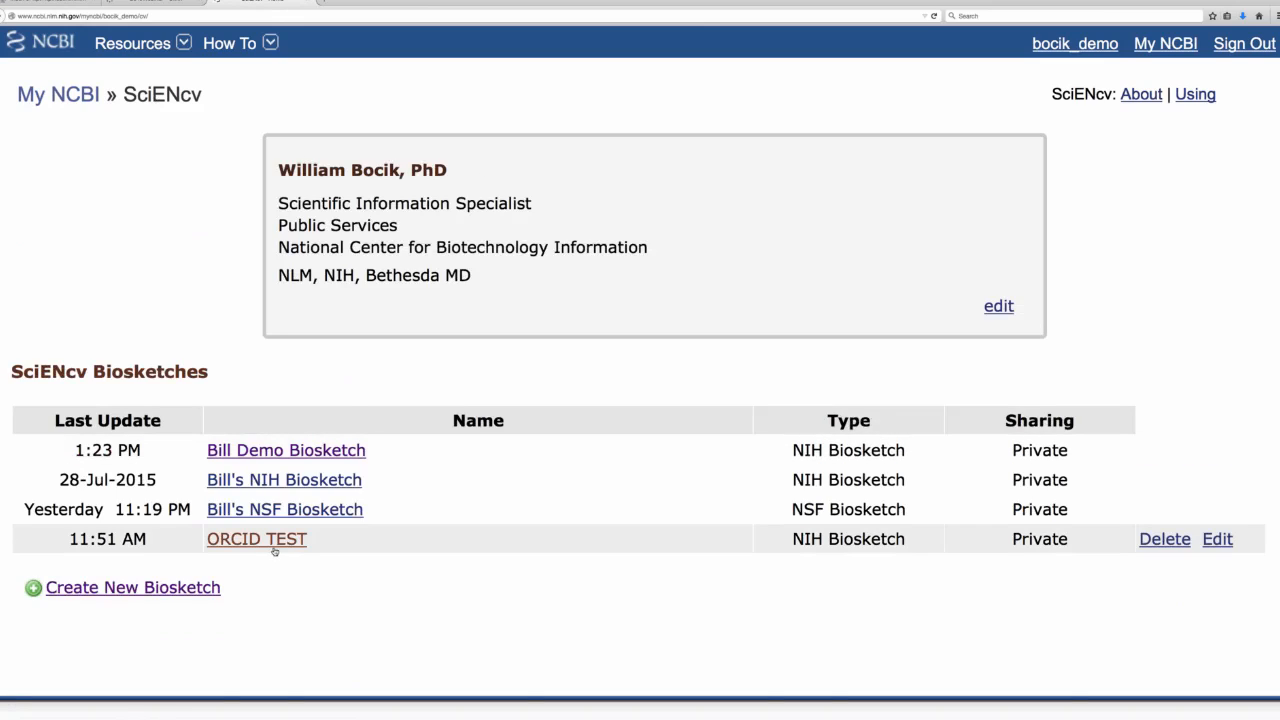
pyautogui.click(129, 591)
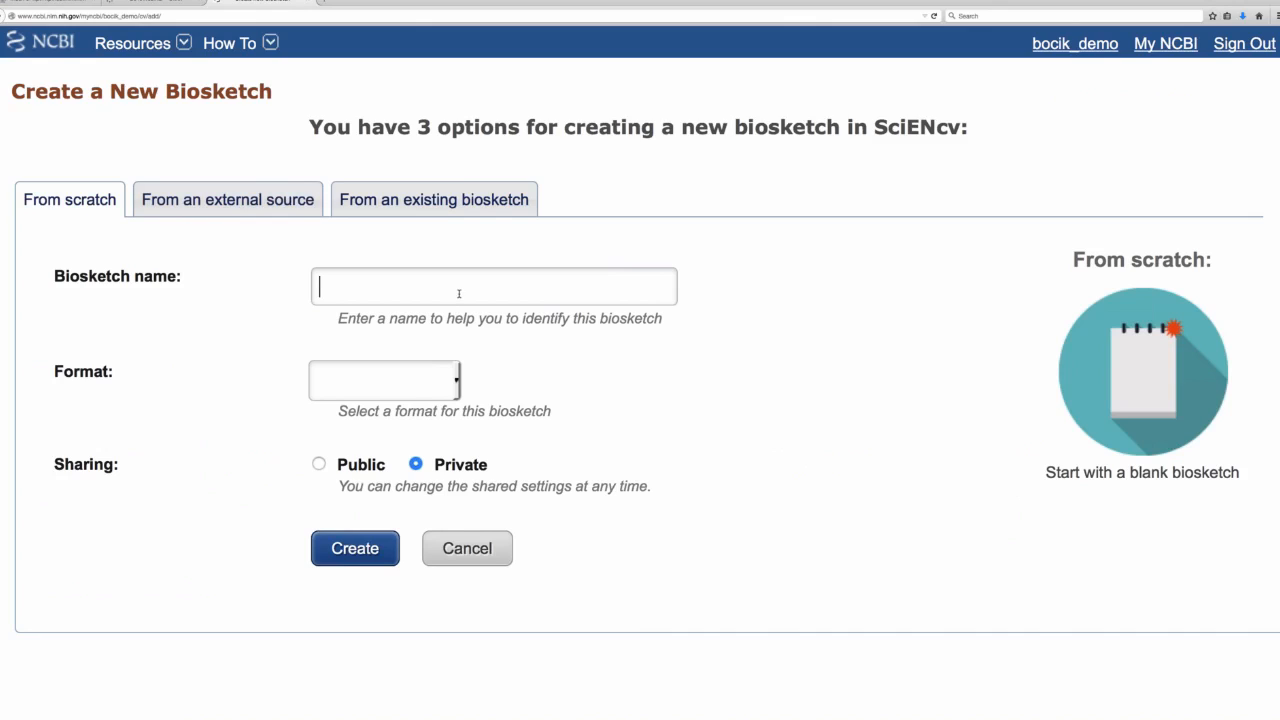
# Name the blank biosketch with the owner's first name followed by "Demo 2", set its format to NIH Biosketch and create it.
pyautogui.write('Bill Demo 2')
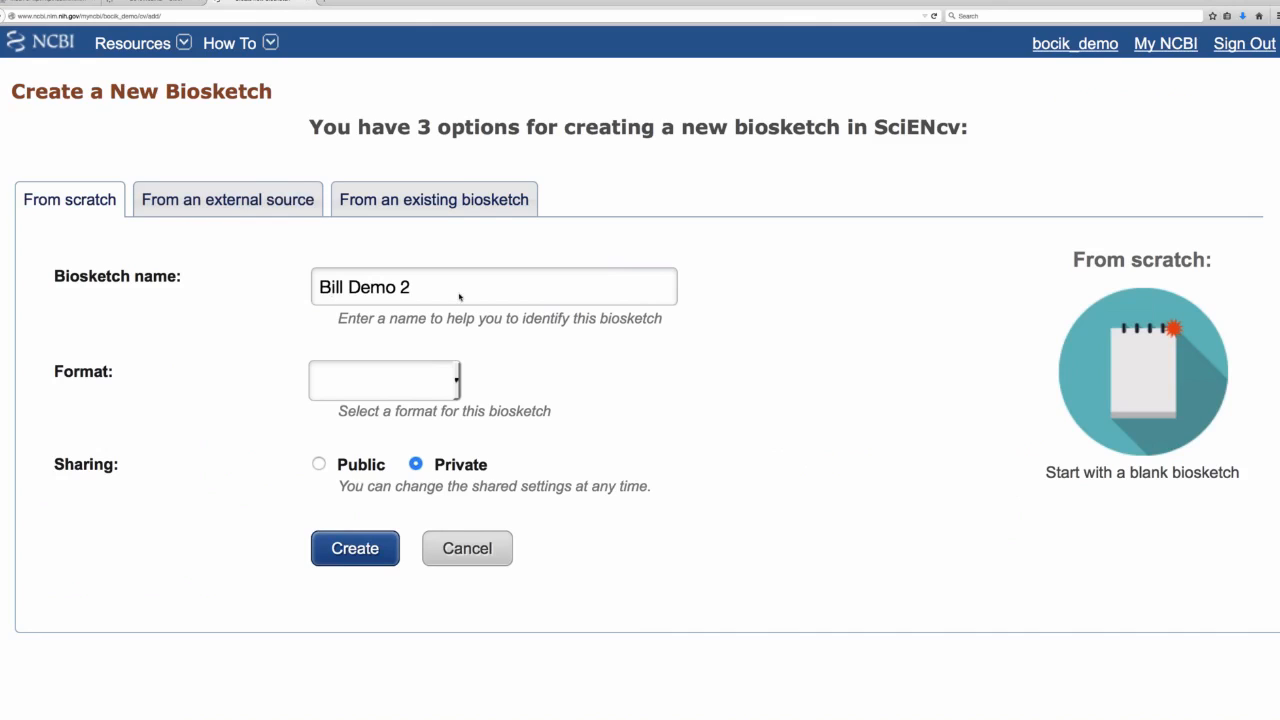
pyautogui.click(456, 381)
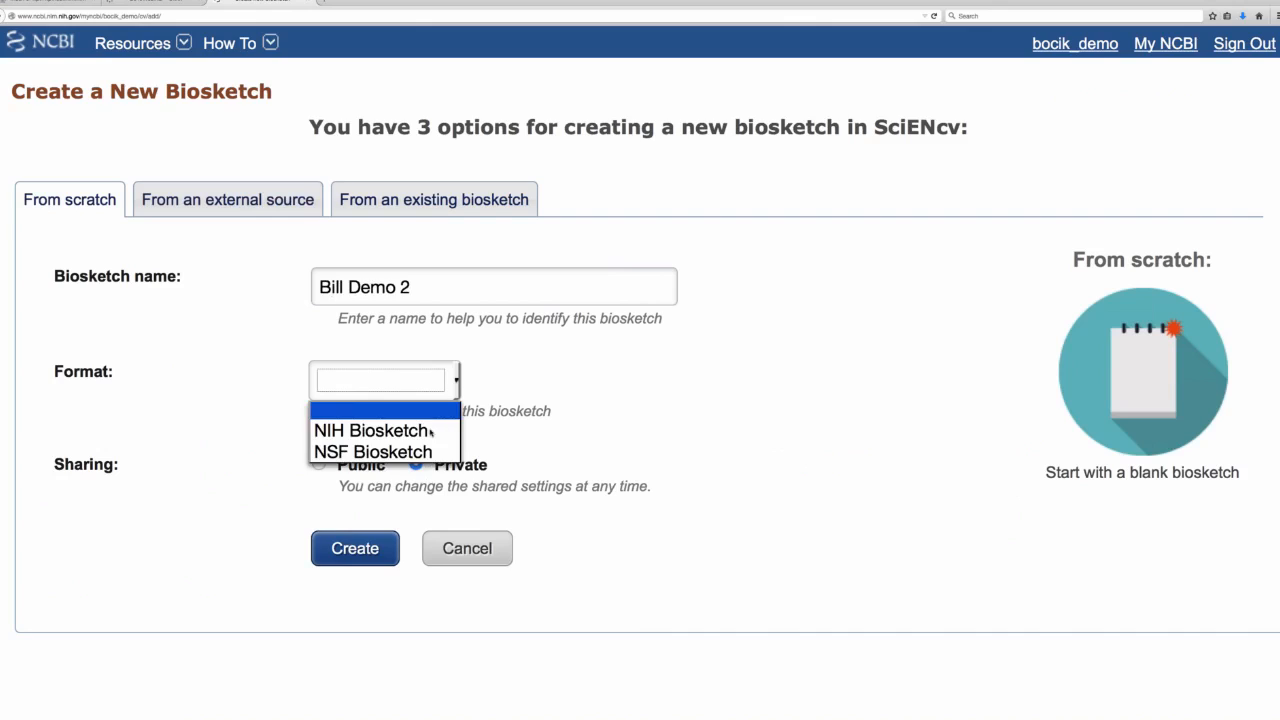
pyautogui.click(430, 431)
pyautogui.click(358, 548)
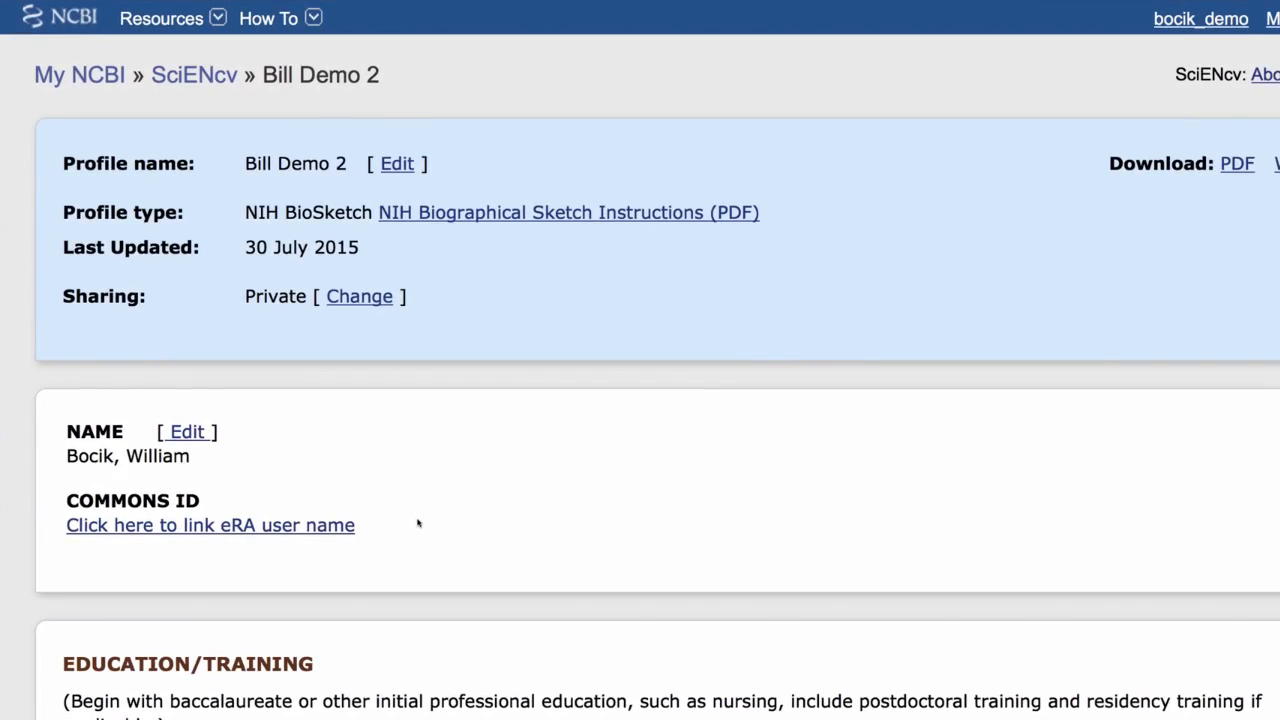
# Examine the blank biosketch's sections, including Education/Training, Personal Statement, Positions and Honors, and Contribution to Science.
pyautogui.scroll(-5, 418, 523)
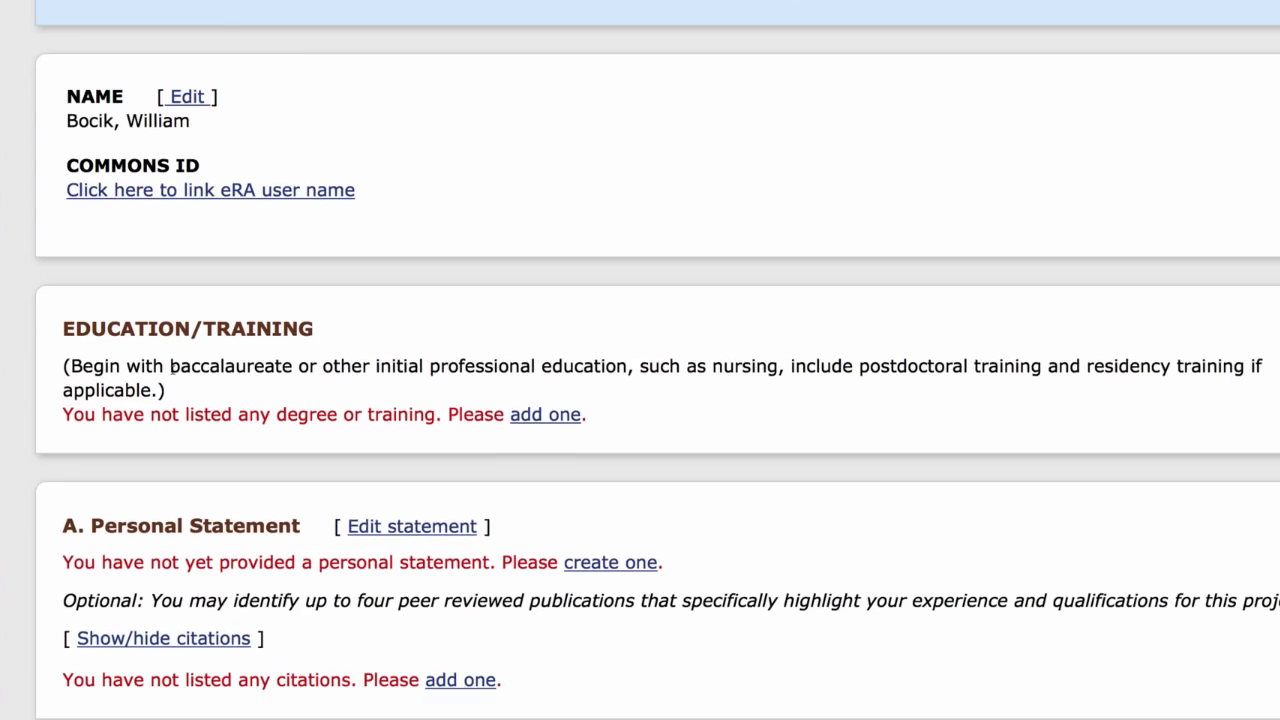
pyautogui.scroll(-8, 283, 578)
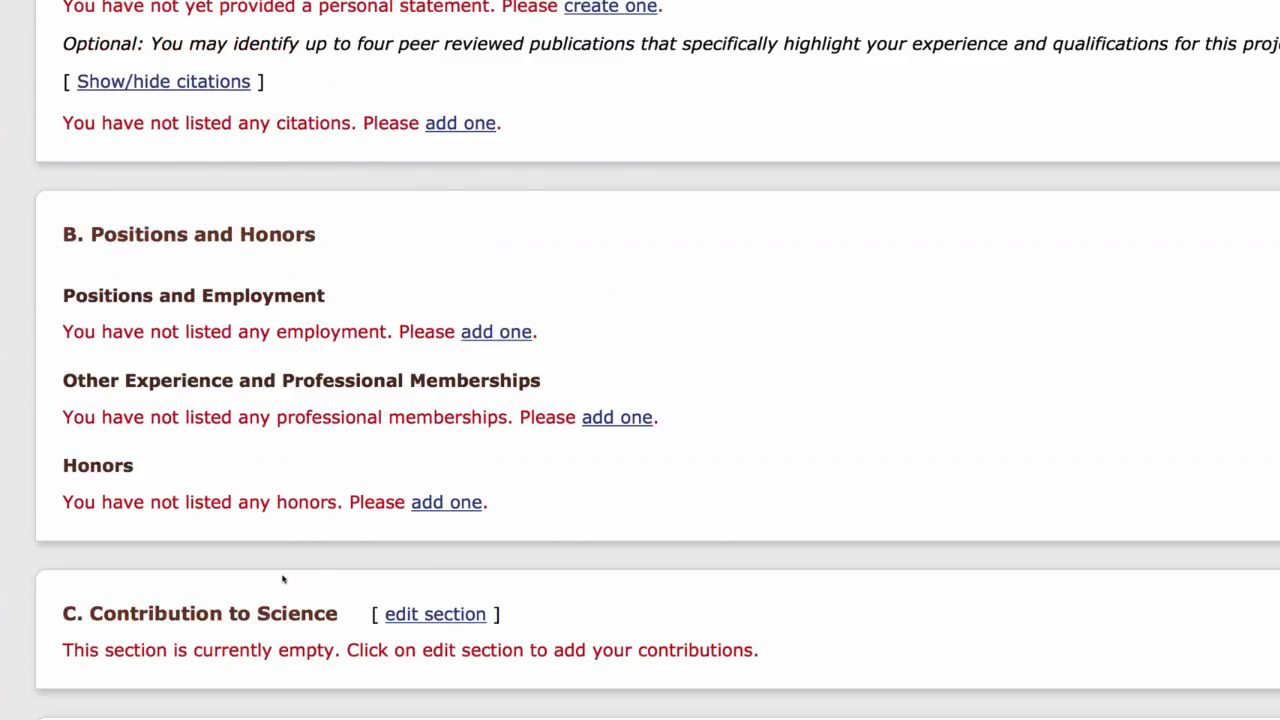
pyautogui.scroll(-4, 283, 578)
pyautogui.scroll(8, 283, 578)
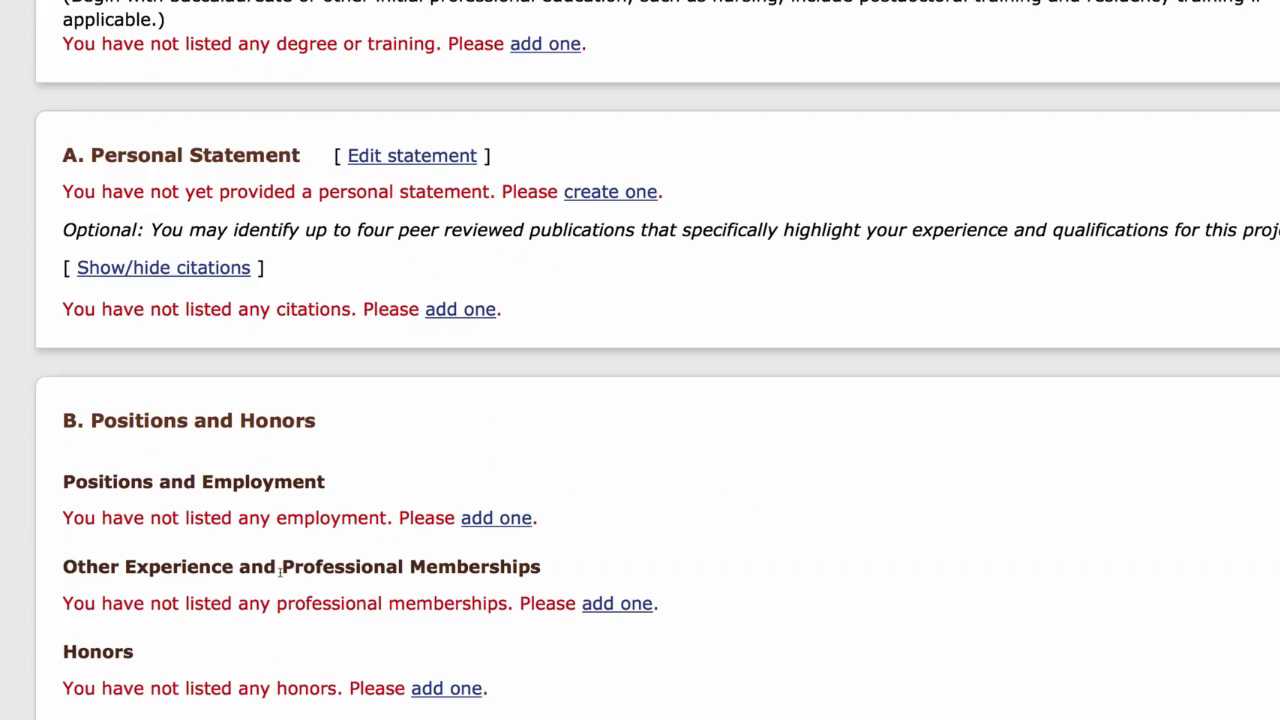
pyautogui.scroll(4, 420, 277)
pyautogui.scroll(-3, 309, 434)
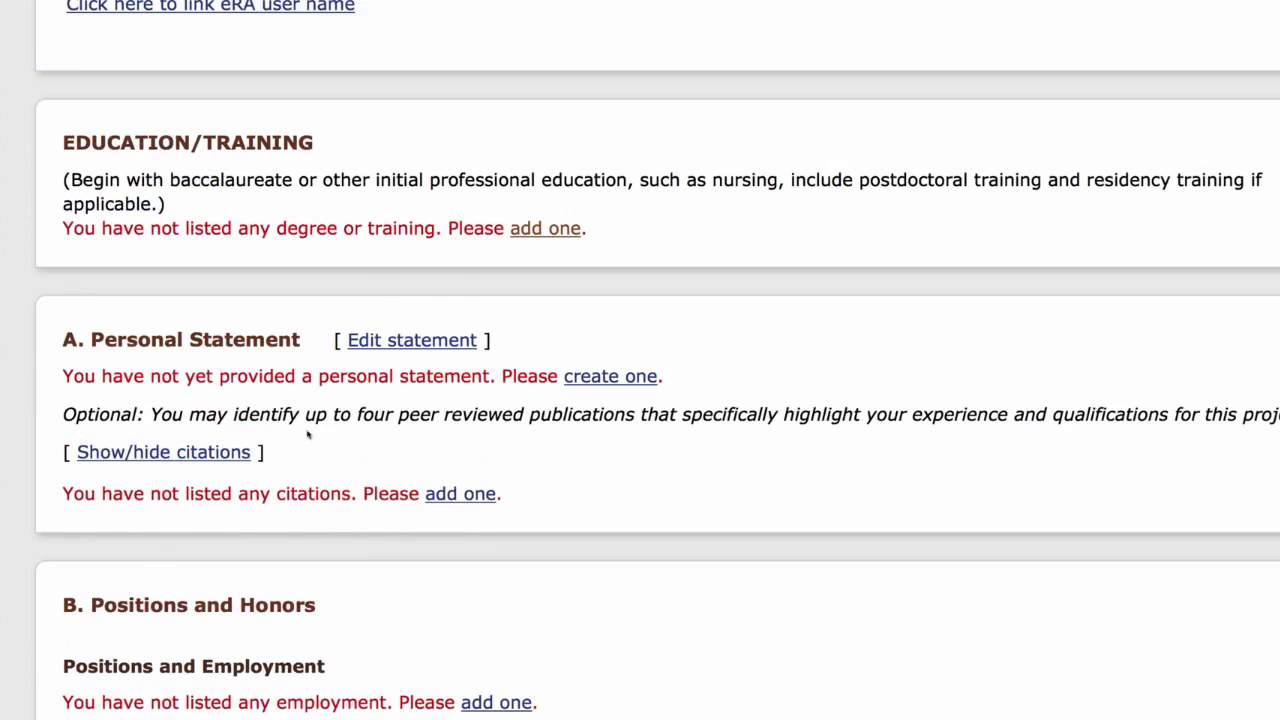
pyautogui.scroll(4, 296, 425)
pyautogui.scroll(3, 297, 427)
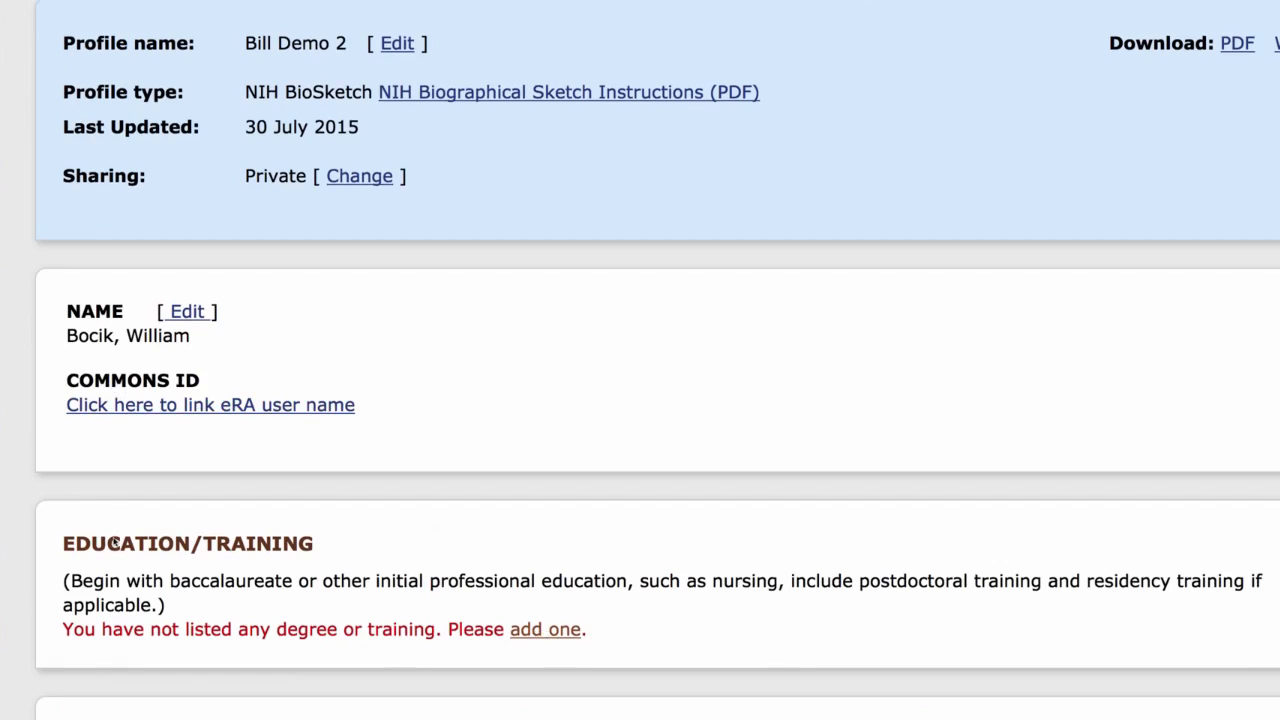
# Start a new degree entry under Education/Training for University of Notre Dame, with city Notre Dame and state Indiana.
pyautogui.scroll(-2, 255, 640)
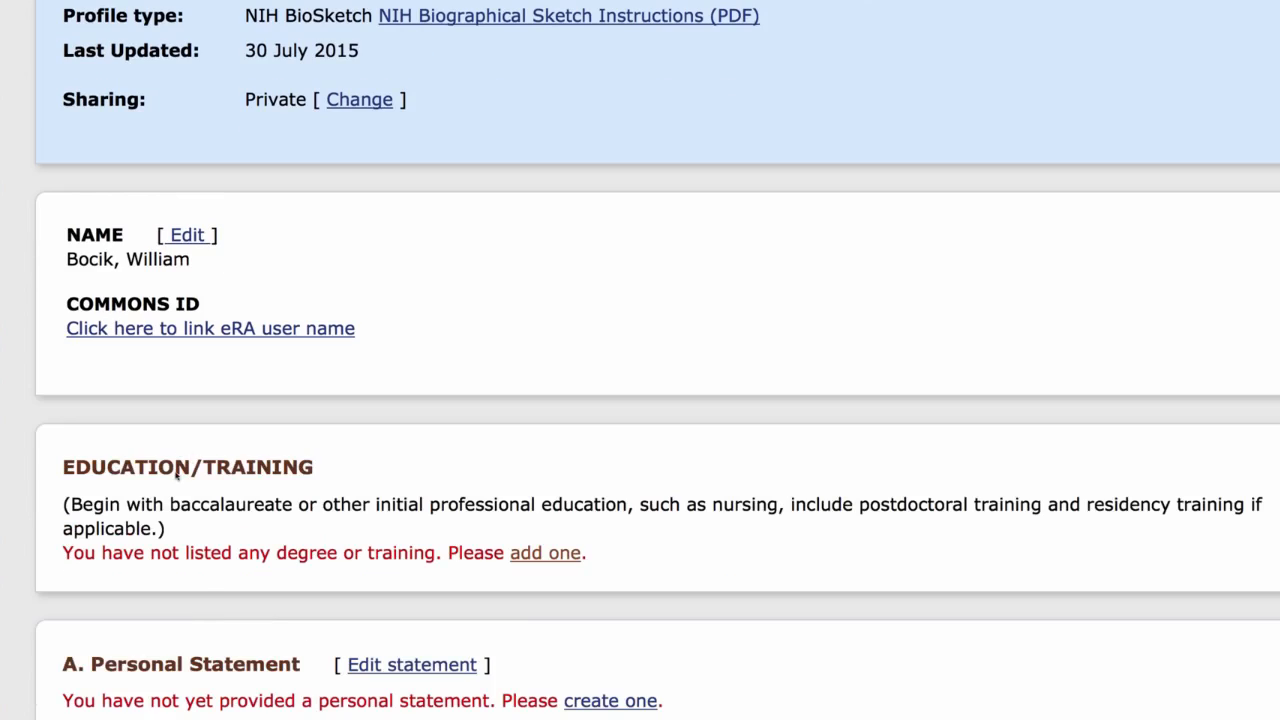
pyautogui.scroll(-1, 185, 476)
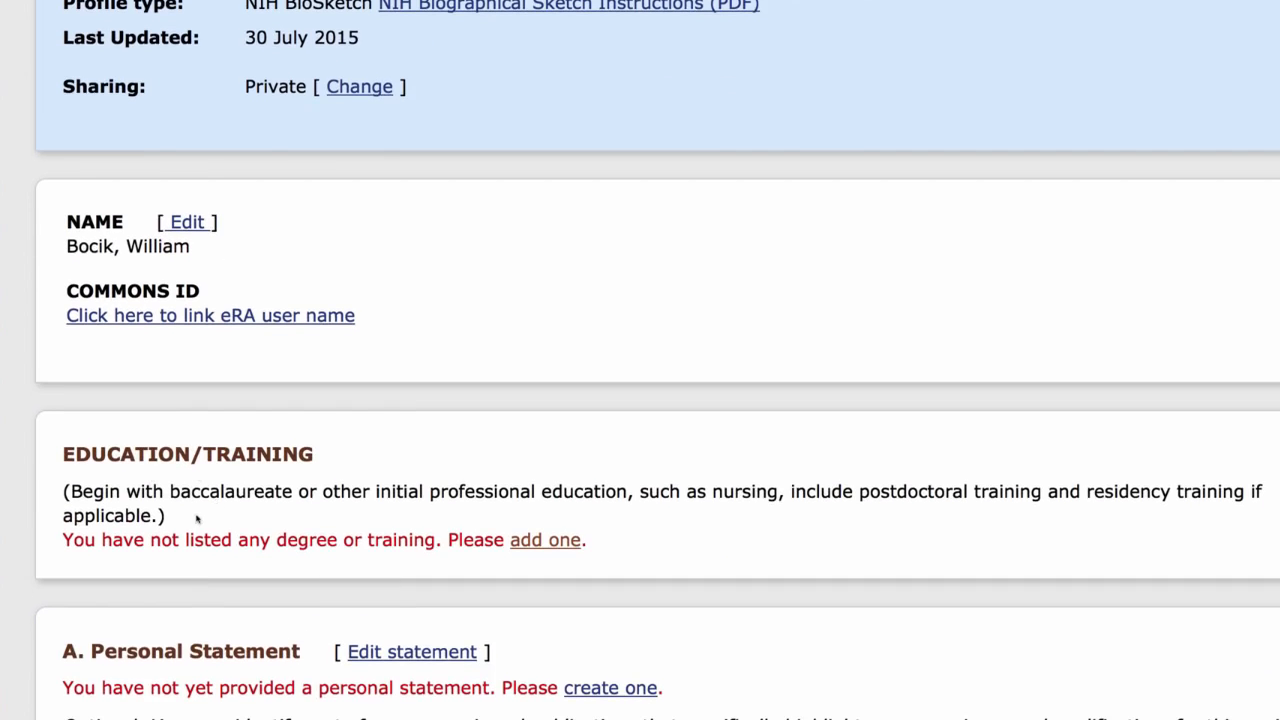
pyautogui.scroll(-1, 562, 522)
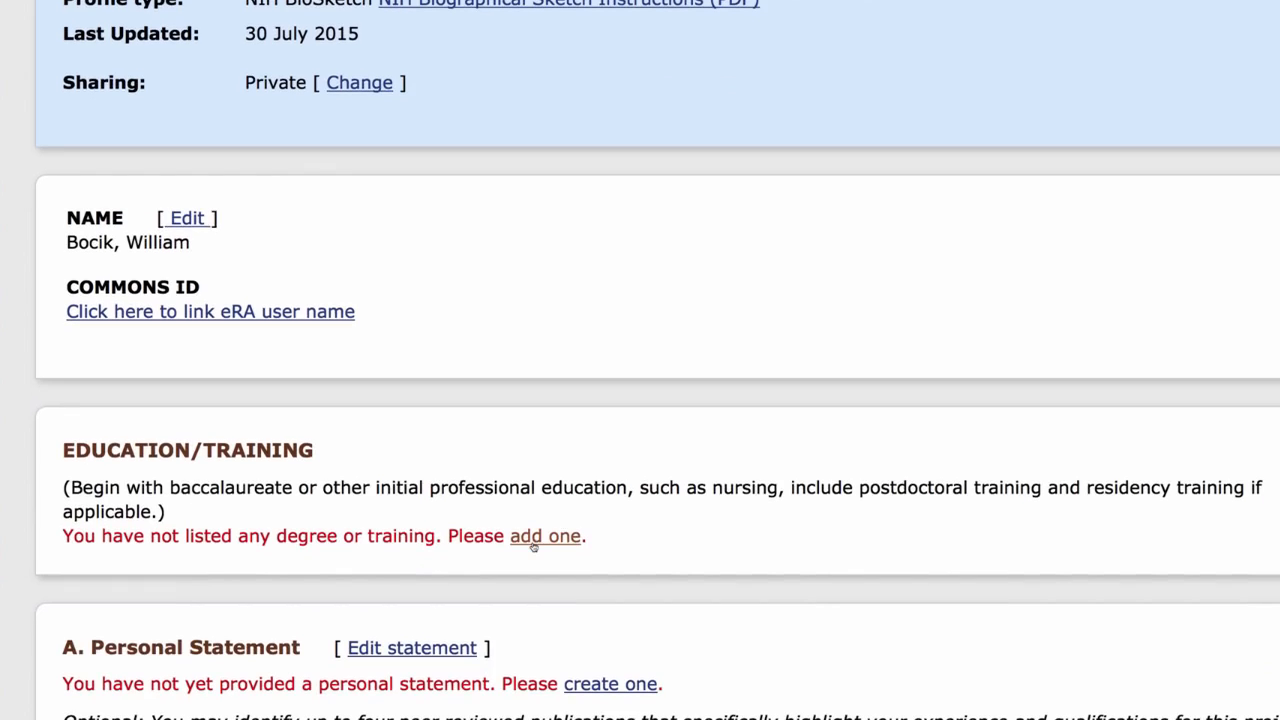
pyautogui.click(533, 538)
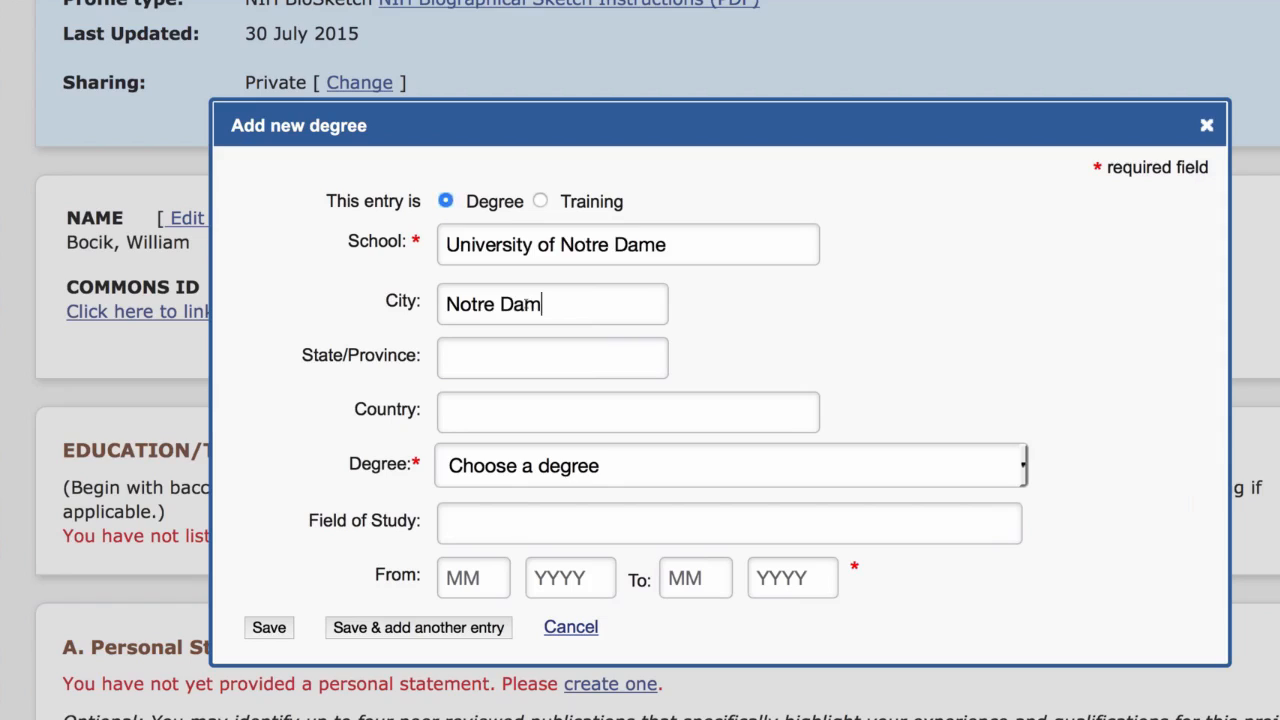
pyautogui.write('e')
pyautogui.press('Tab')
pyautogui.write('Indiana')
# Browse the available degree types for the Education/Training entry and cancel the entry without saving.
pyautogui.click(646, 474)
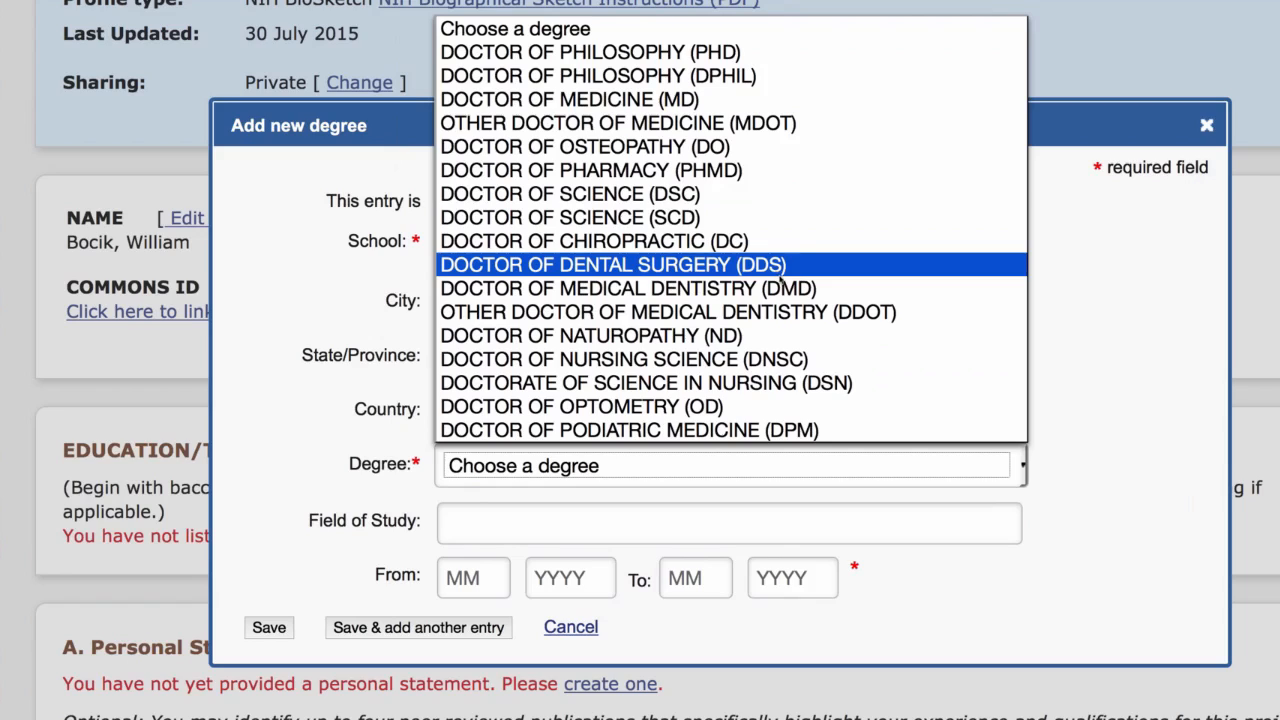
pyautogui.scroll(-10, 778, 283)
pyautogui.click(716, 81)
pyautogui.scroll(3, 608, 263)
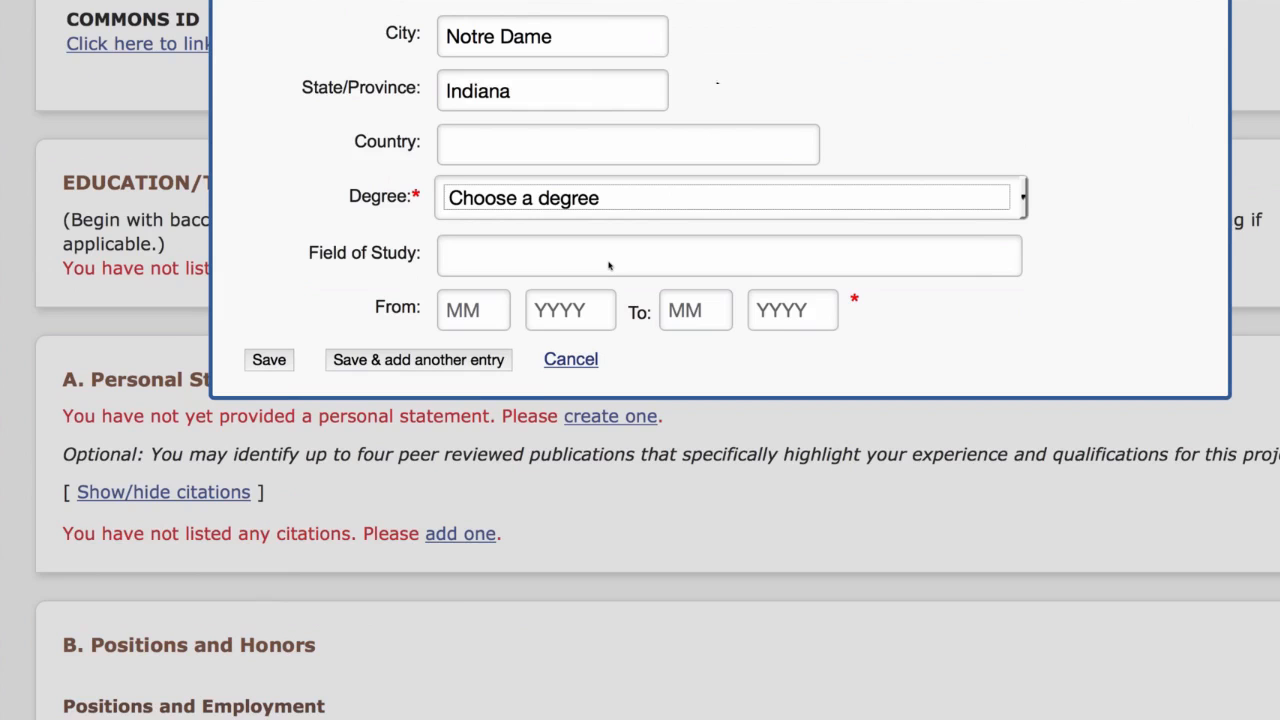
pyautogui.click(1022, 232)
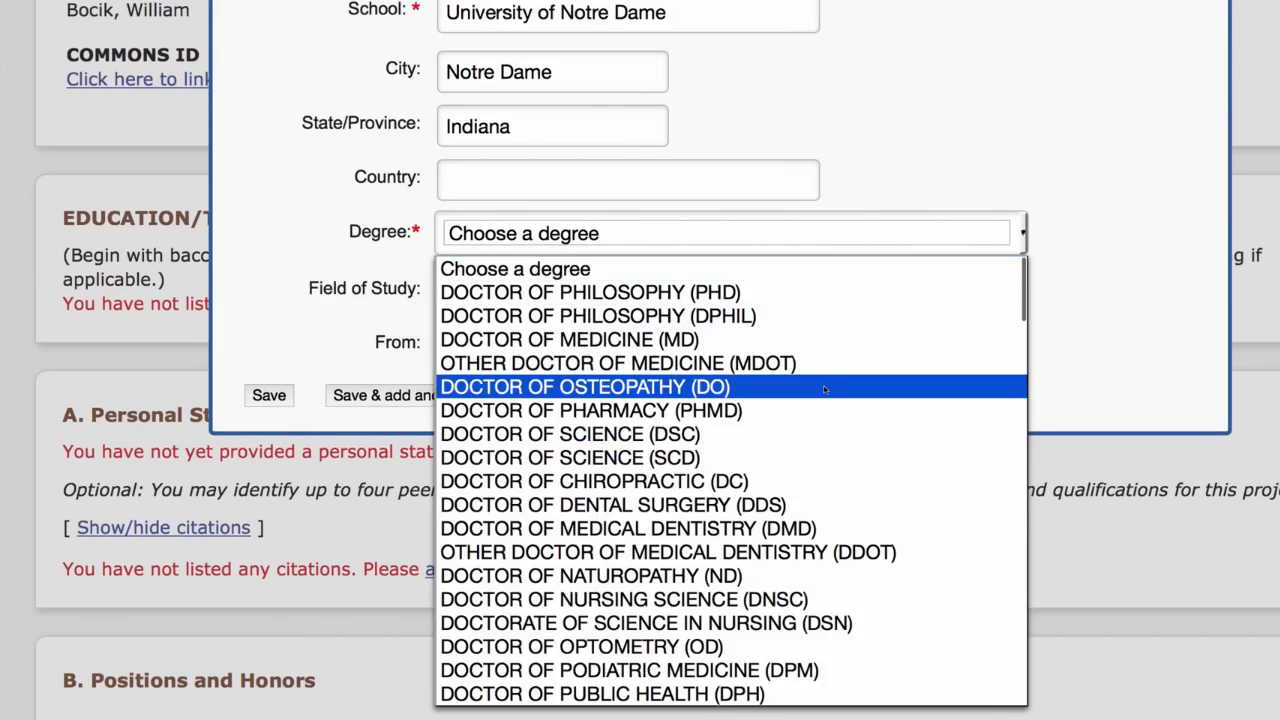
pyautogui.scroll(-2, 830, 390)
pyautogui.scroll(-10, 825, 396)
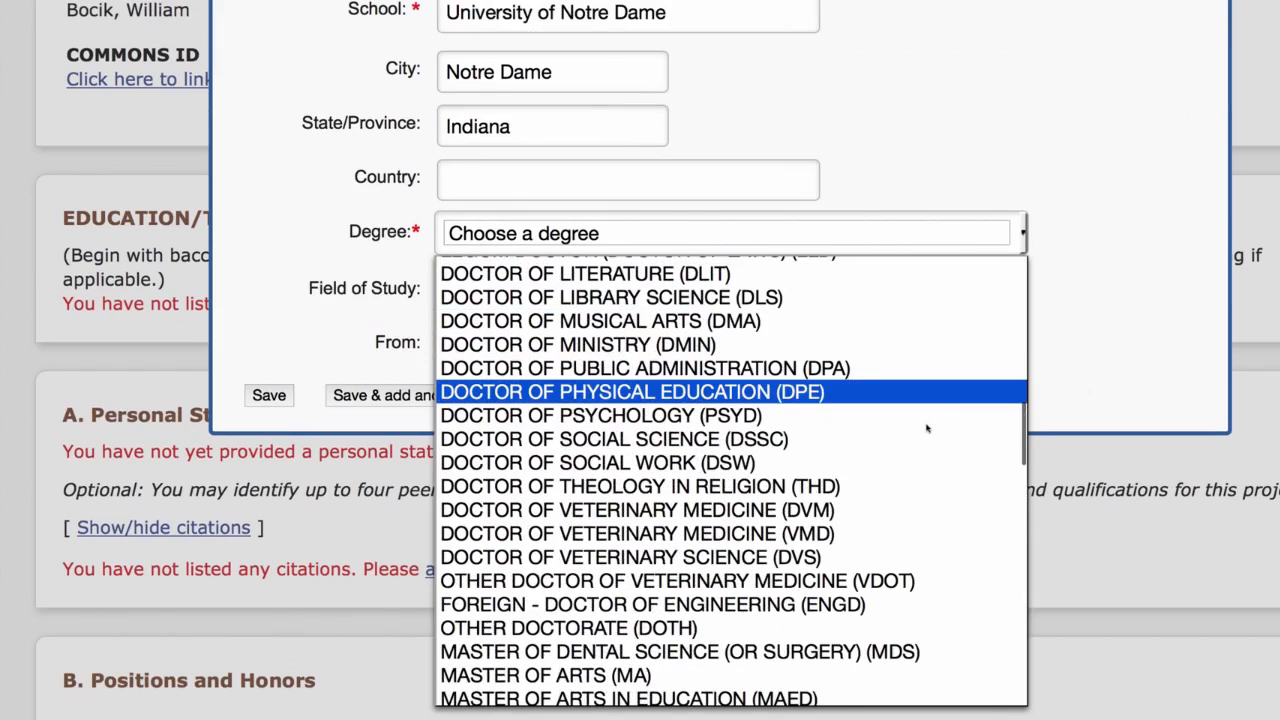
pyautogui.click(1183, 476)
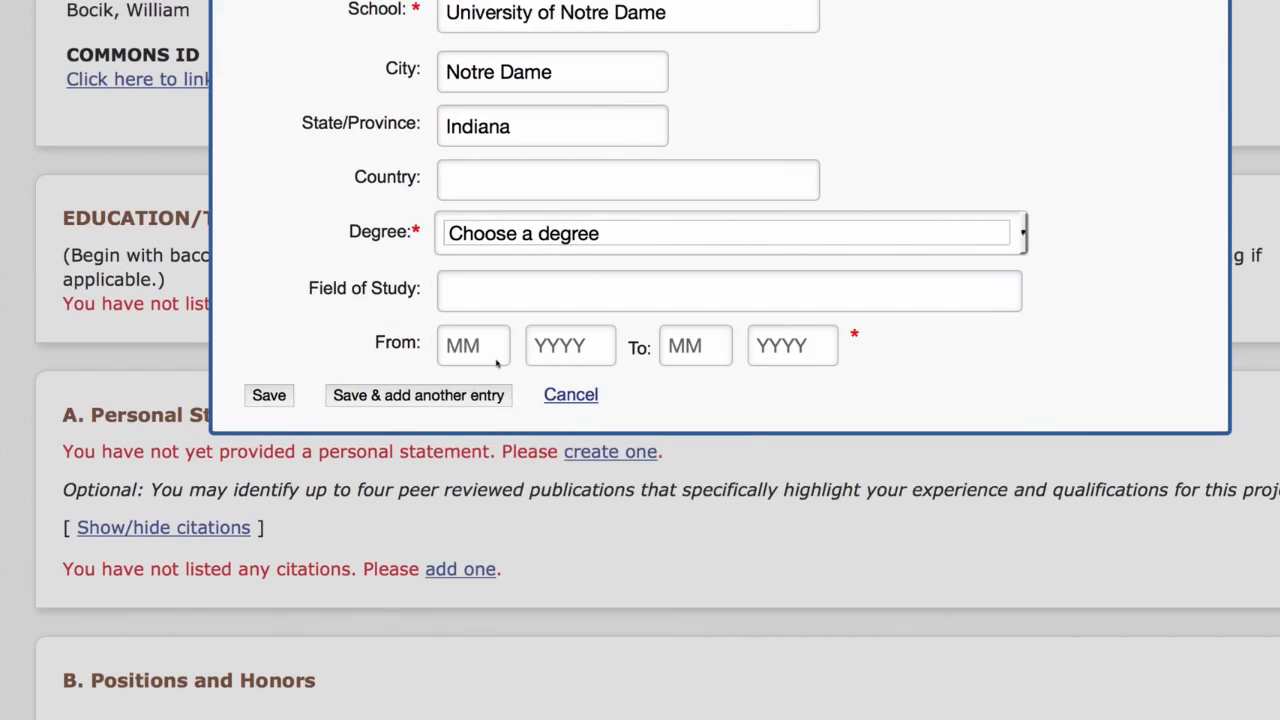
pyautogui.click(570, 395)
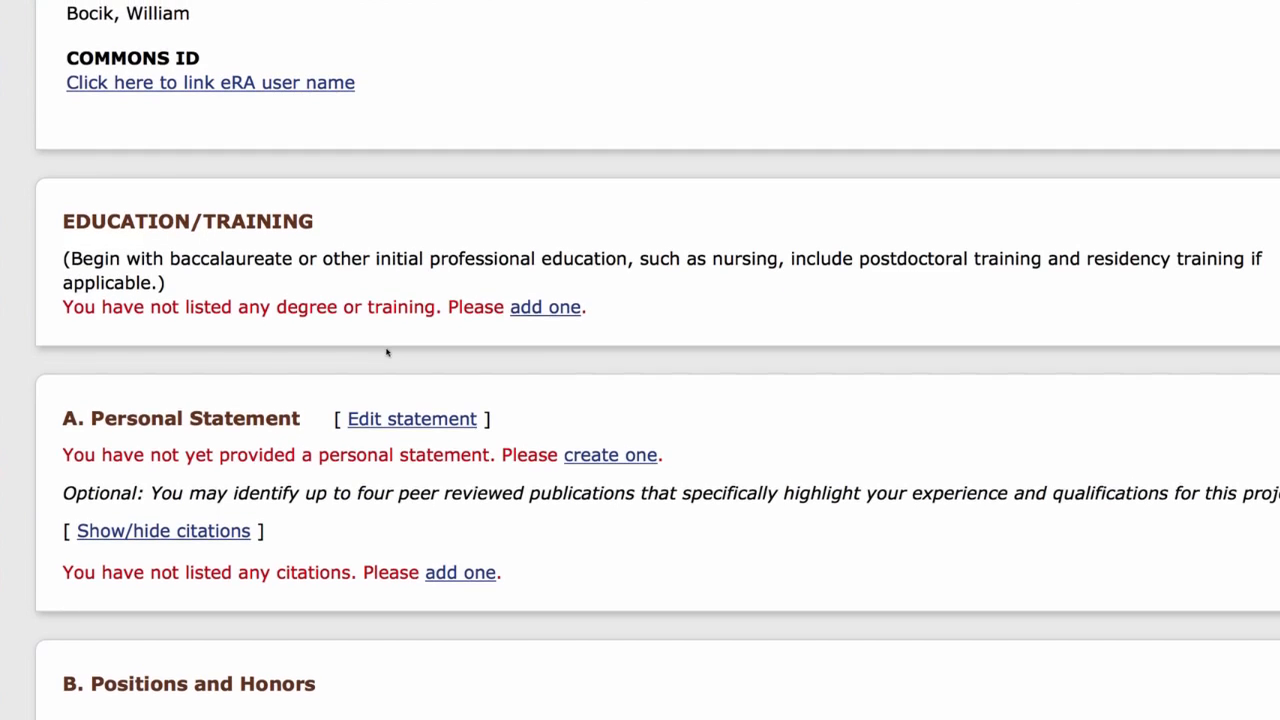
# Open the blank Personal Statement editor and close it, discarding any changes.
pyautogui.scroll(-5, 387, 352)
pyautogui.scroll(-4, 266, 286)
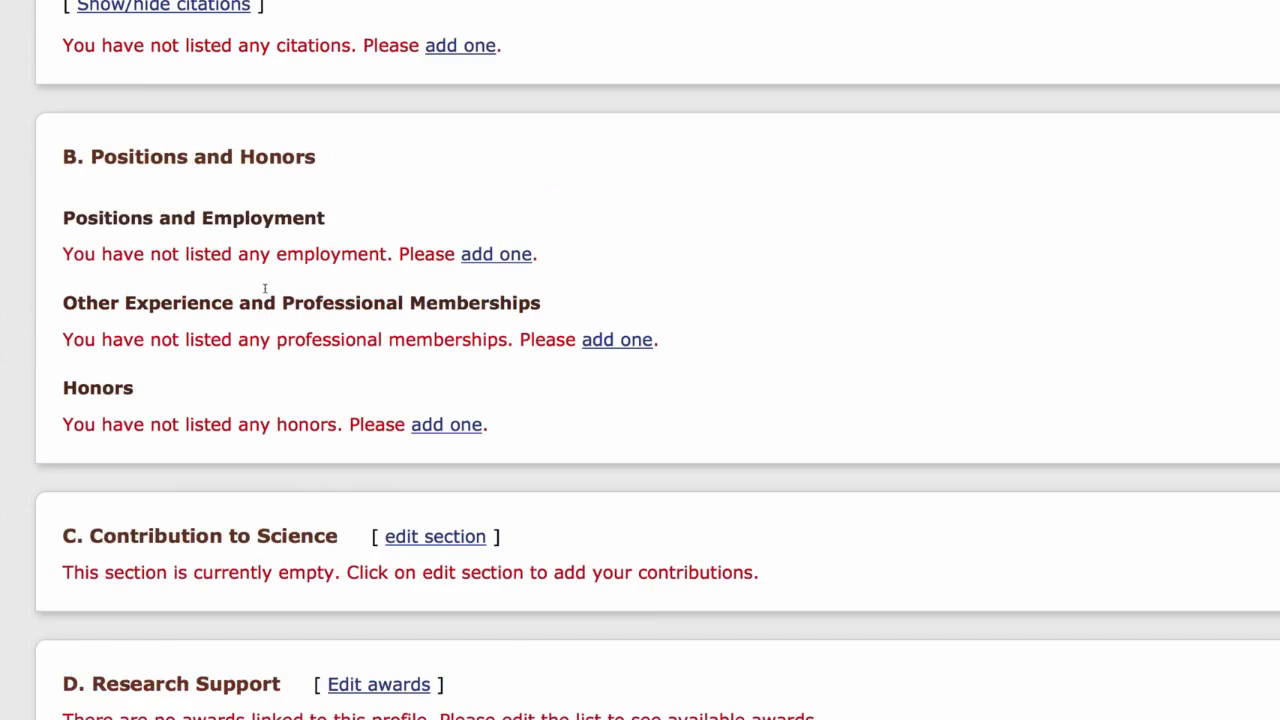
pyautogui.scroll(6, 262, 288)
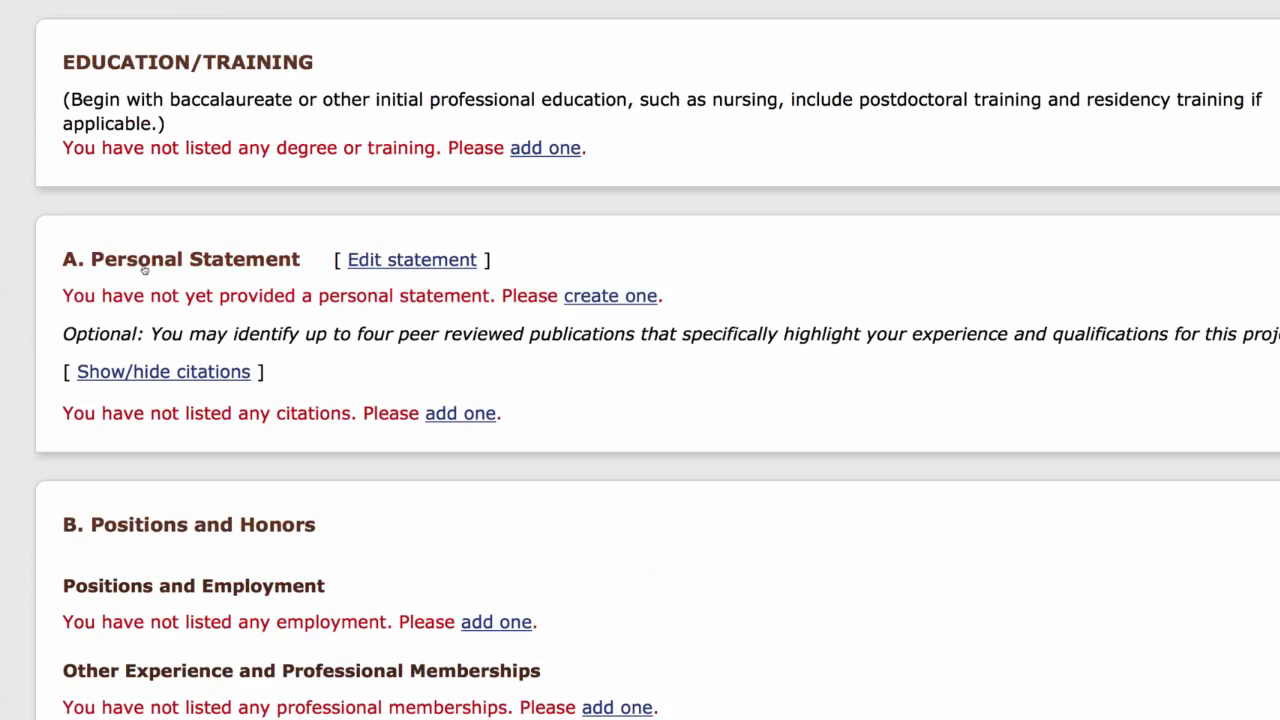
pyautogui.click(427, 262)
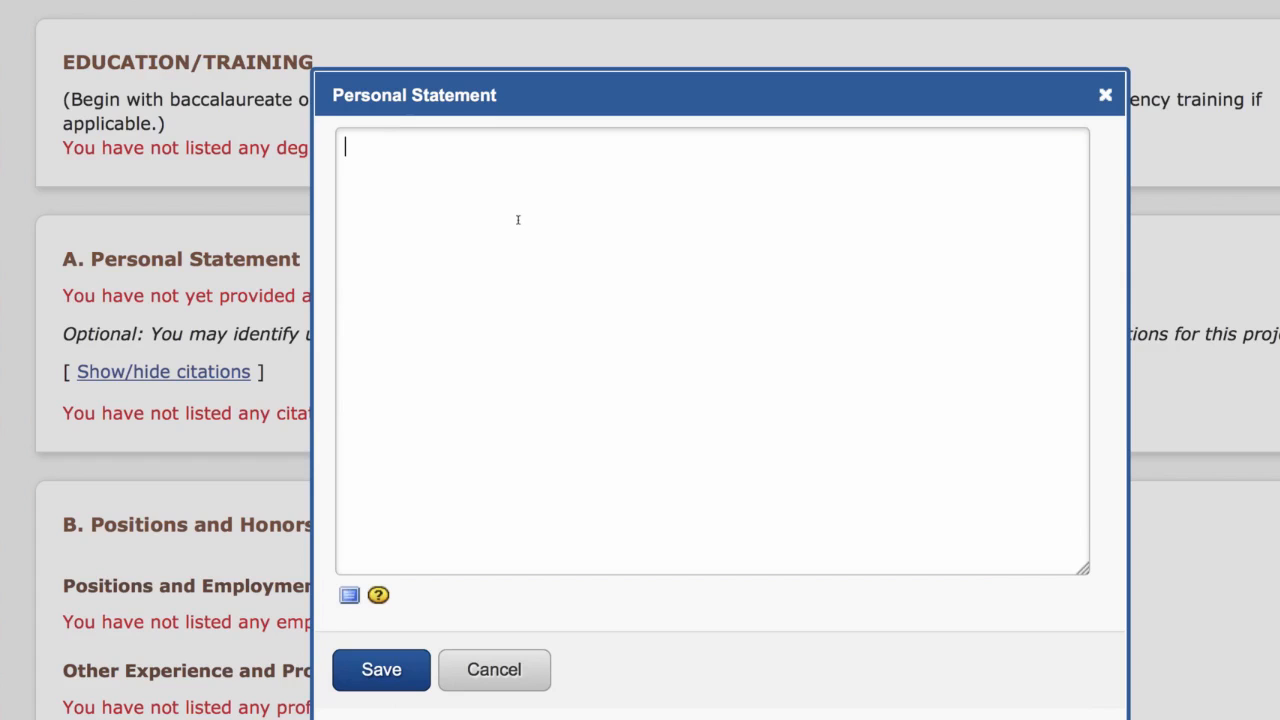
pyautogui.click(1106, 95)
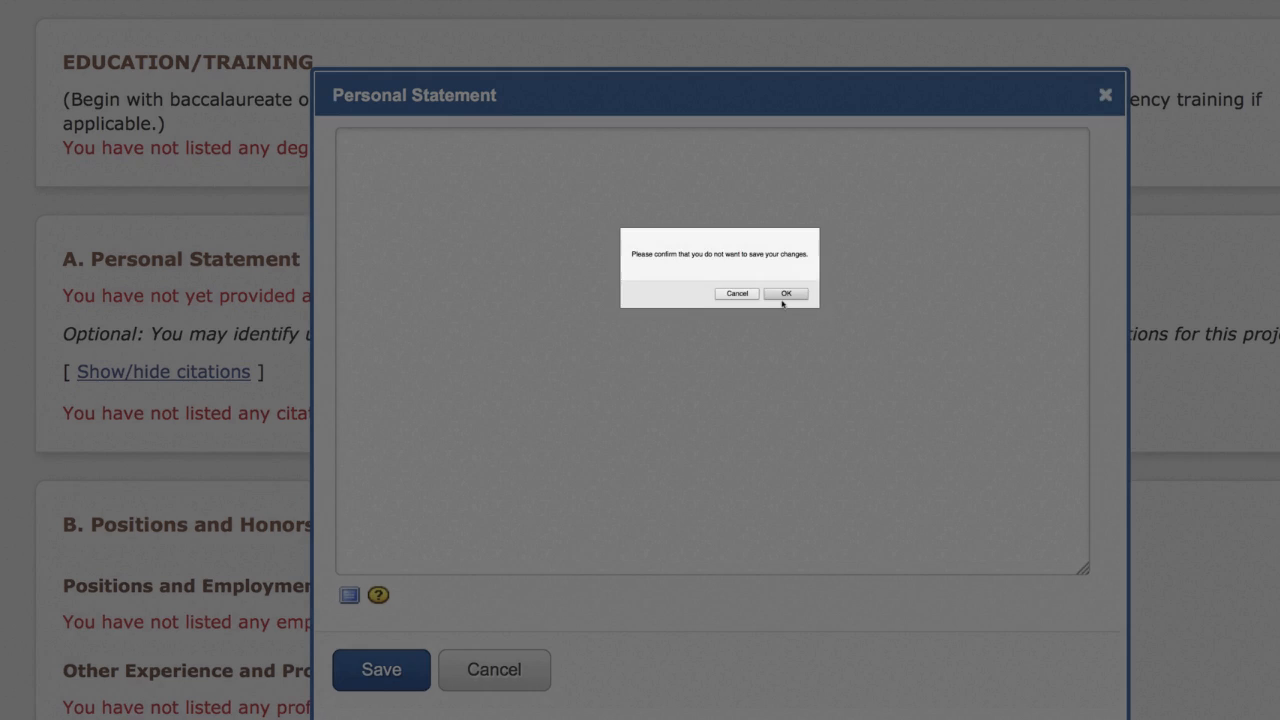
pyautogui.click(785, 294)
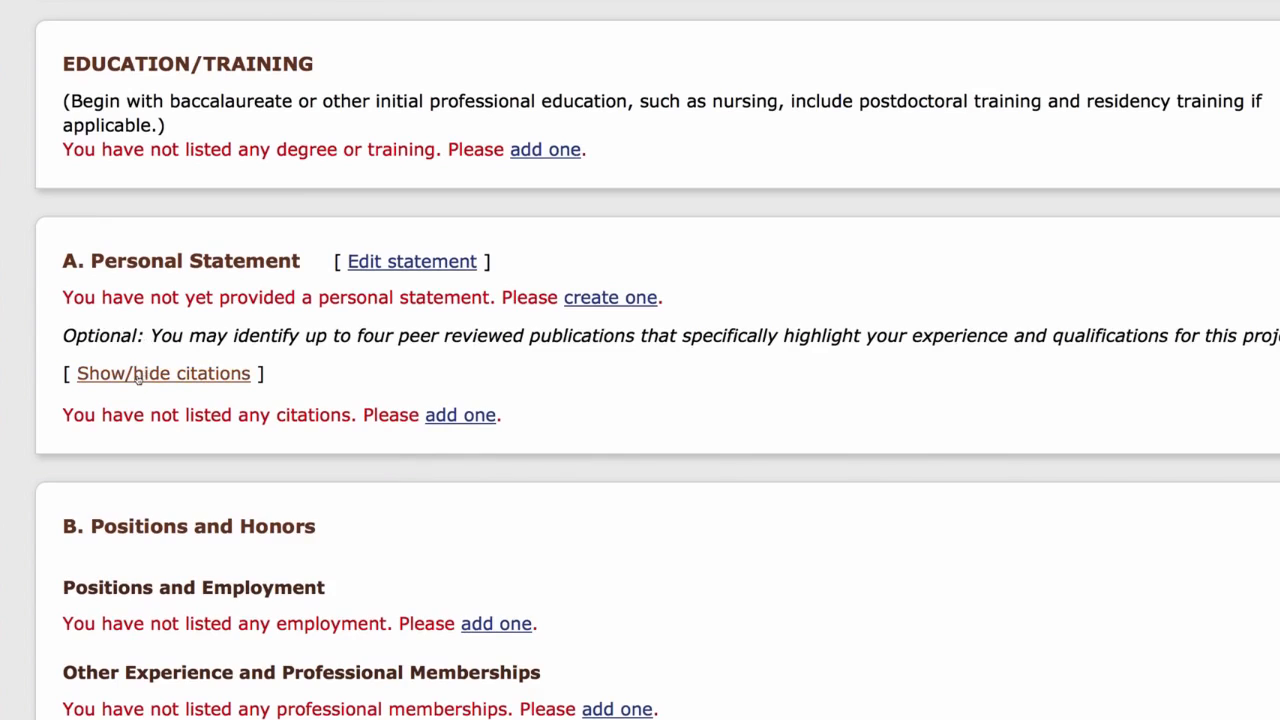
# Save "Test Personal Statement." as the personal statement and attach the 2002 aspartate beta-semialdehyde dehydrogenase and 2010 Ube2g2 structure citations.
pyautogui.moveTo(138, 377); pyautogui.dragTo(145, 378)
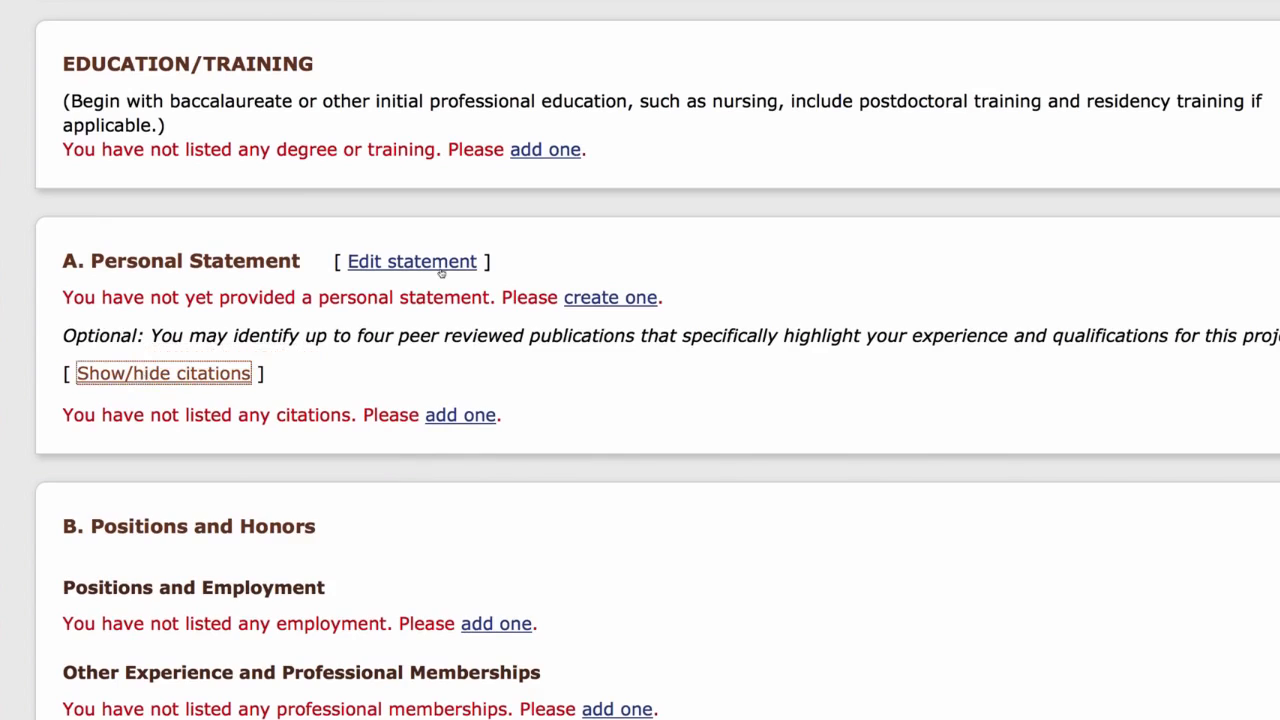
pyautogui.click(601, 298)
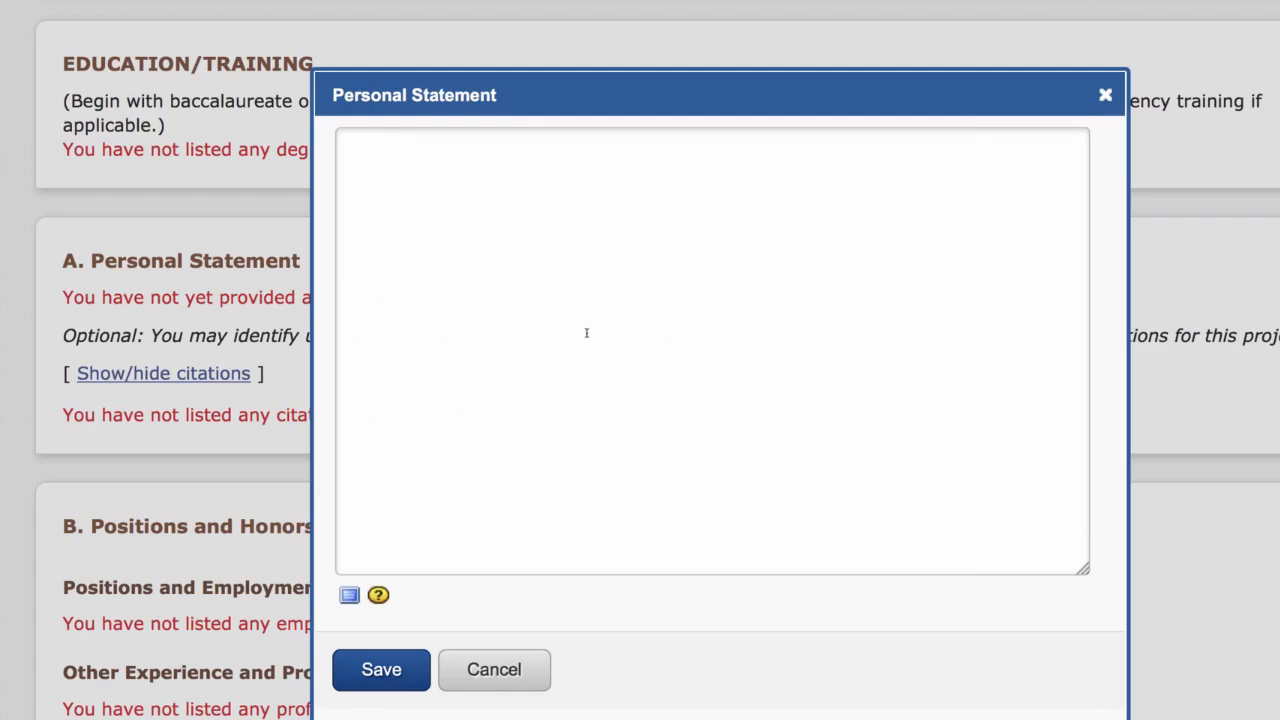
pyautogui.write('Test Perso')
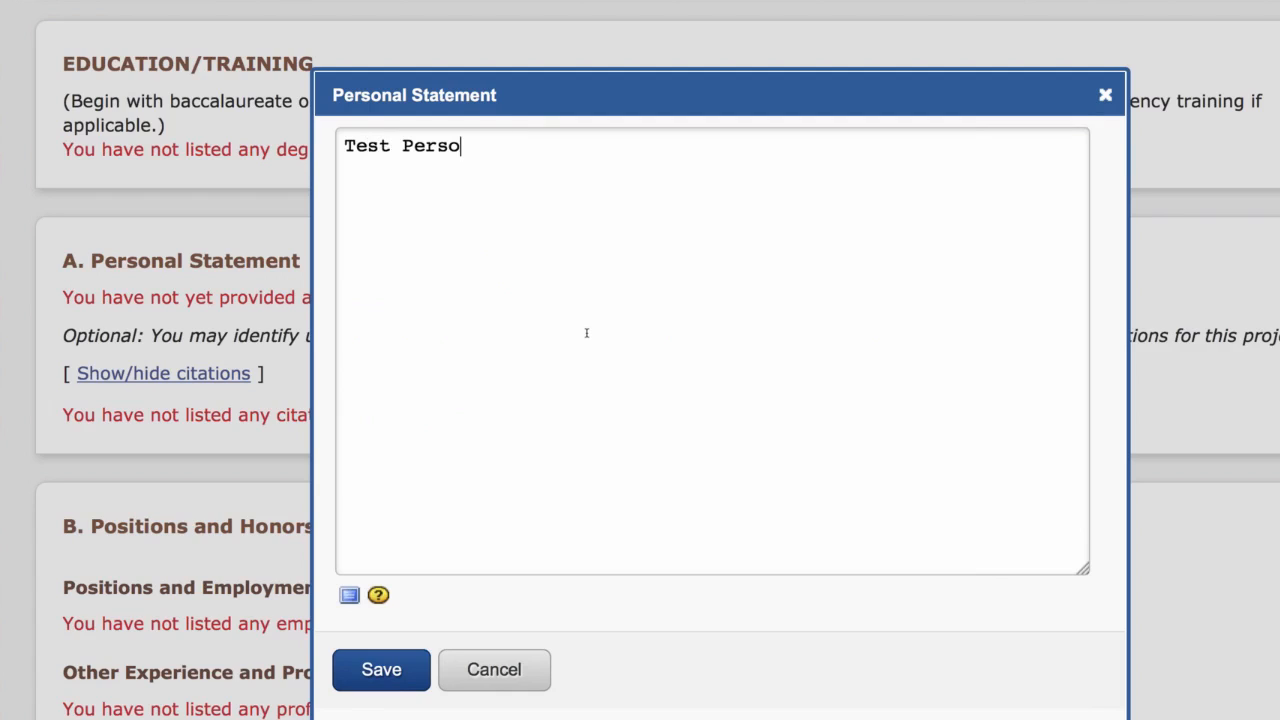
pyautogui.write('nal Statement')
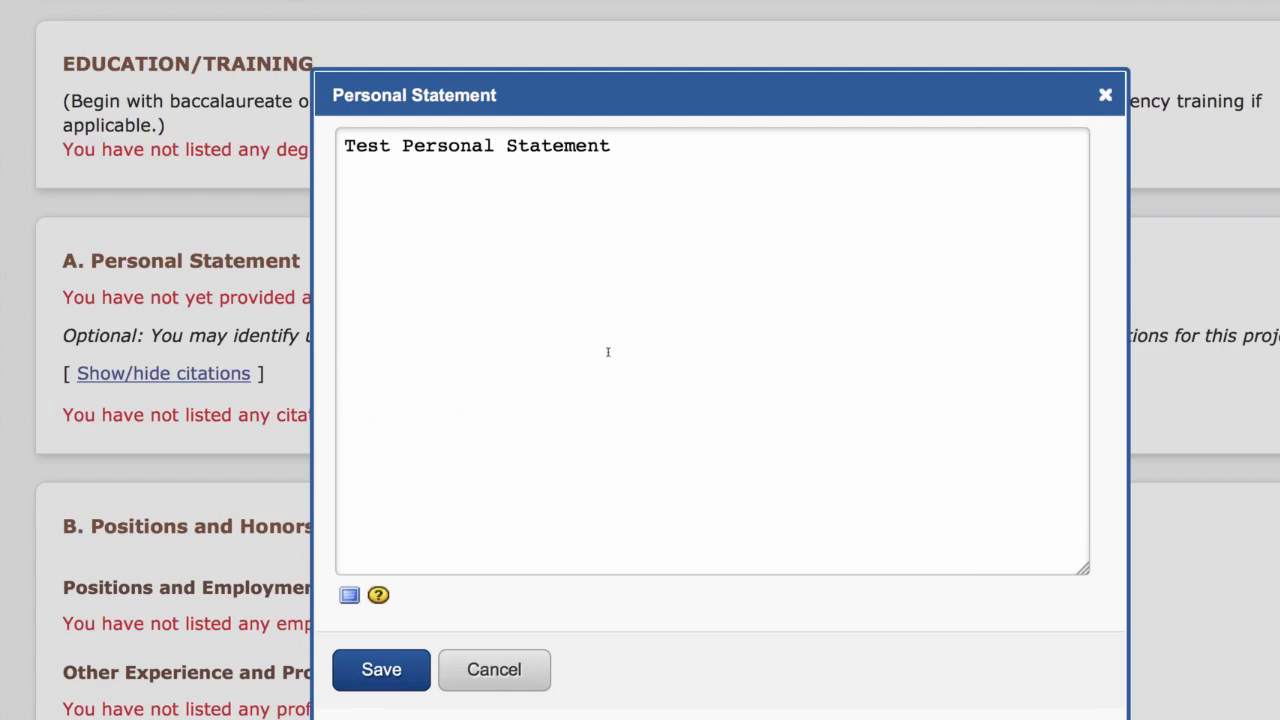
pyautogui.write('.')
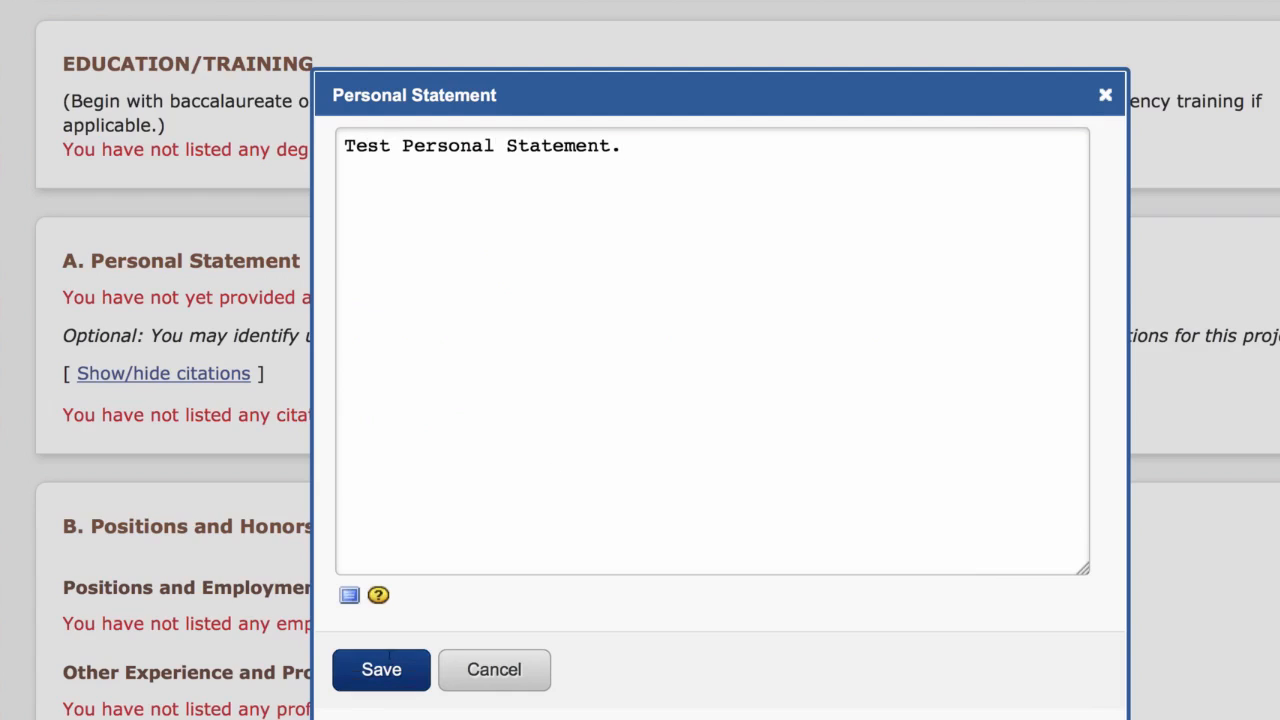
pyautogui.click(411, 668)
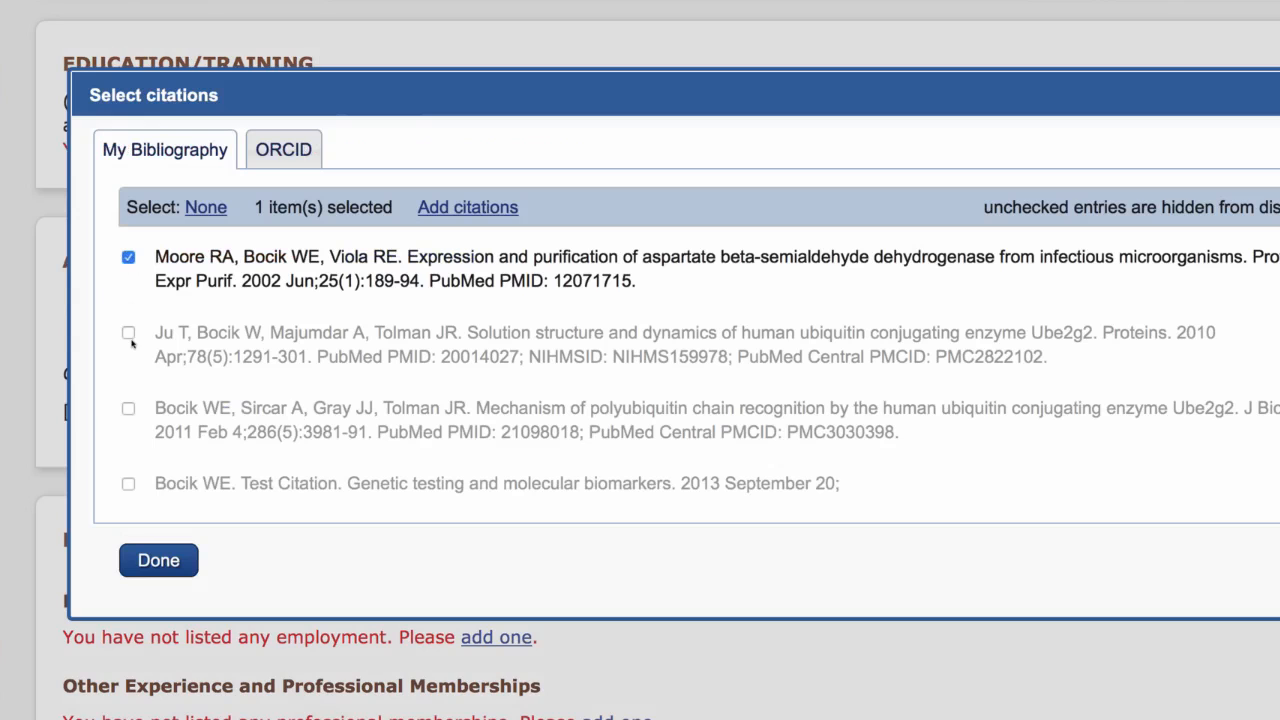
pyautogui.click(129, 334)
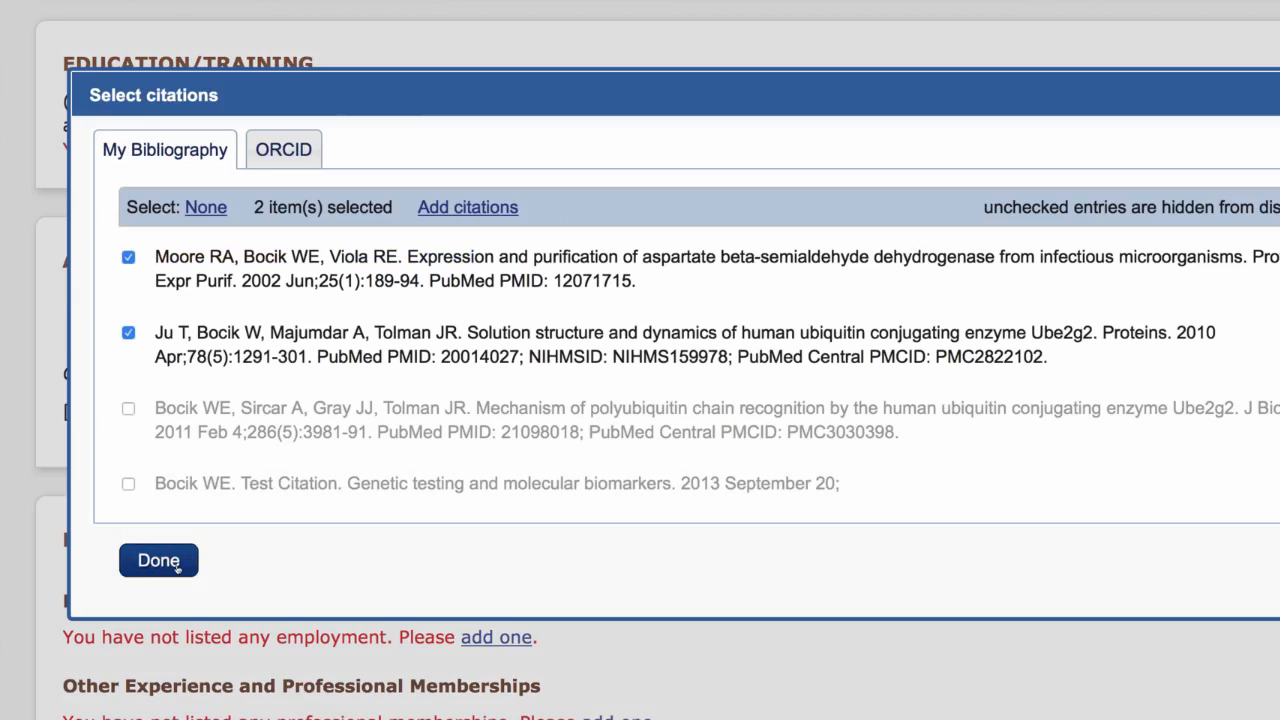
pyautogui.click(178, 567)
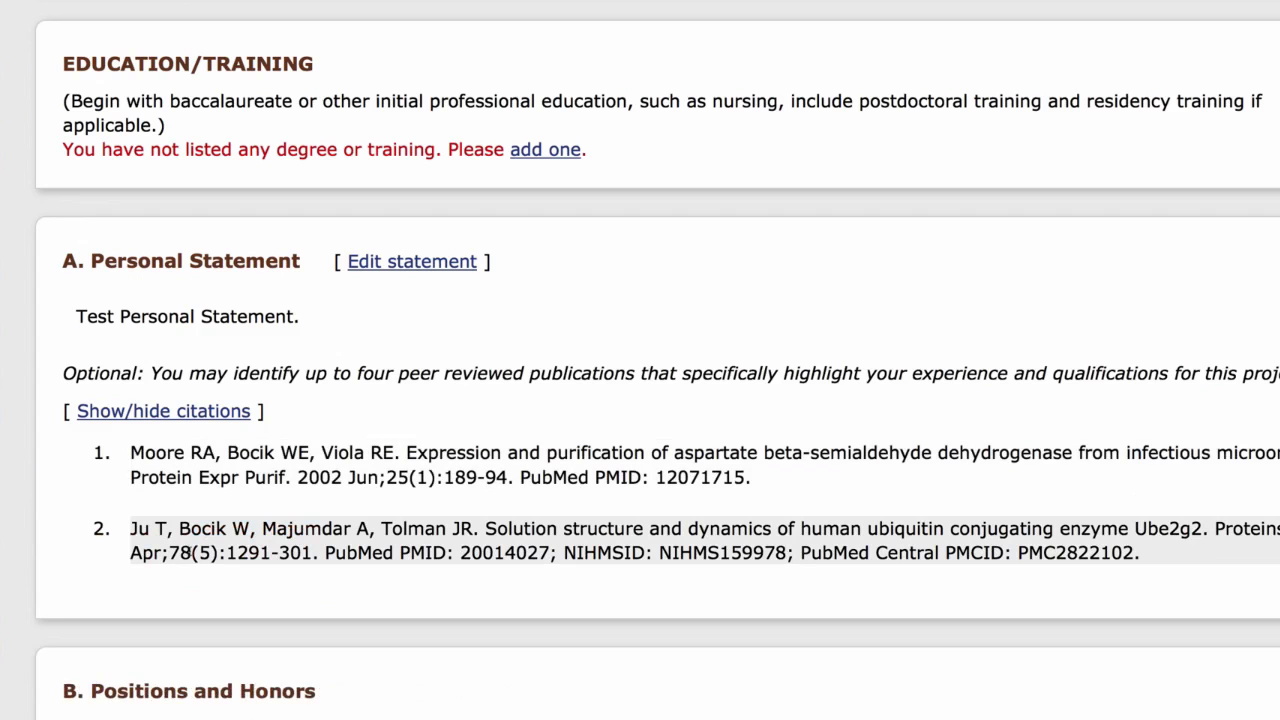
# Inspect the entry forms for employment, professional memberships and honors under Positions and Honors, closing each without adding an entry.
pyautogui.scroll(-5, 546, 566)
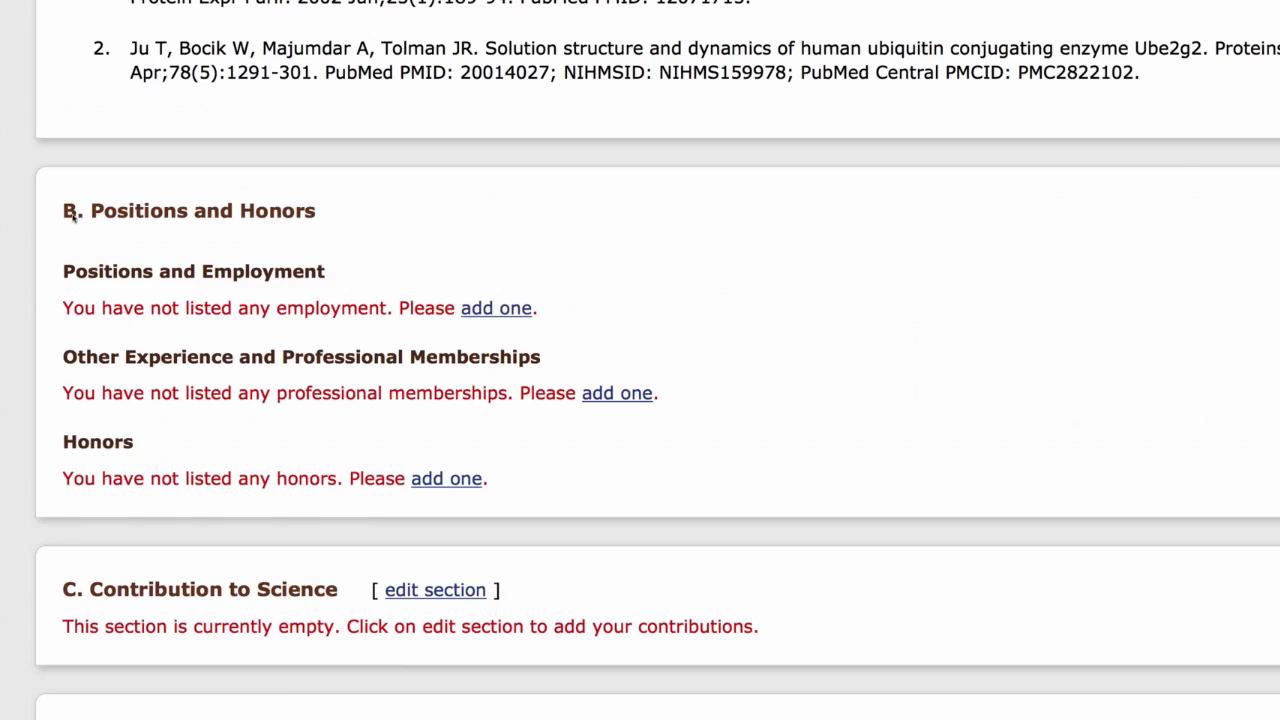
pyautogui.click(489, 312)
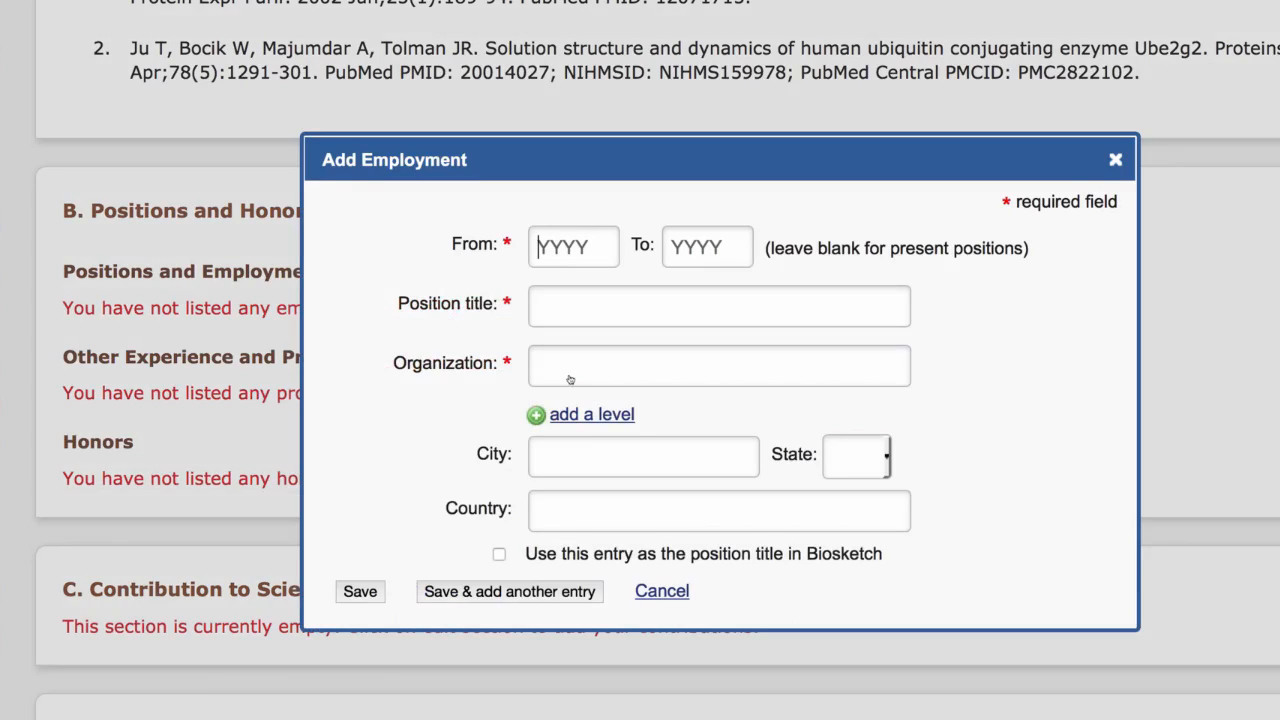
pyautogui.click(663, 592)
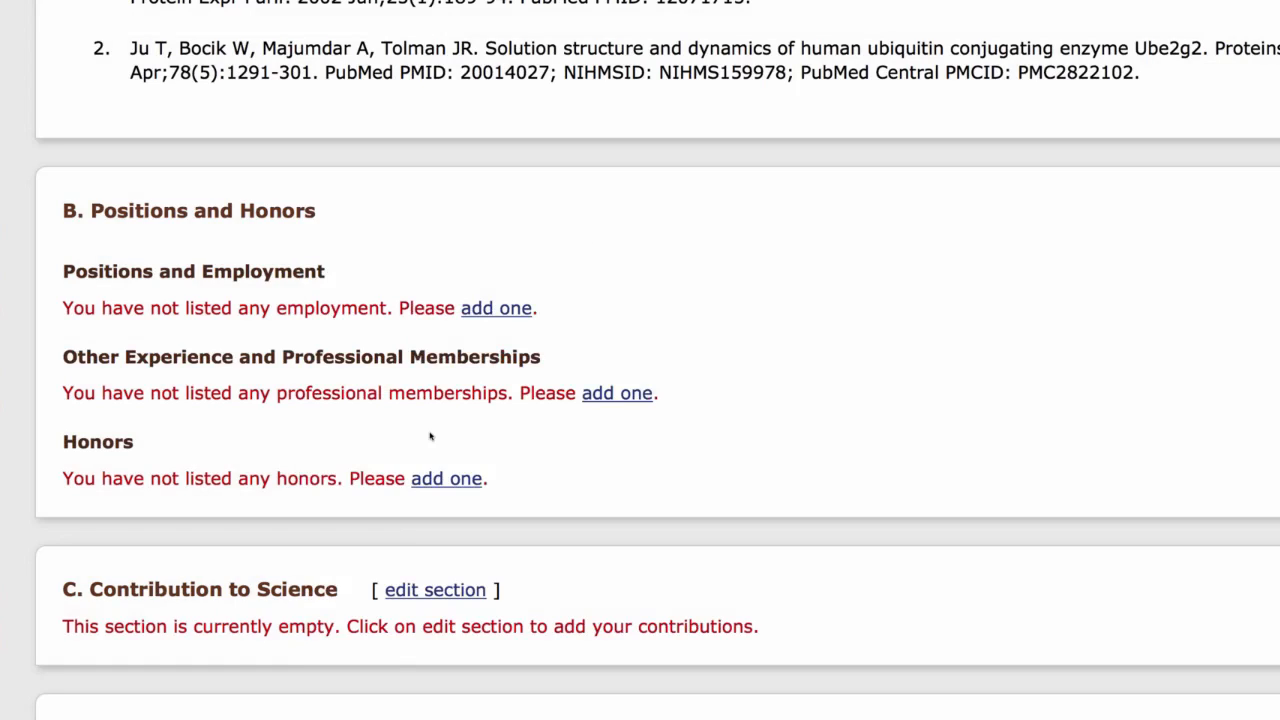
pyautogui.click(609, 396)
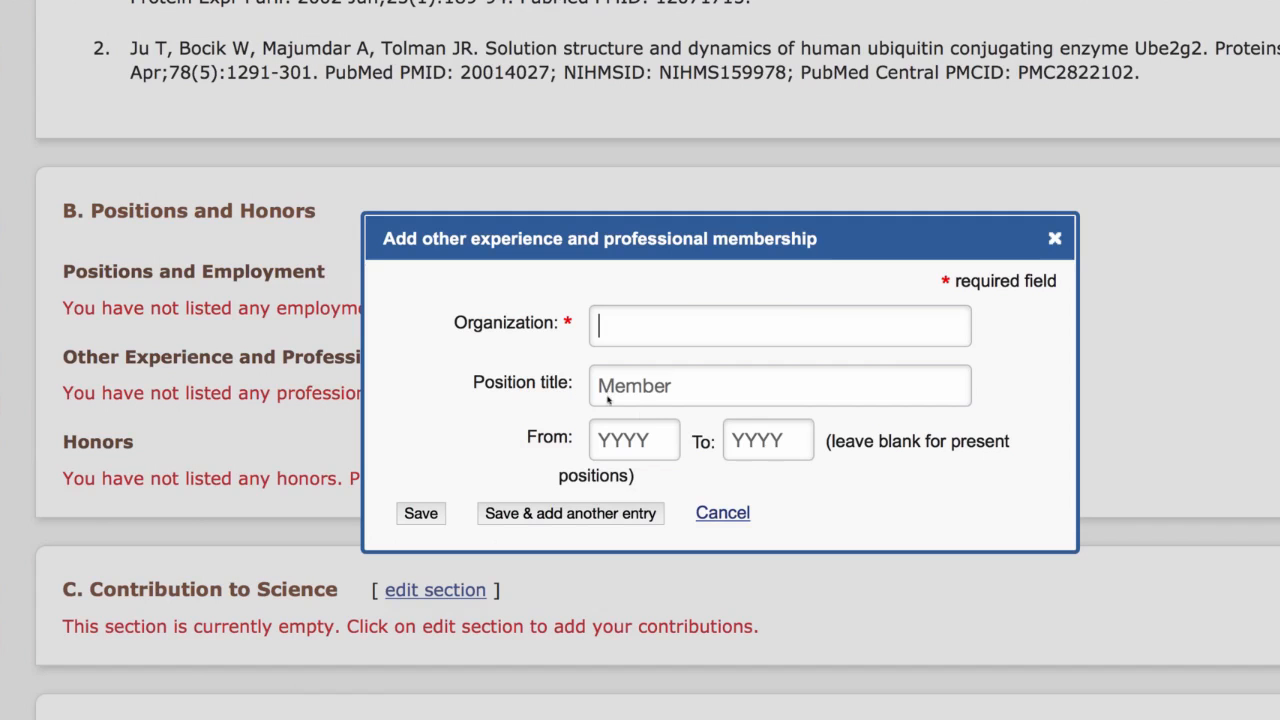
pyautogui.click(722, 513)
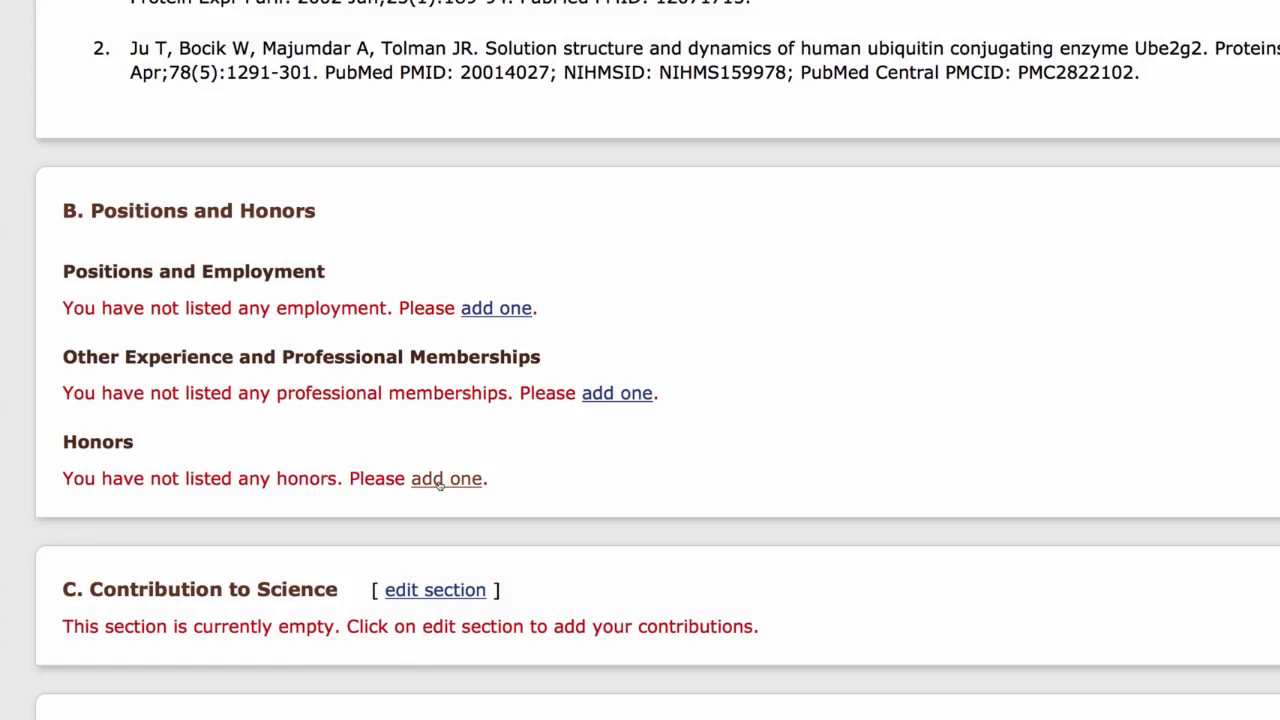
pyautogui.click(440, 480)
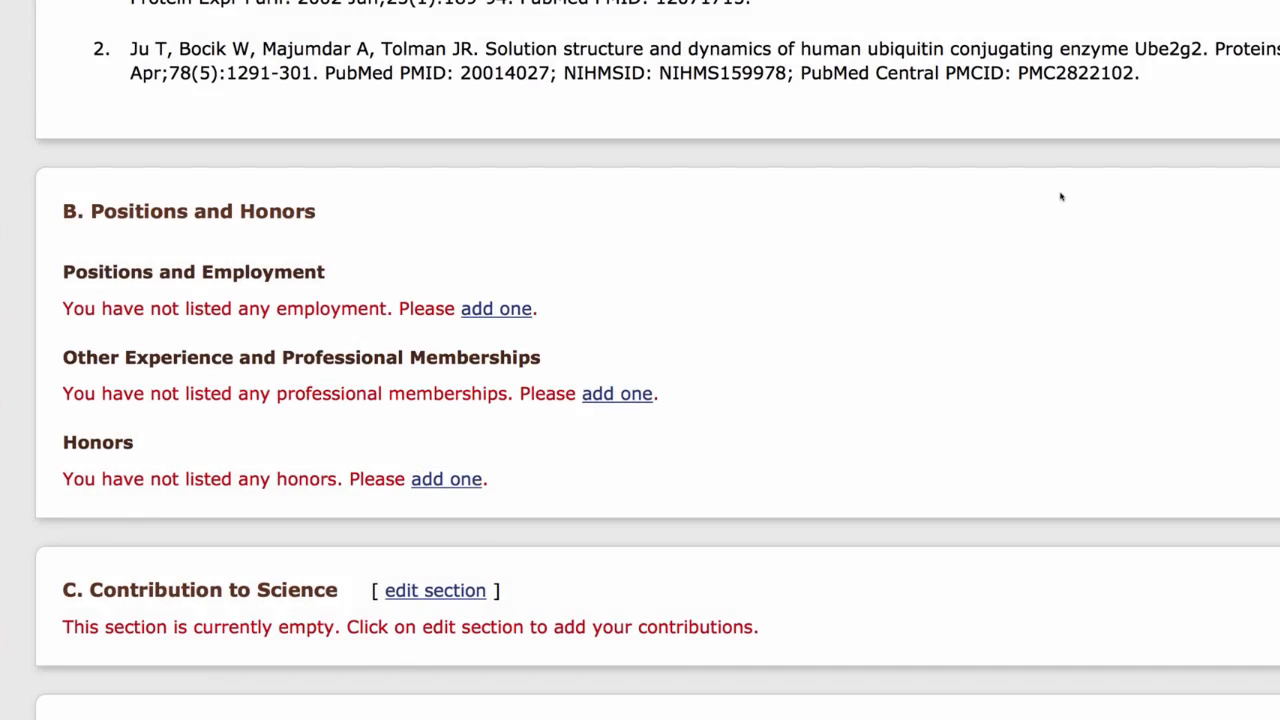
pyautogui.scroll(1, 1060, 193)
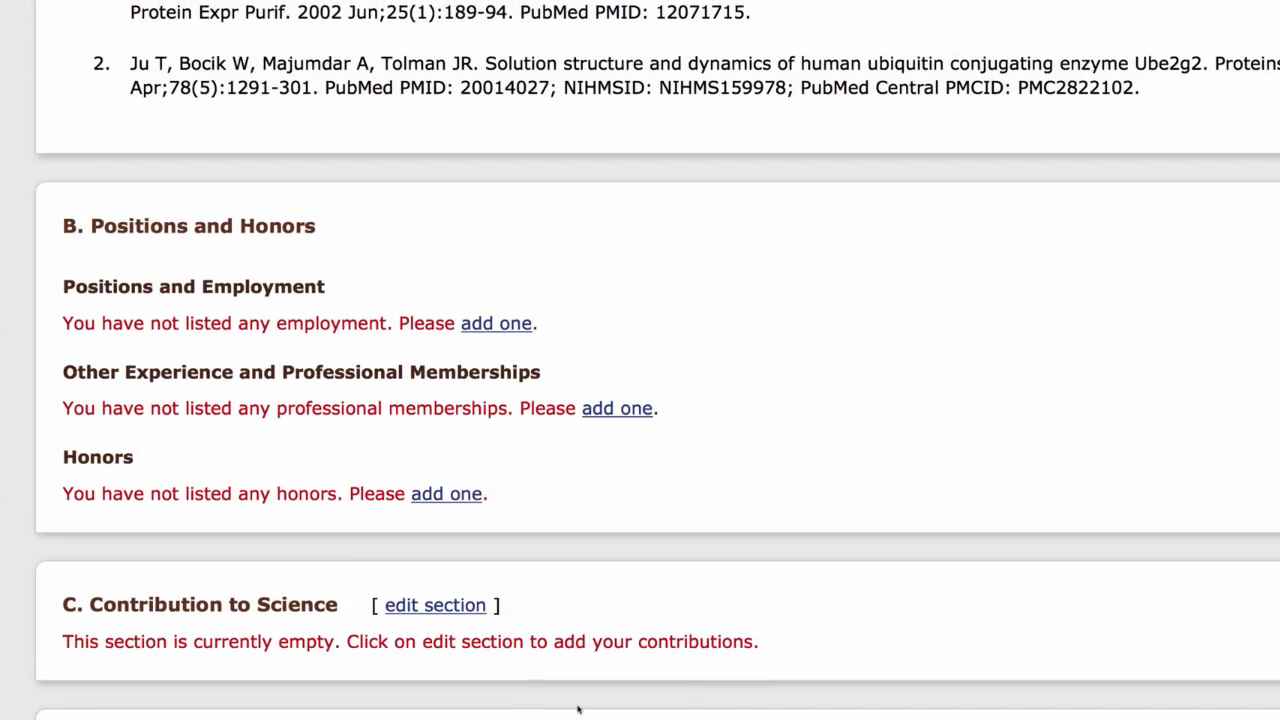
# Edit the Contribution to Science section and save "This is my test contribution to Science." as the first contribution's description.
pyautogui.scroll(-3, 644, 637)
pyautogui.scroll(-1, 644, 637)
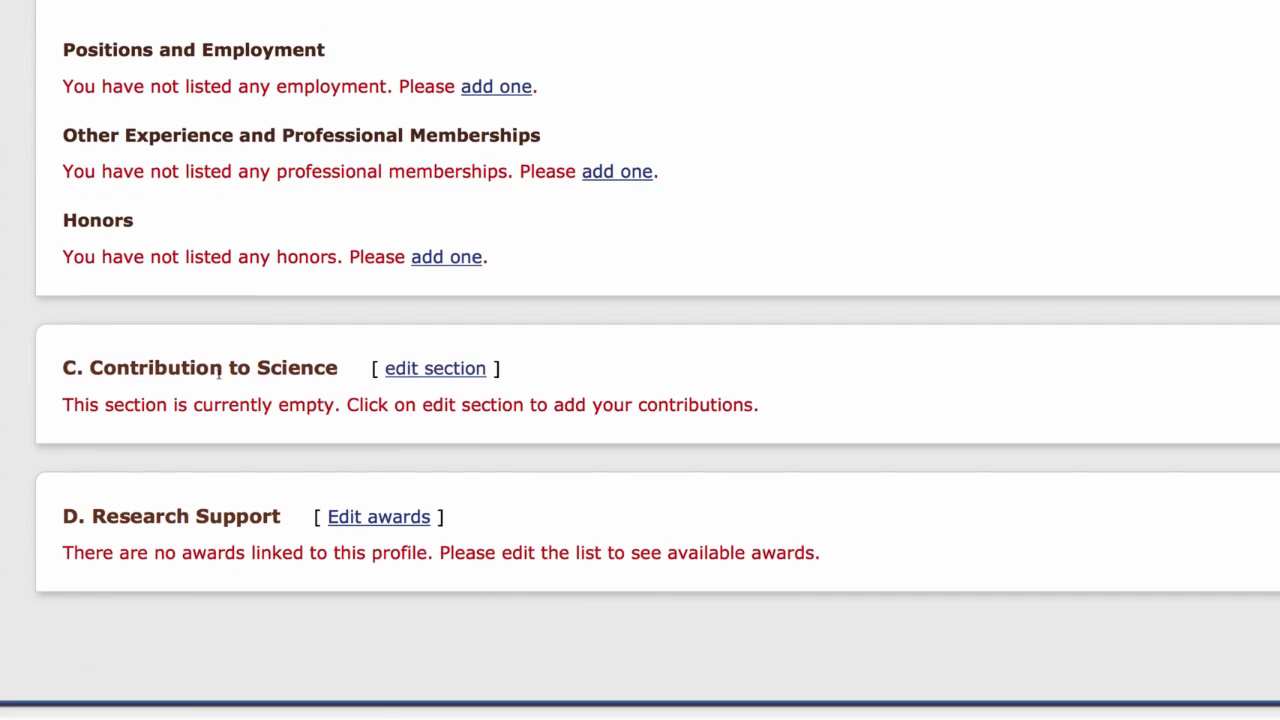
pyautogui.click(418, 371)
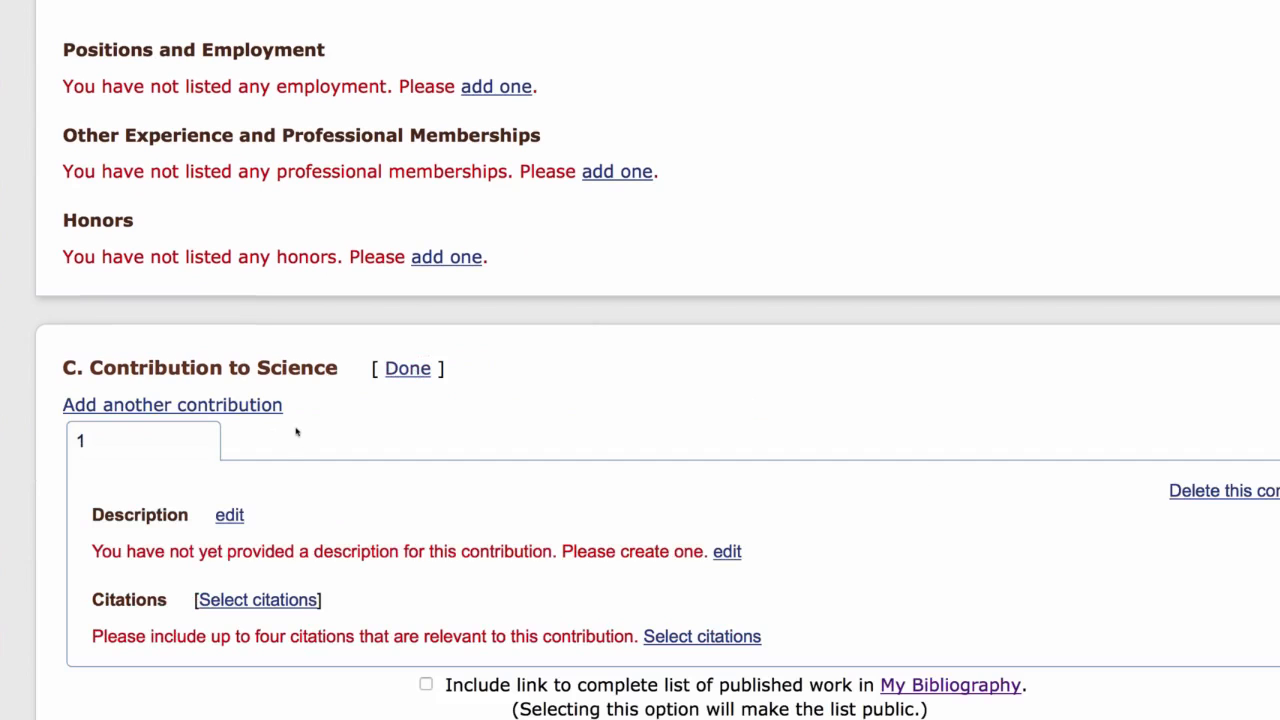
pyautogui.click(229, 516)
pyautogui.click(228, 516)
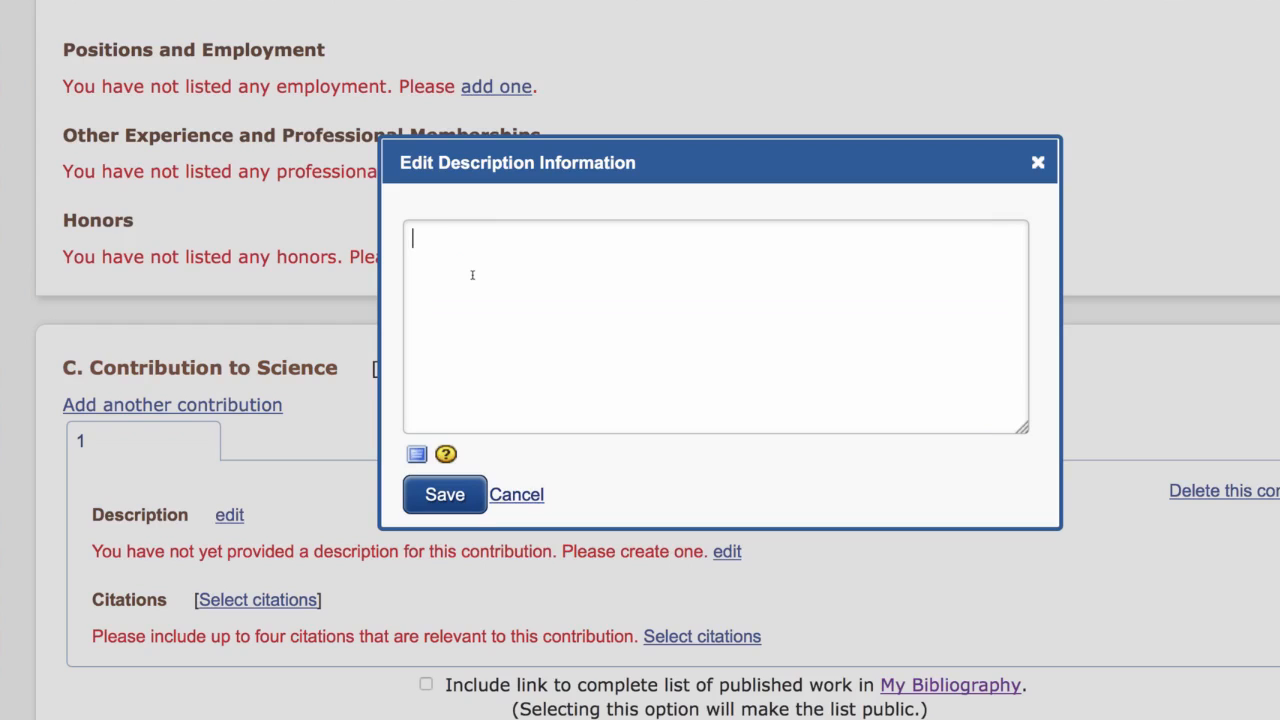
pyautogui.write('This is my test contribution to Science.')
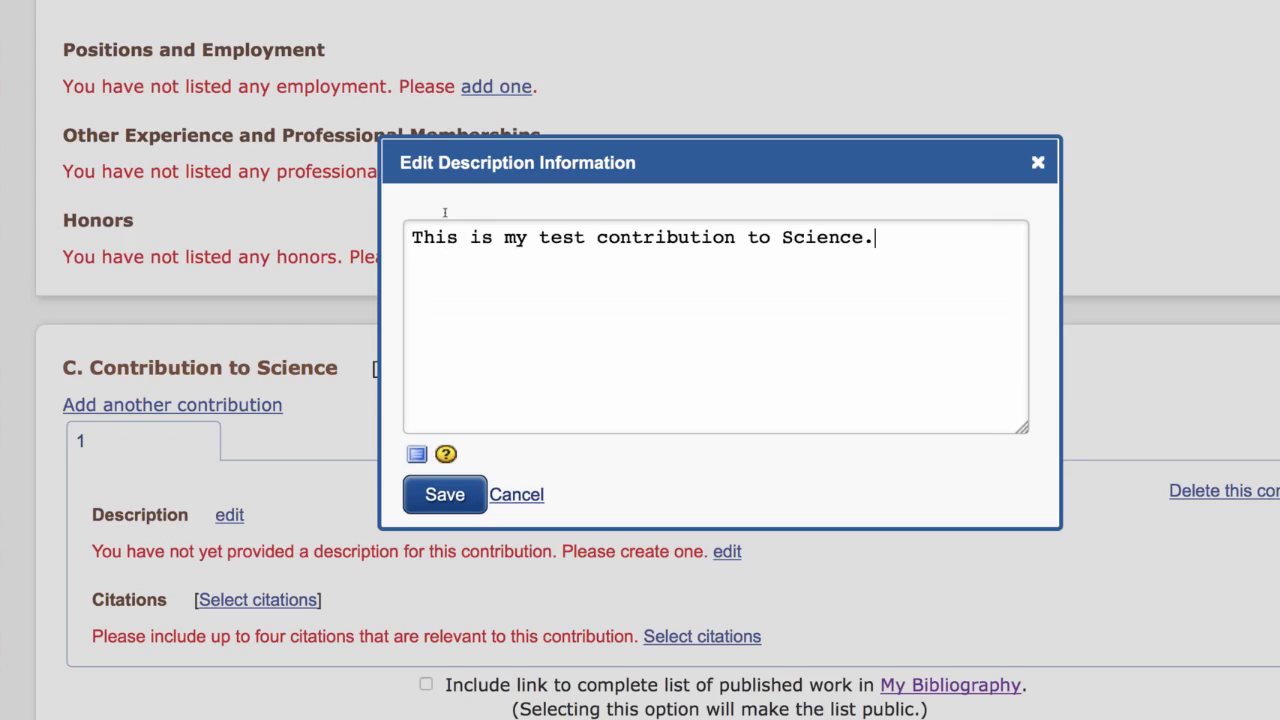
pyautogui.click(468, 494)
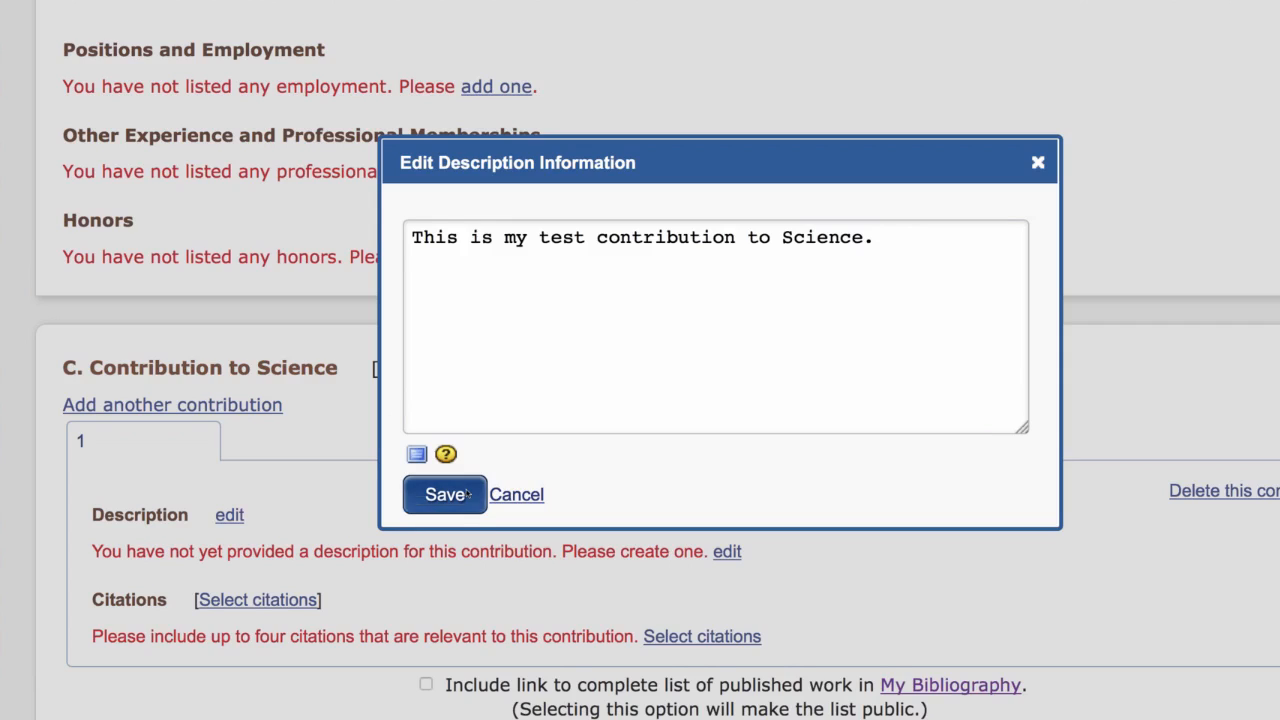
# Attach the 2011 polyubiquitin and 2013 Test Citation entries from My Bibliography and the 2010 and 2011 Ube2g2 papers from ORCID to the contribution.
pyautogui.click(248, 626)
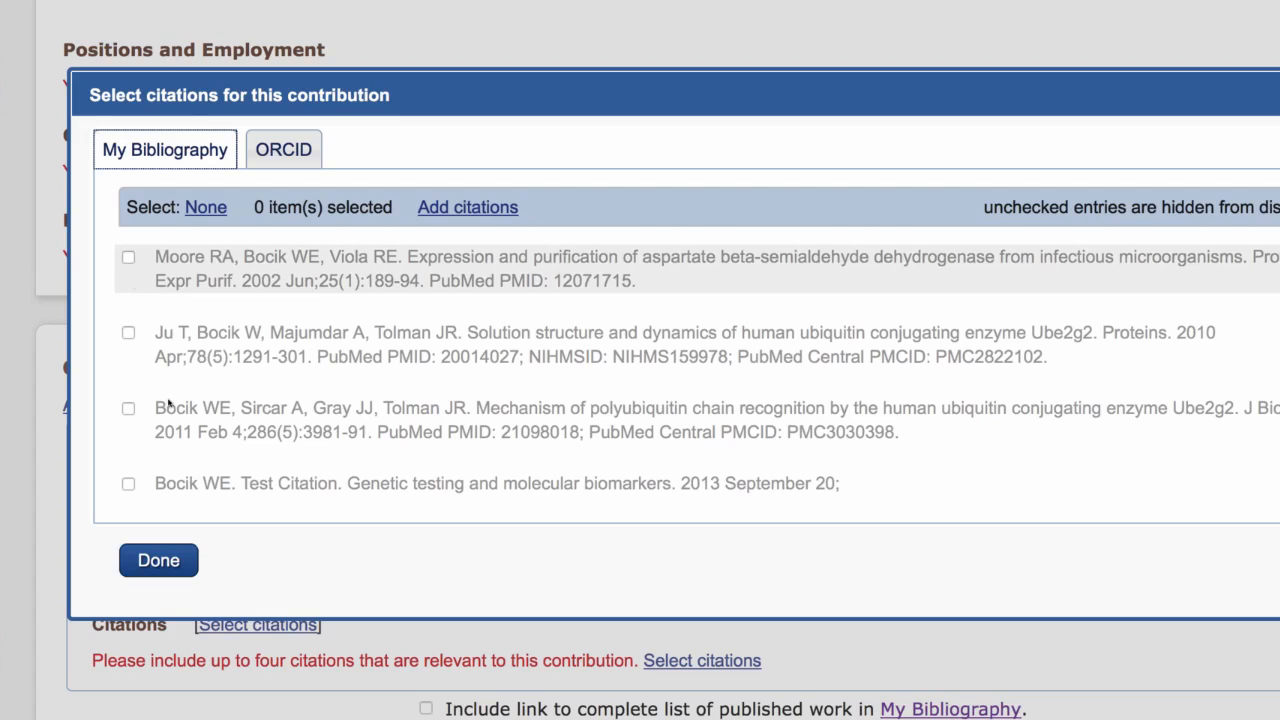
pyautogui.click(129, 409)
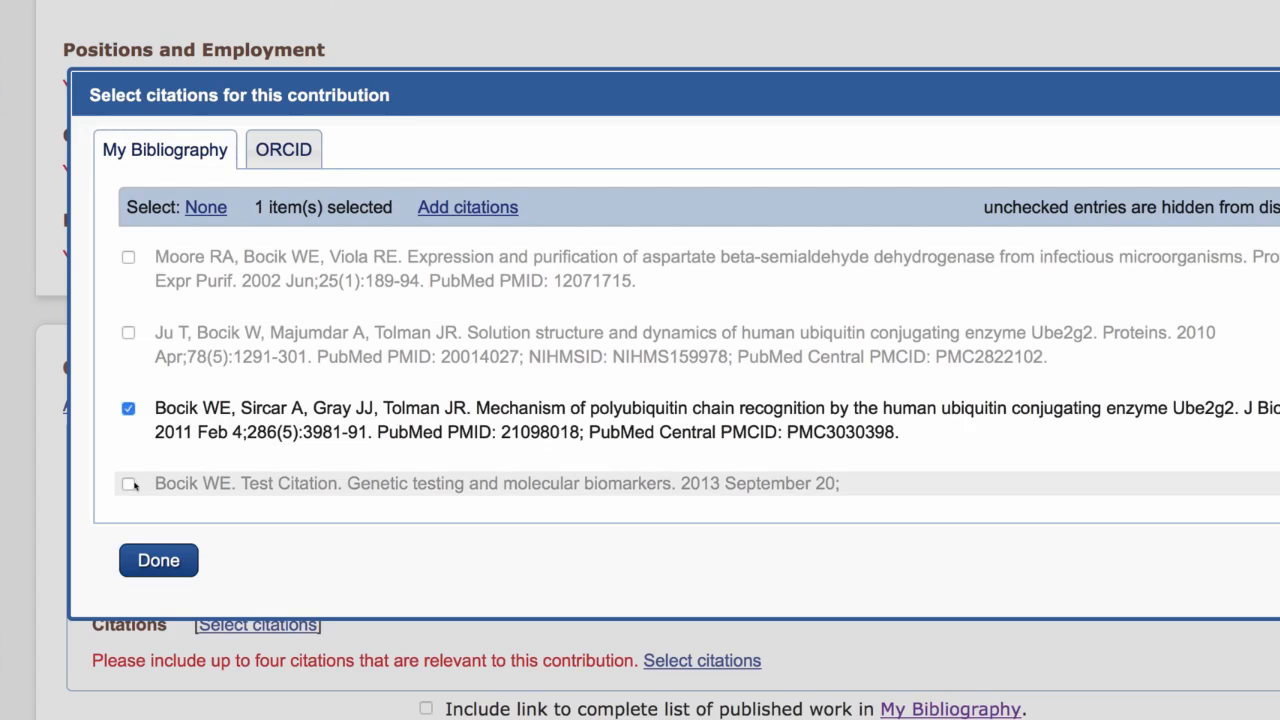
pyautogui.click(130, 484)
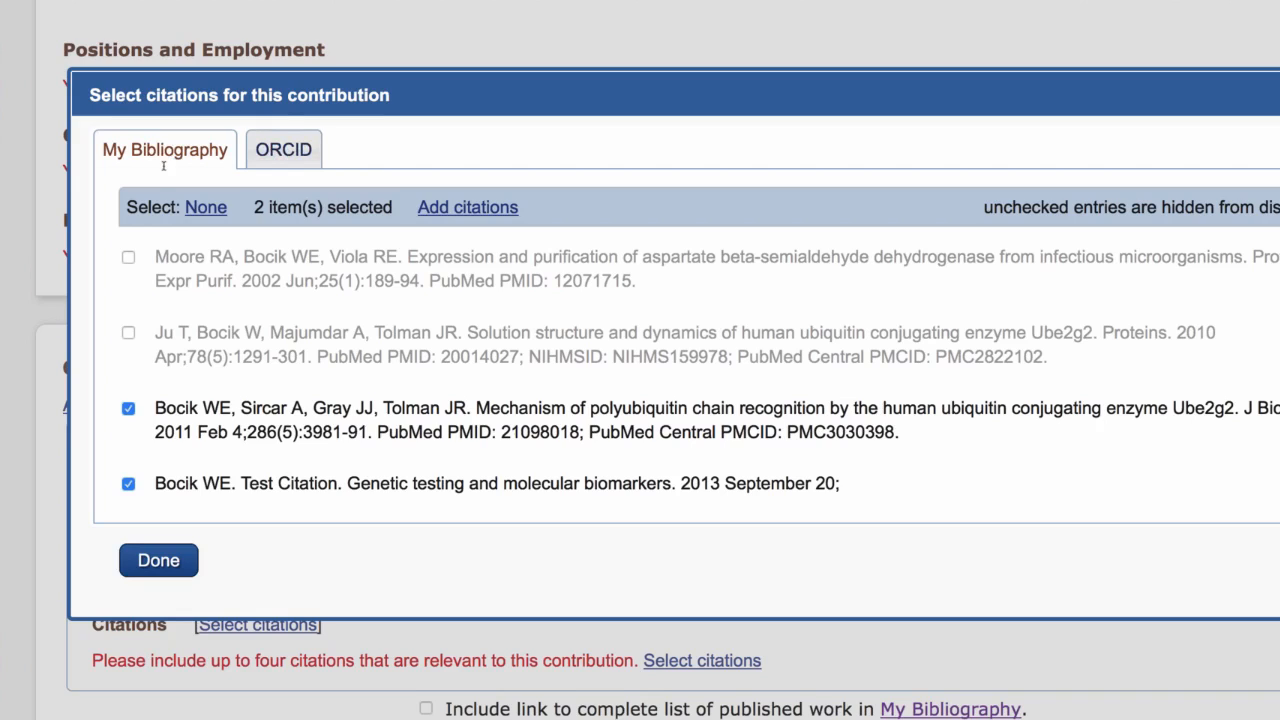
pyautogui.click(285, 158)
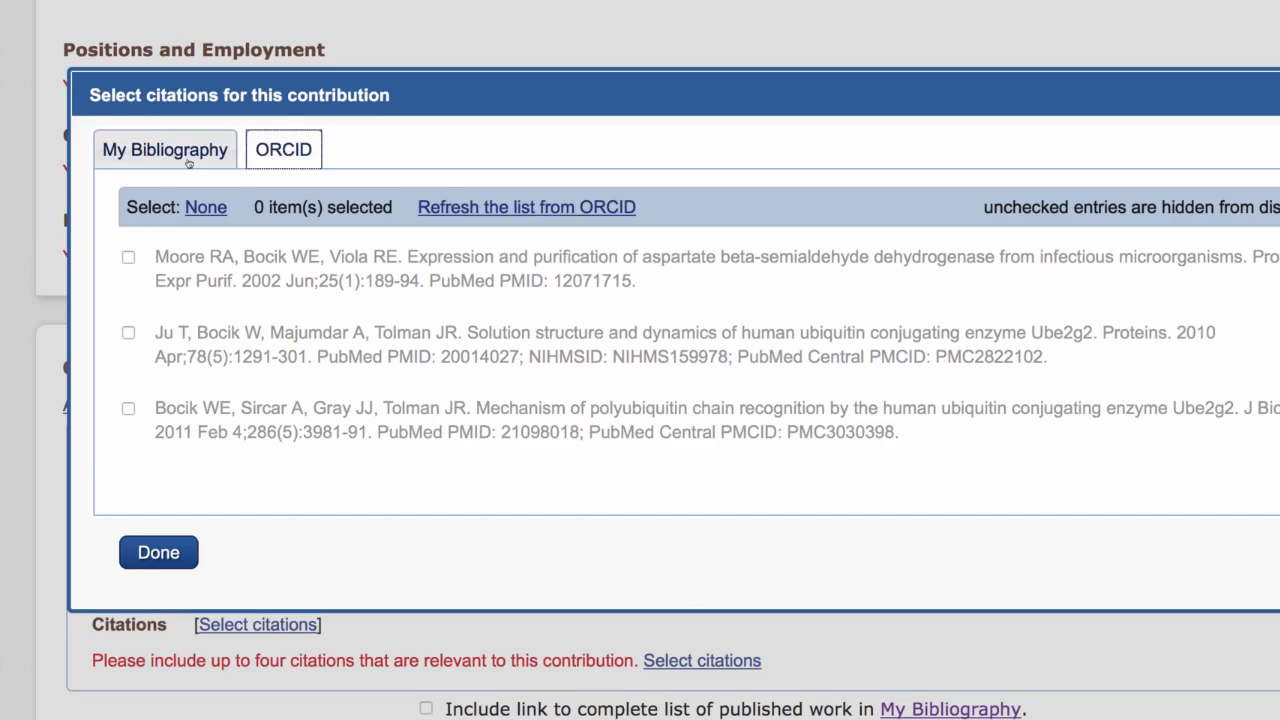
pyautogui.click(128, 334)
pyautogui.click(128, 409)
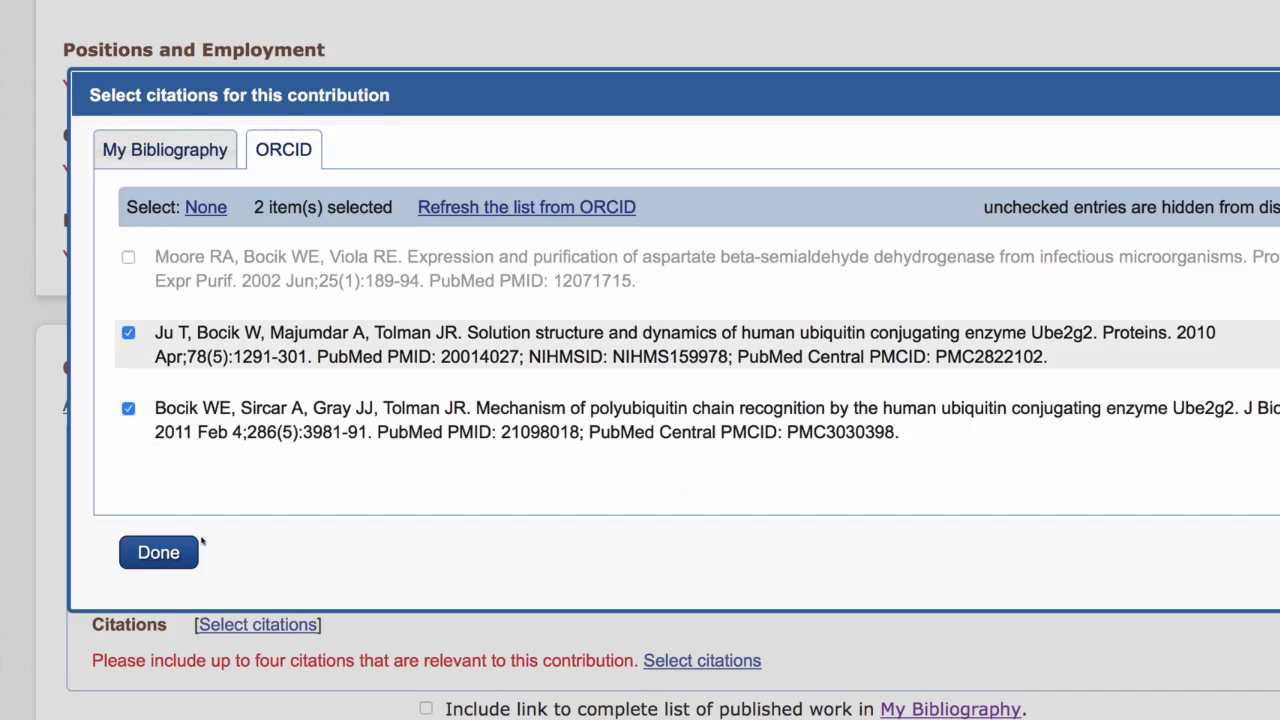
pyautogui.click(190, 552)
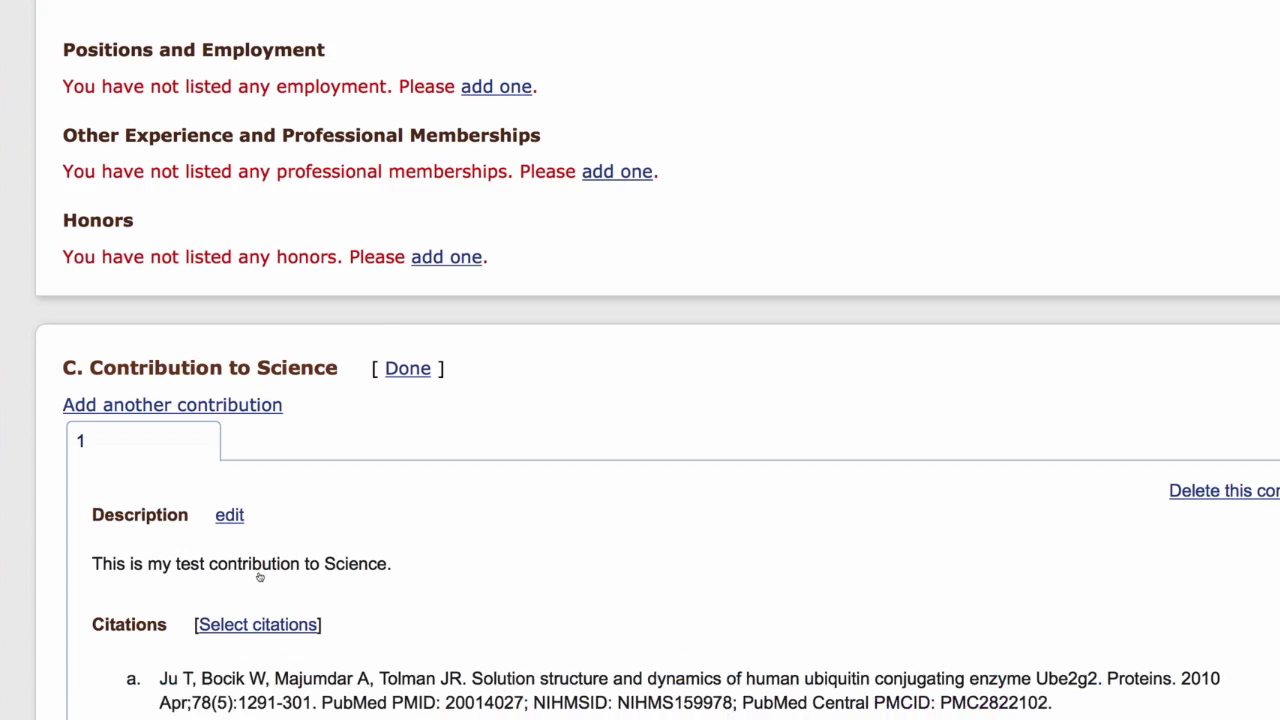
# Review which citations are selected for the contribution under My Bibliography and ORCID, and close the selection without changes.
pyautogui.scroll(-5, 258, 575)
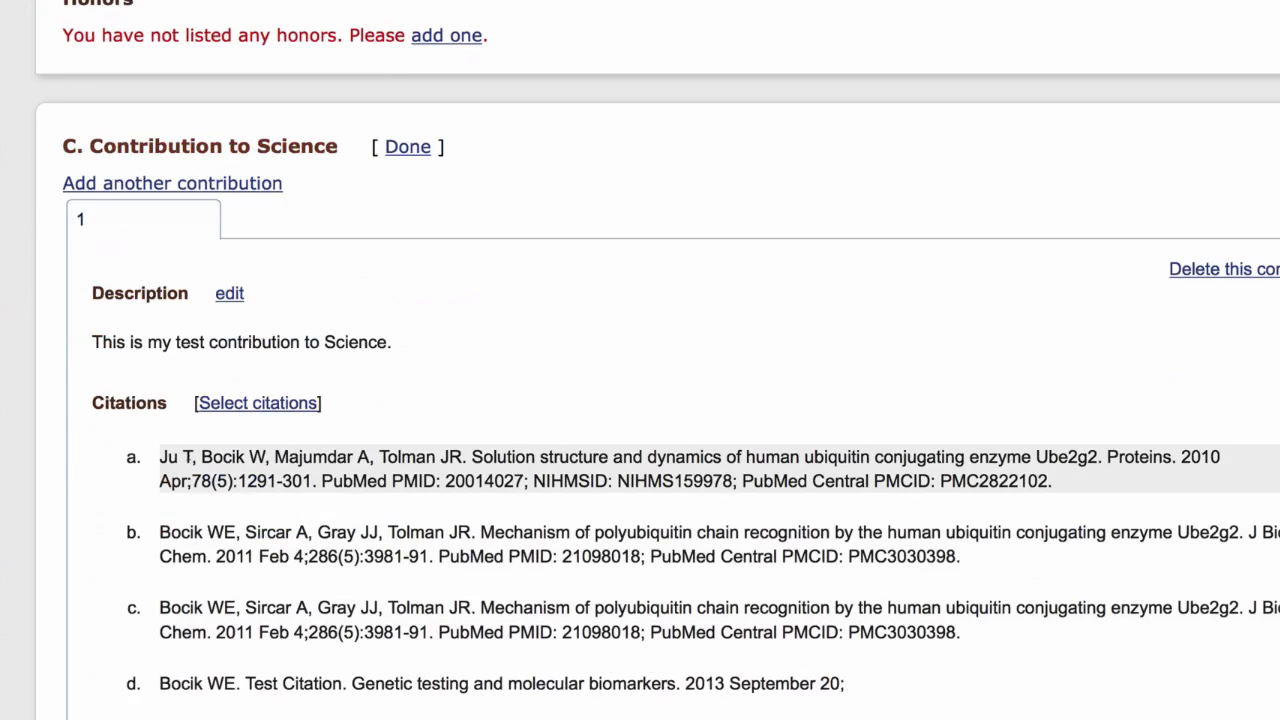
pyautogui.click(226, 408)
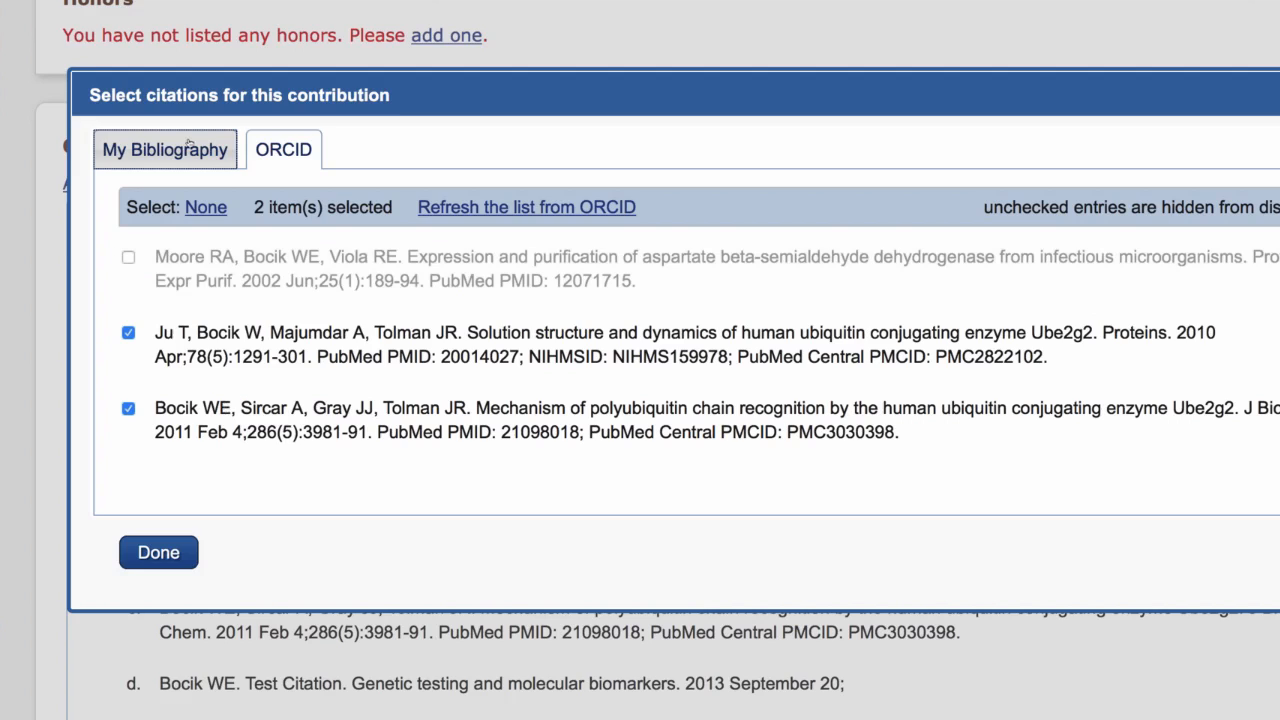
pyautogui.click(195, 155)
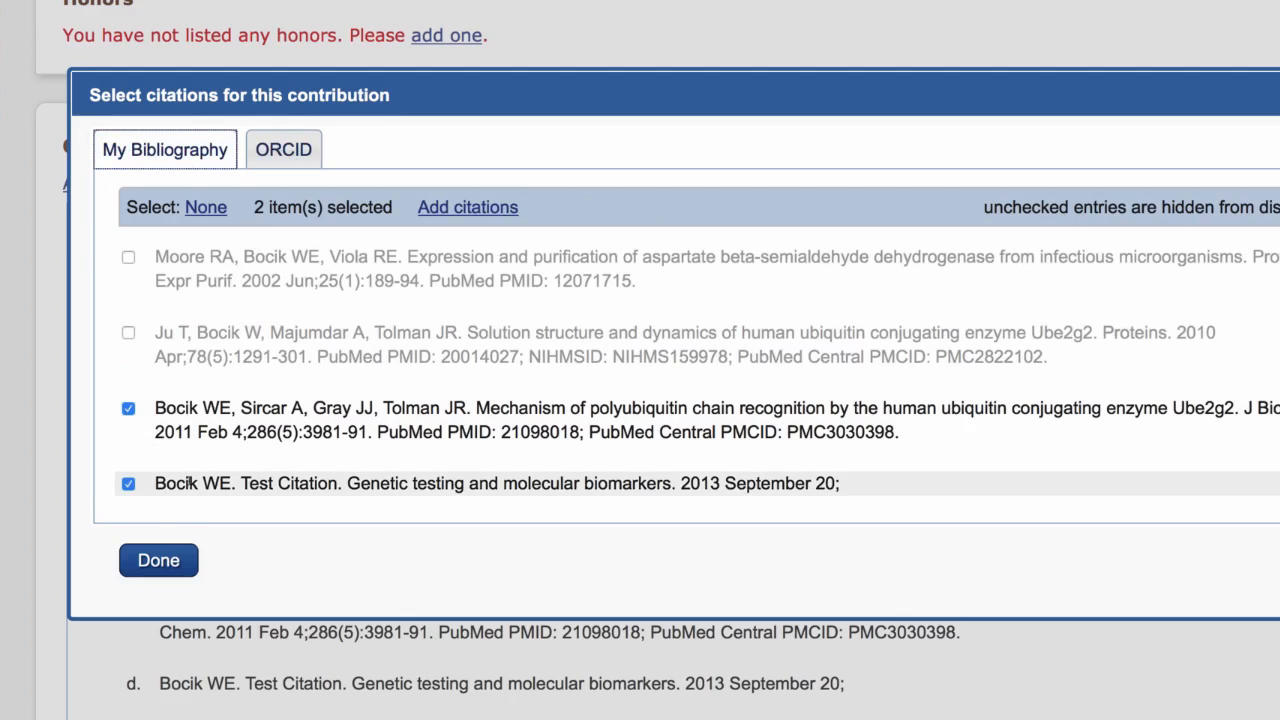
pyautogui.click(286, 150)
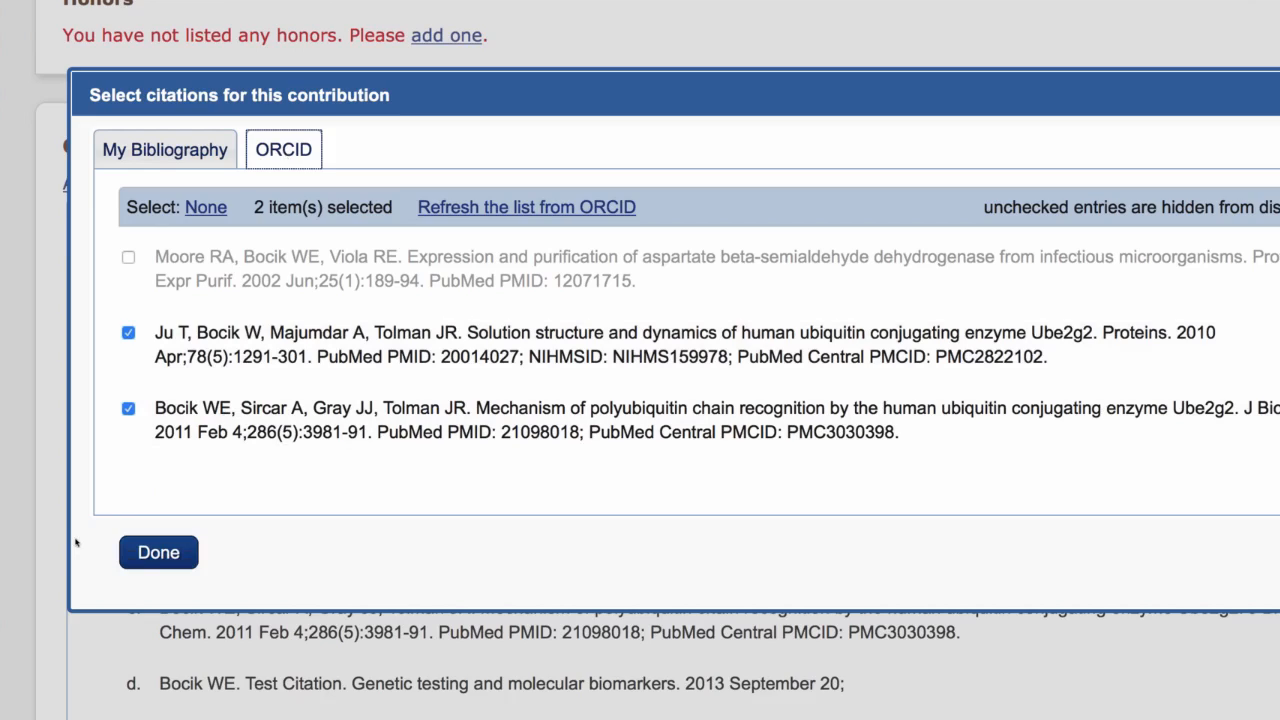
pyautogui.click(186, 565)
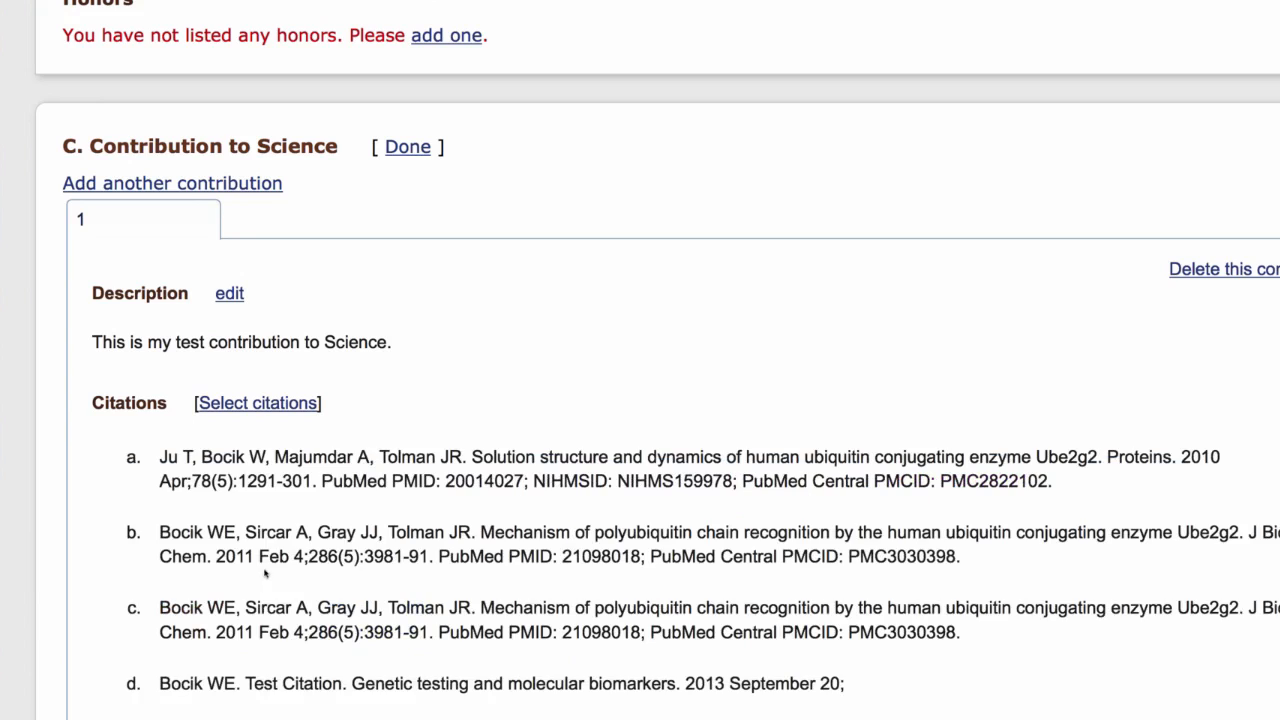
# Add contributions 2 through 5 to the section and return to the first contribution.
pyautogui.click(216, 188)
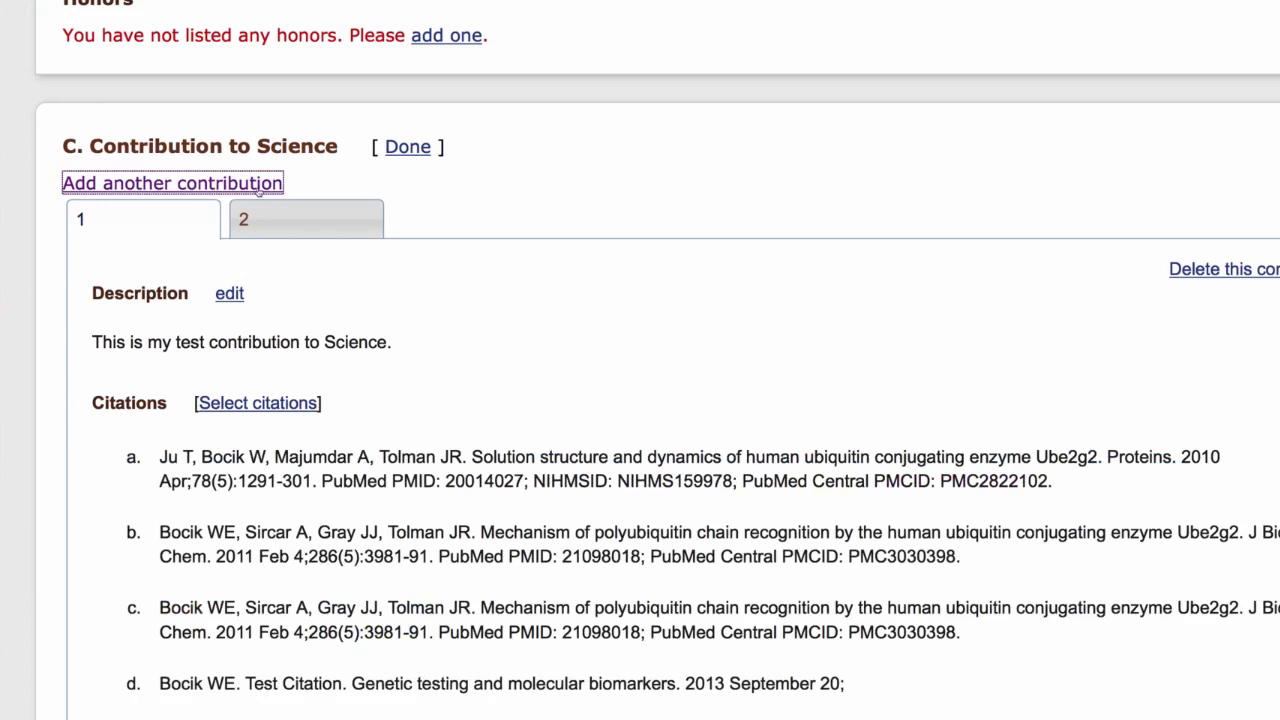
pyautogui.click(257, 185)
pyautogui.click(257, 185)
pyautogui.click(257, 185)
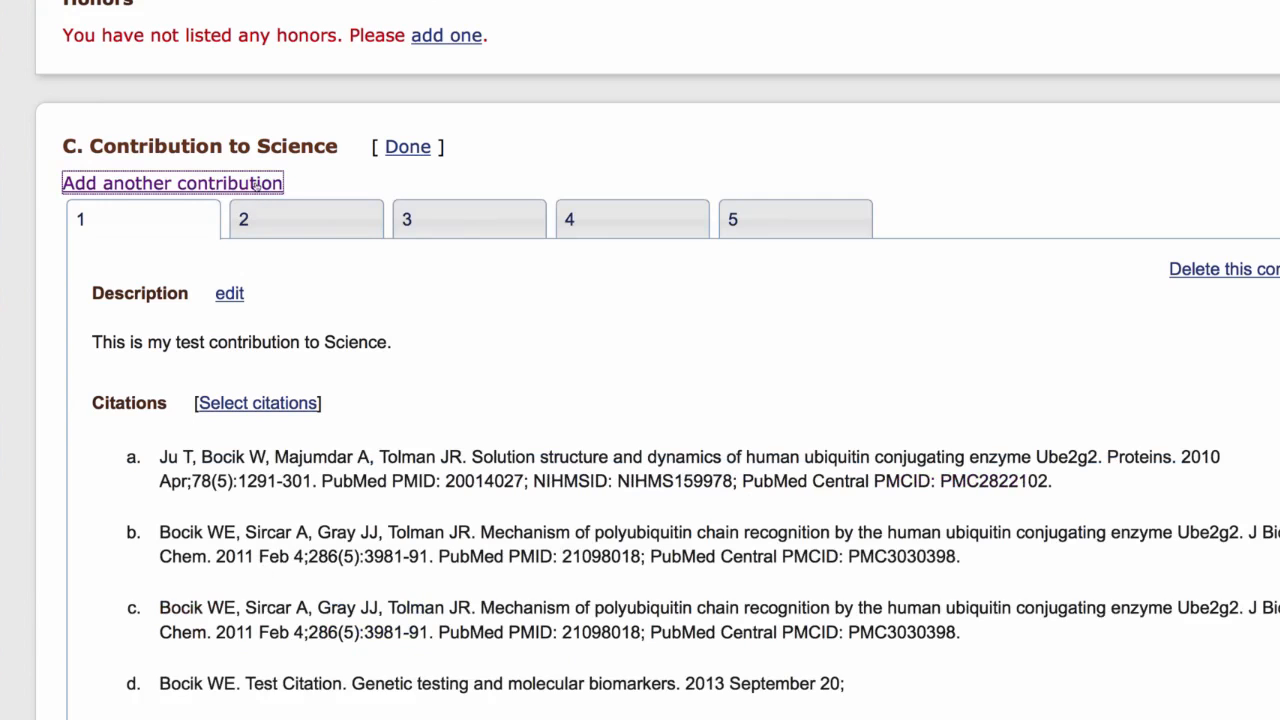
pyautogui.click(343, 222)
pyautogui.click(171, 222)
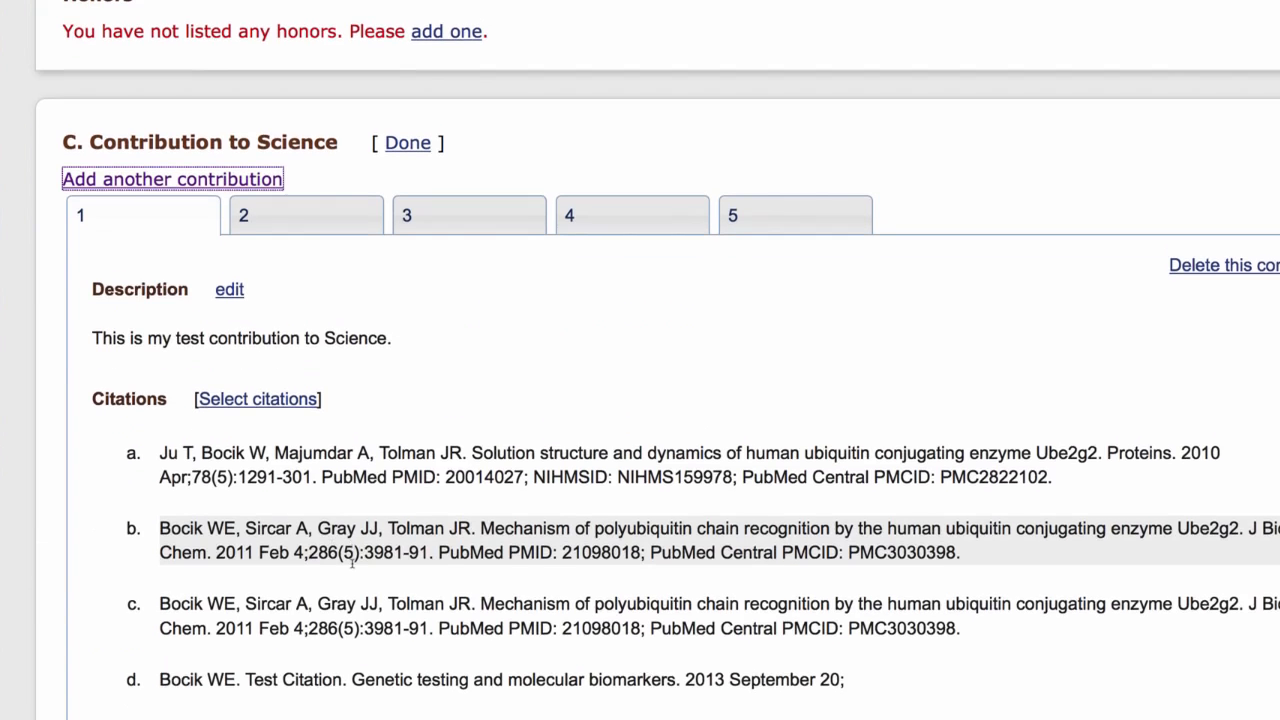
# Include a link to the complete list of published work in My Bibliography under Contribution to Science.
pyautogui.scroll(-4, 276, 214)
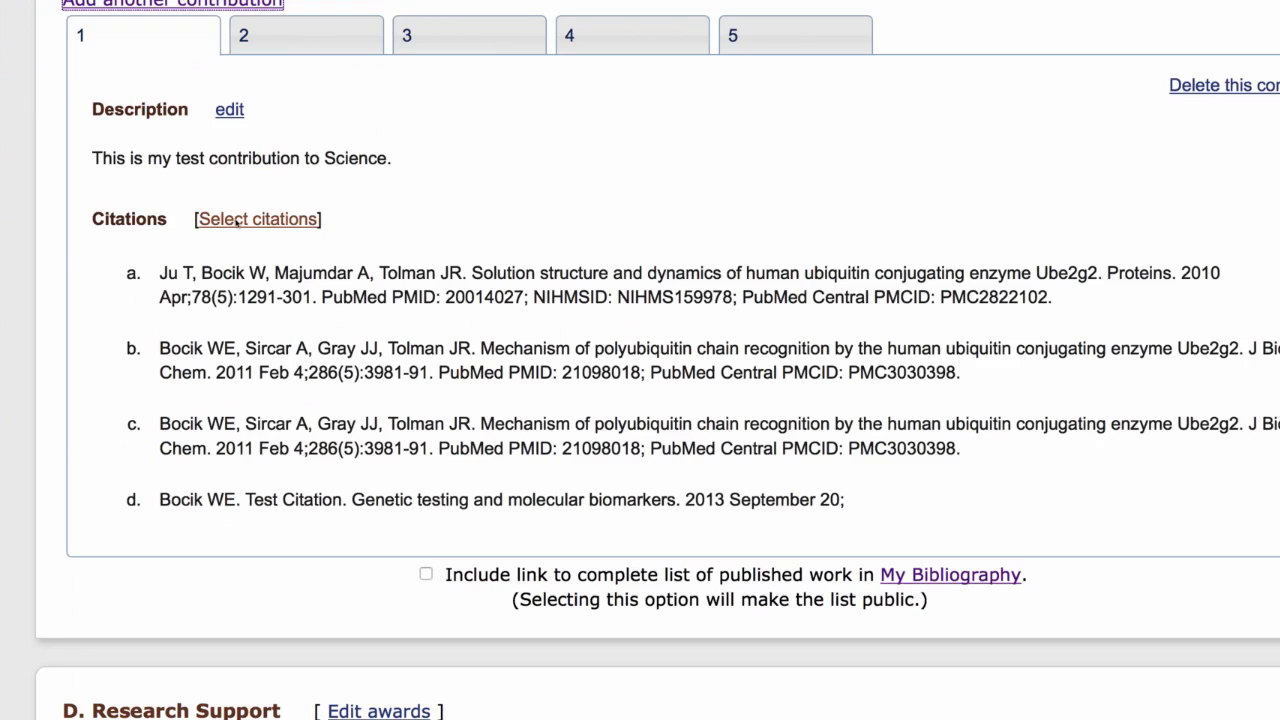
pyautogui.scroll(-1, 234, 270)
pyautogui.scroll(-1, 234, 268)
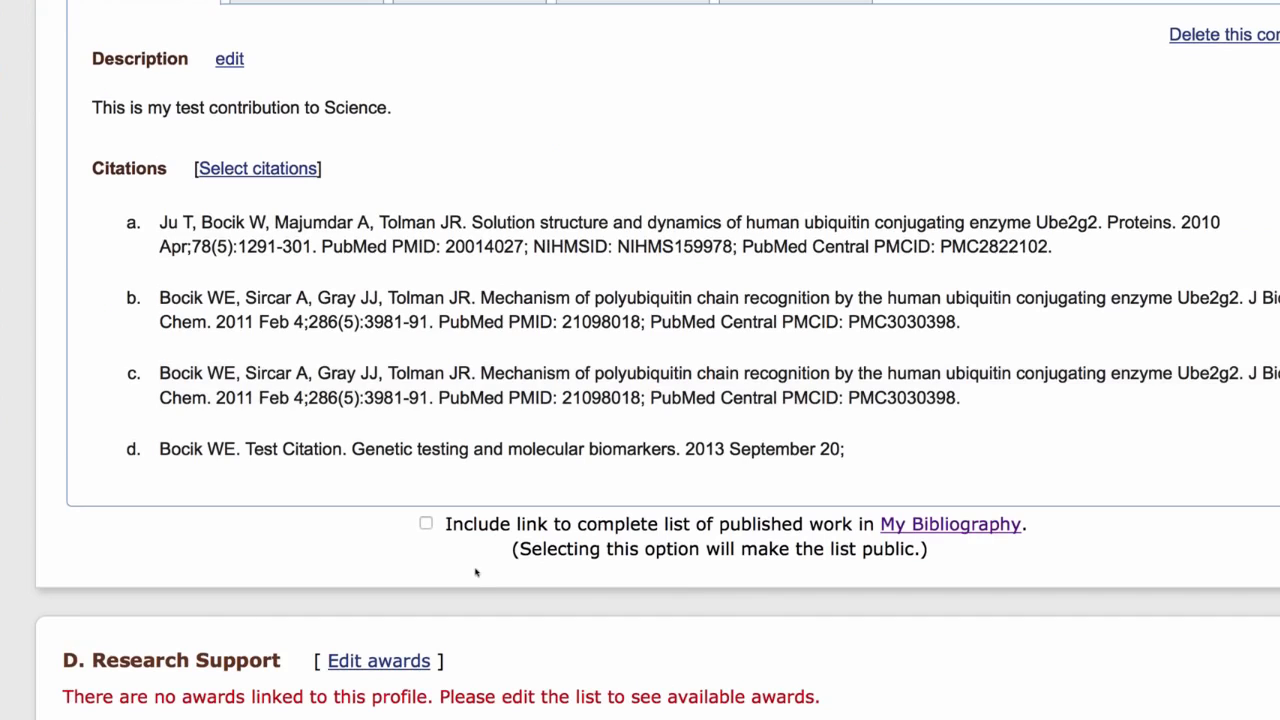
pyautogui.scroll(-3, 474, 572)
pyautogui.scroll(4, 474, 580)
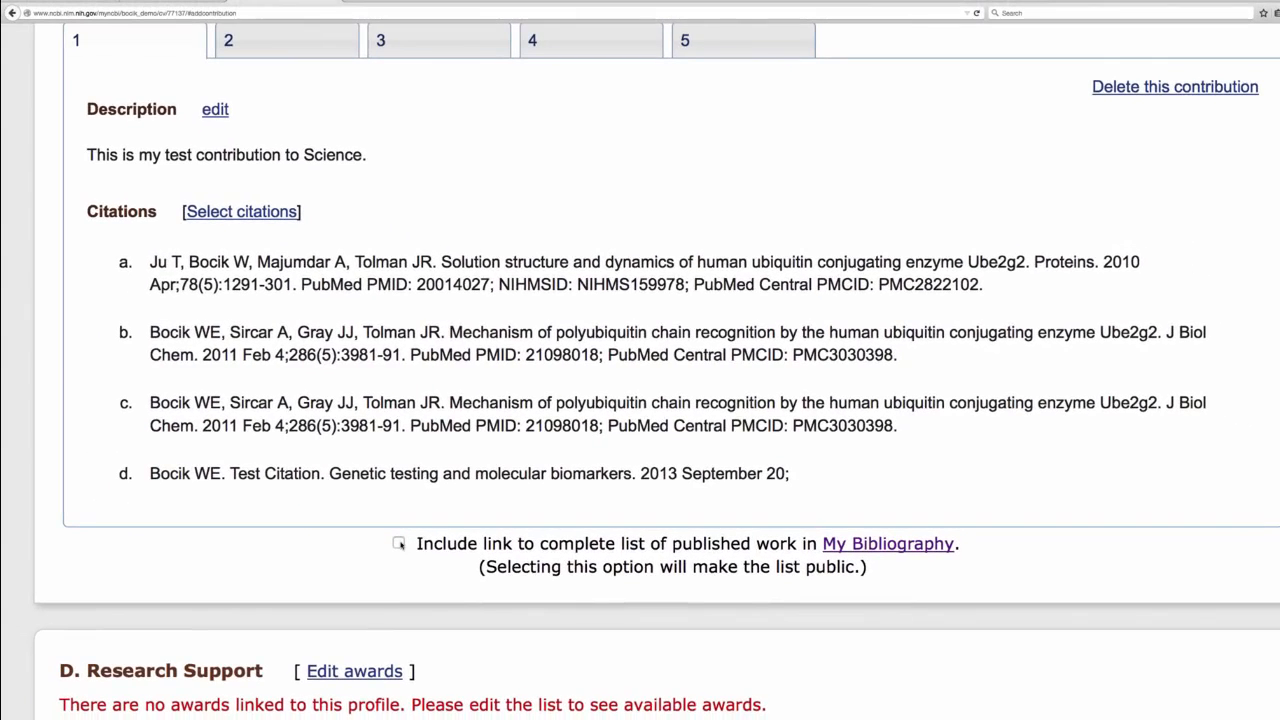
pyautogui.click(287, 595)
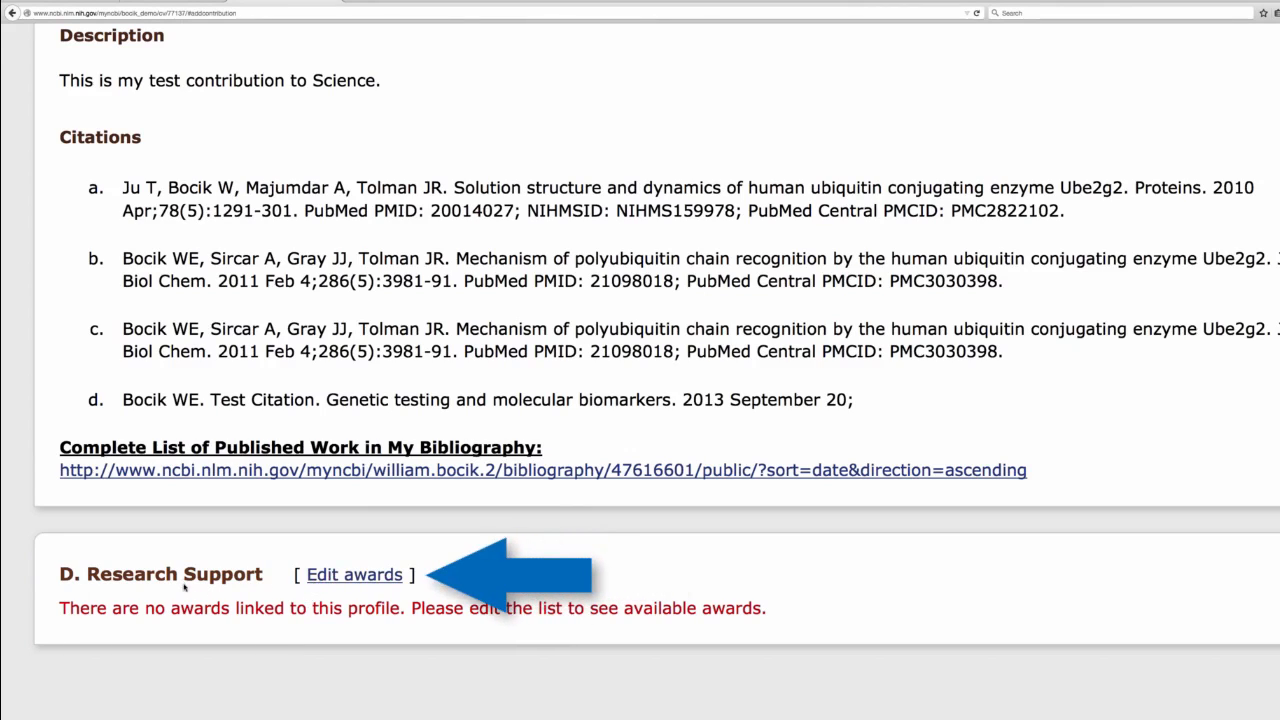
# Open the Research Support section's awards for editing.
pyautogui.click(340, 576)
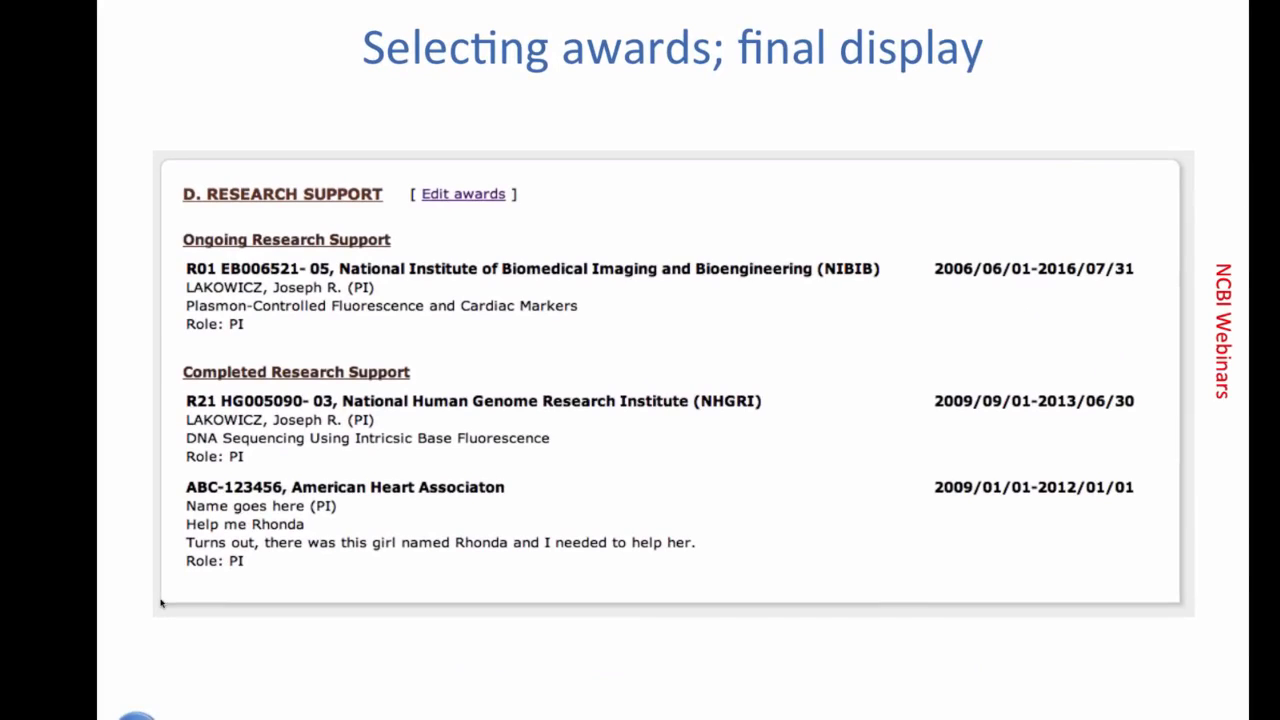
pyautogui.press('Left')
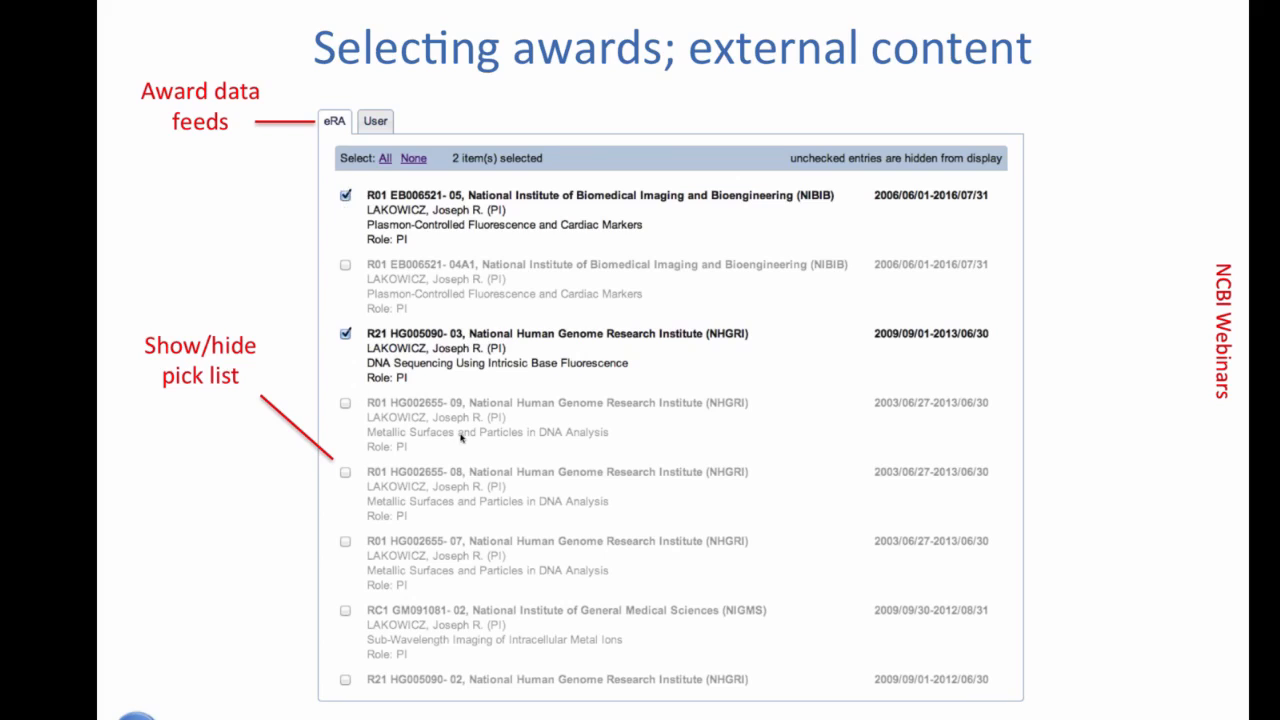
pyautogui.click(519, 516)
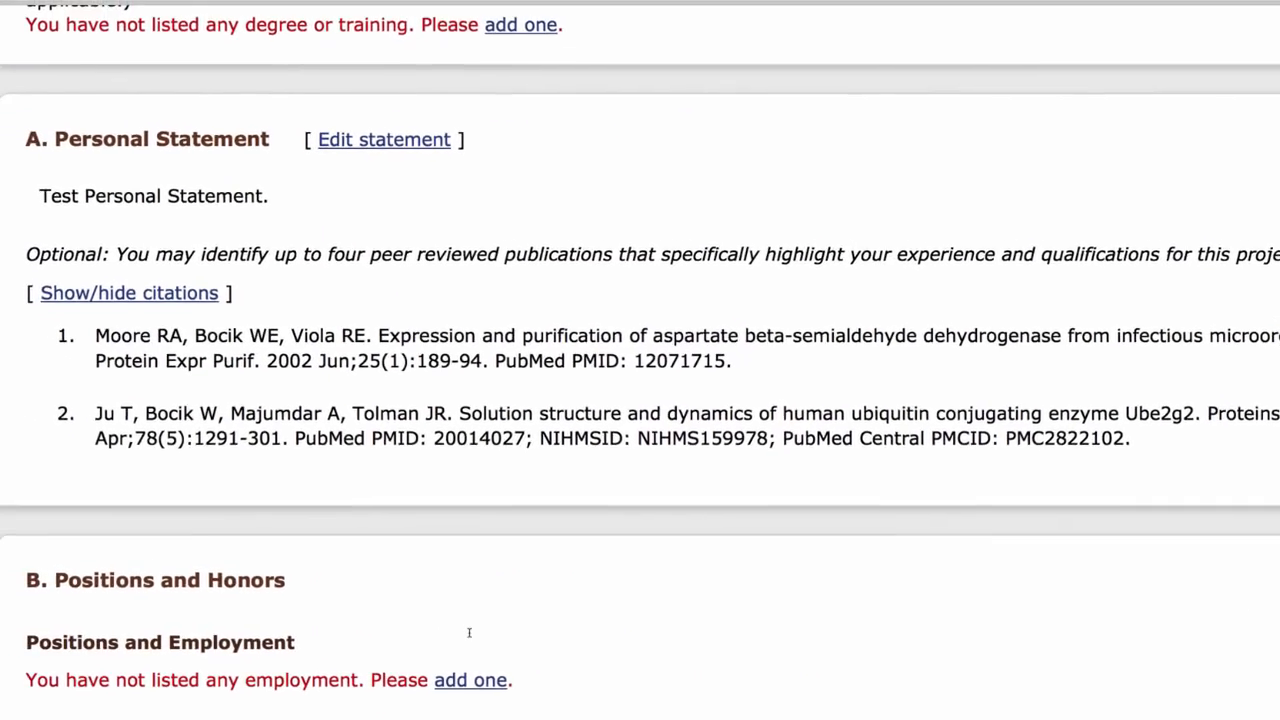
# Download the NIH biosketch profile as a PDF and open it with Preview.
pyautogui.scroll(-10, 491, 640)
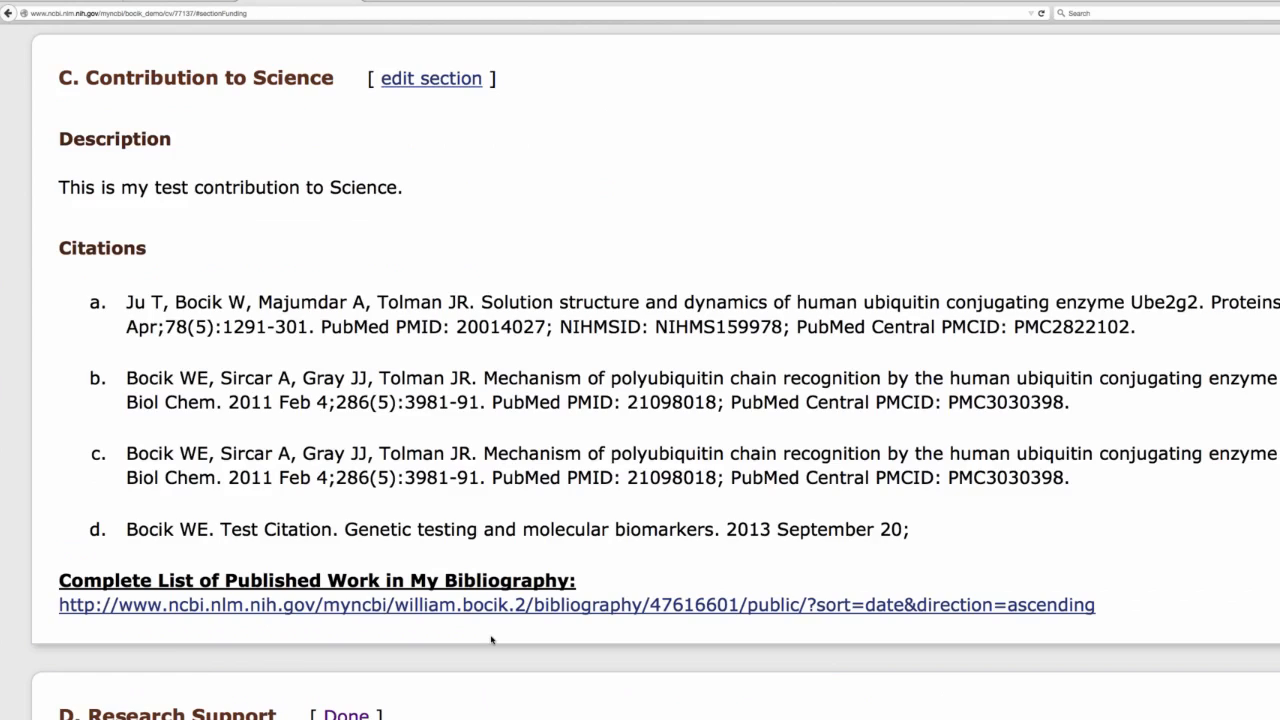
pyautogui.scroll(15, 491, 640)
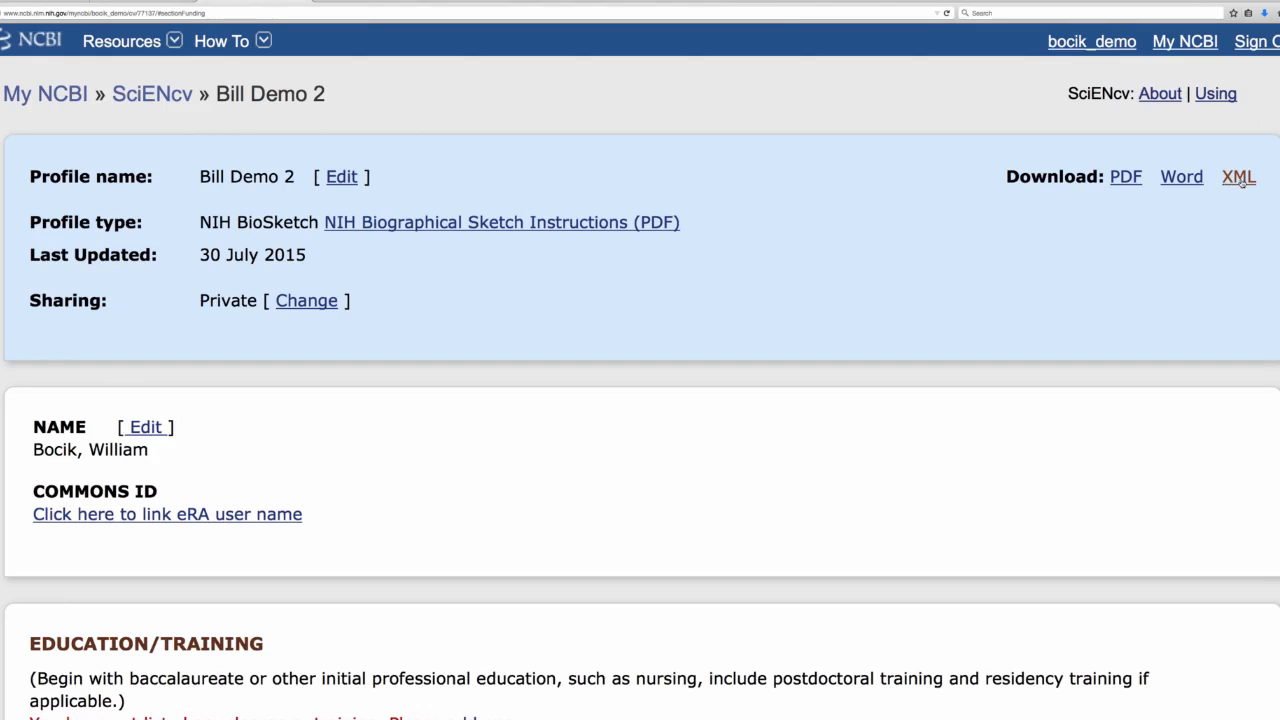
pyautogui.click(1128, 178)
pyautogui.click(1123, 179)
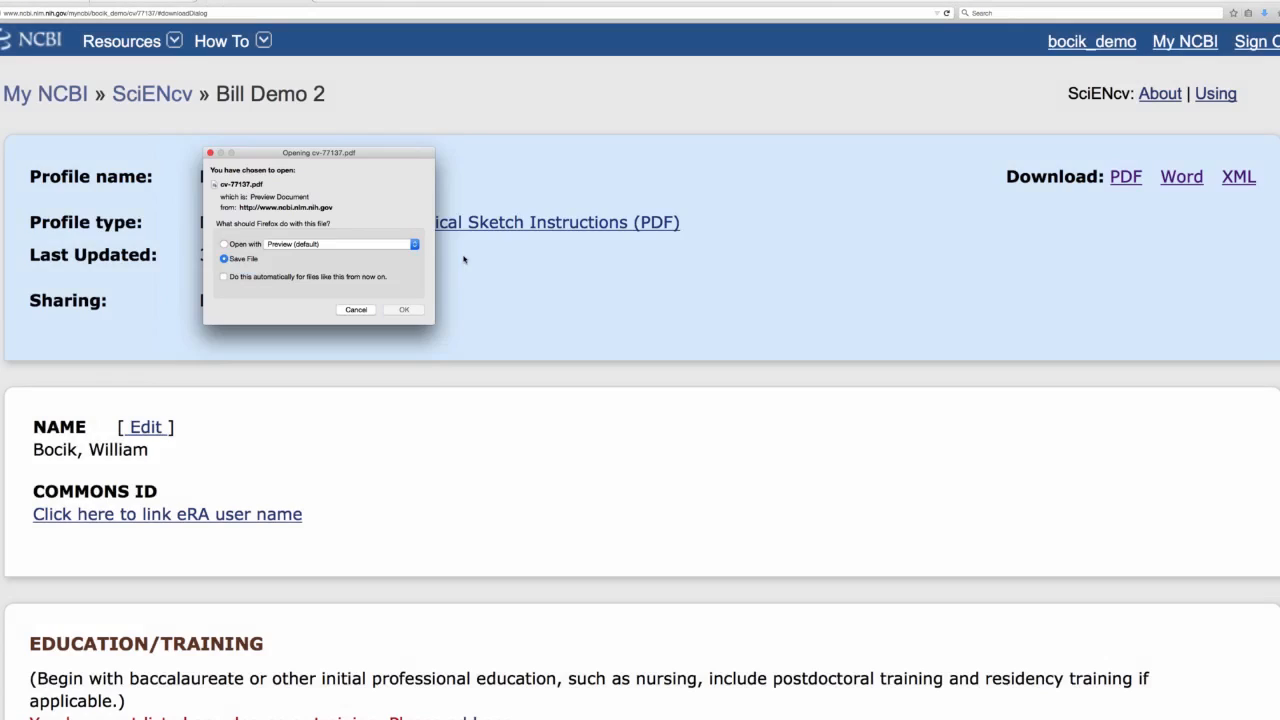
pyautogui.click(243, 257)
pyautogui.click(238, 245)
pyautogui.click(403, 309)
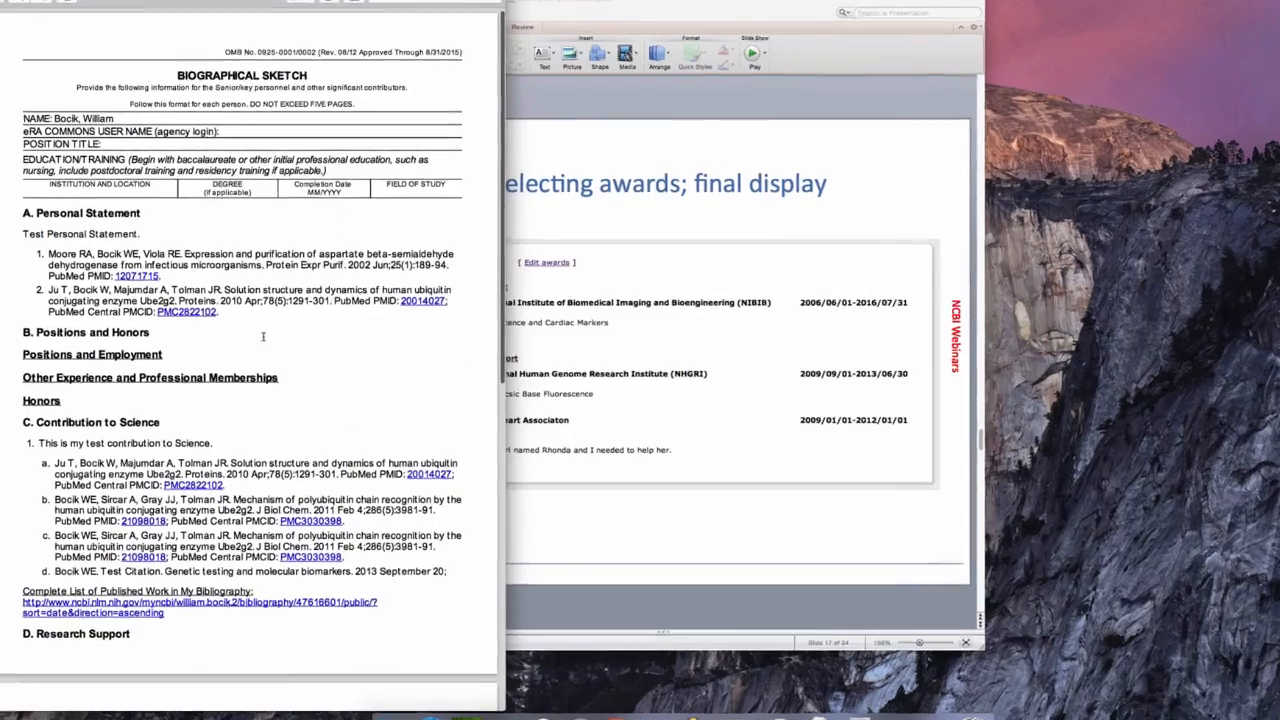